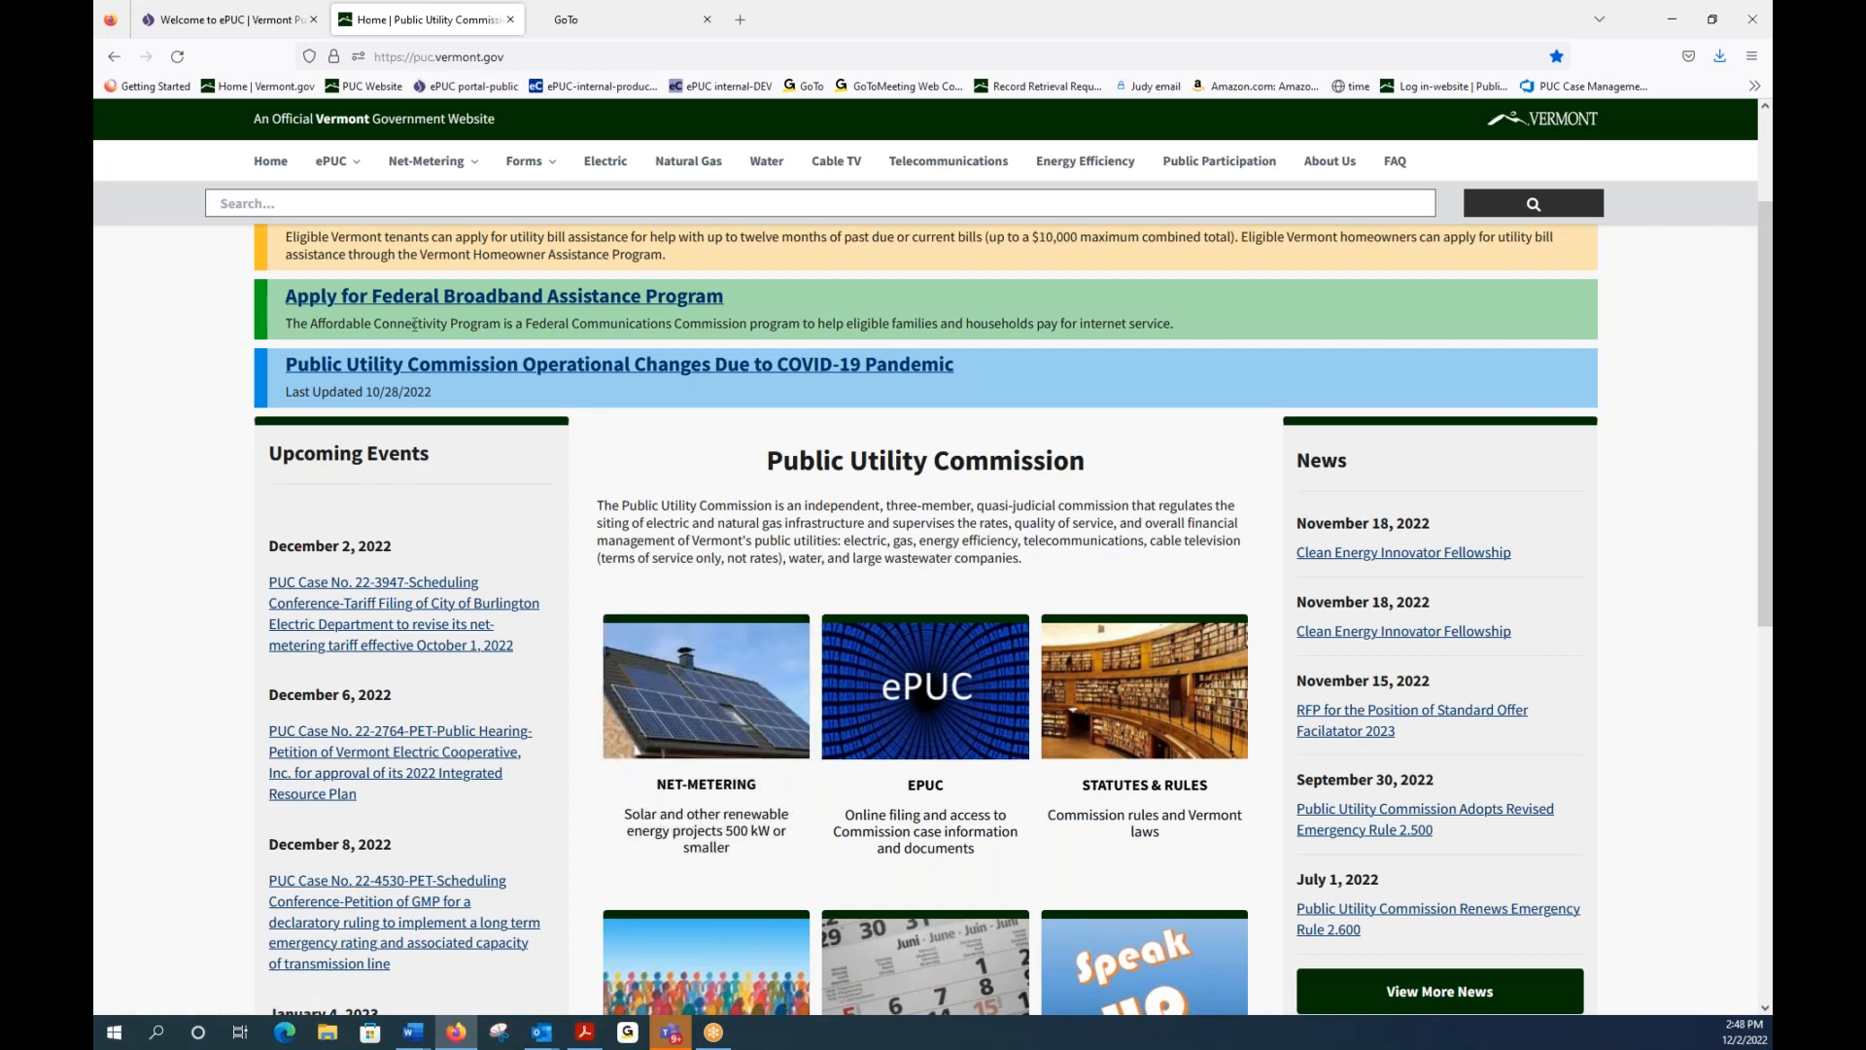
Step: Find the Motion to Intervene Form among the forms for the public and open intervention-form.pdf in Adobe Acrobat DC
{"action": "left_click", "coordinate": [552, 167]}
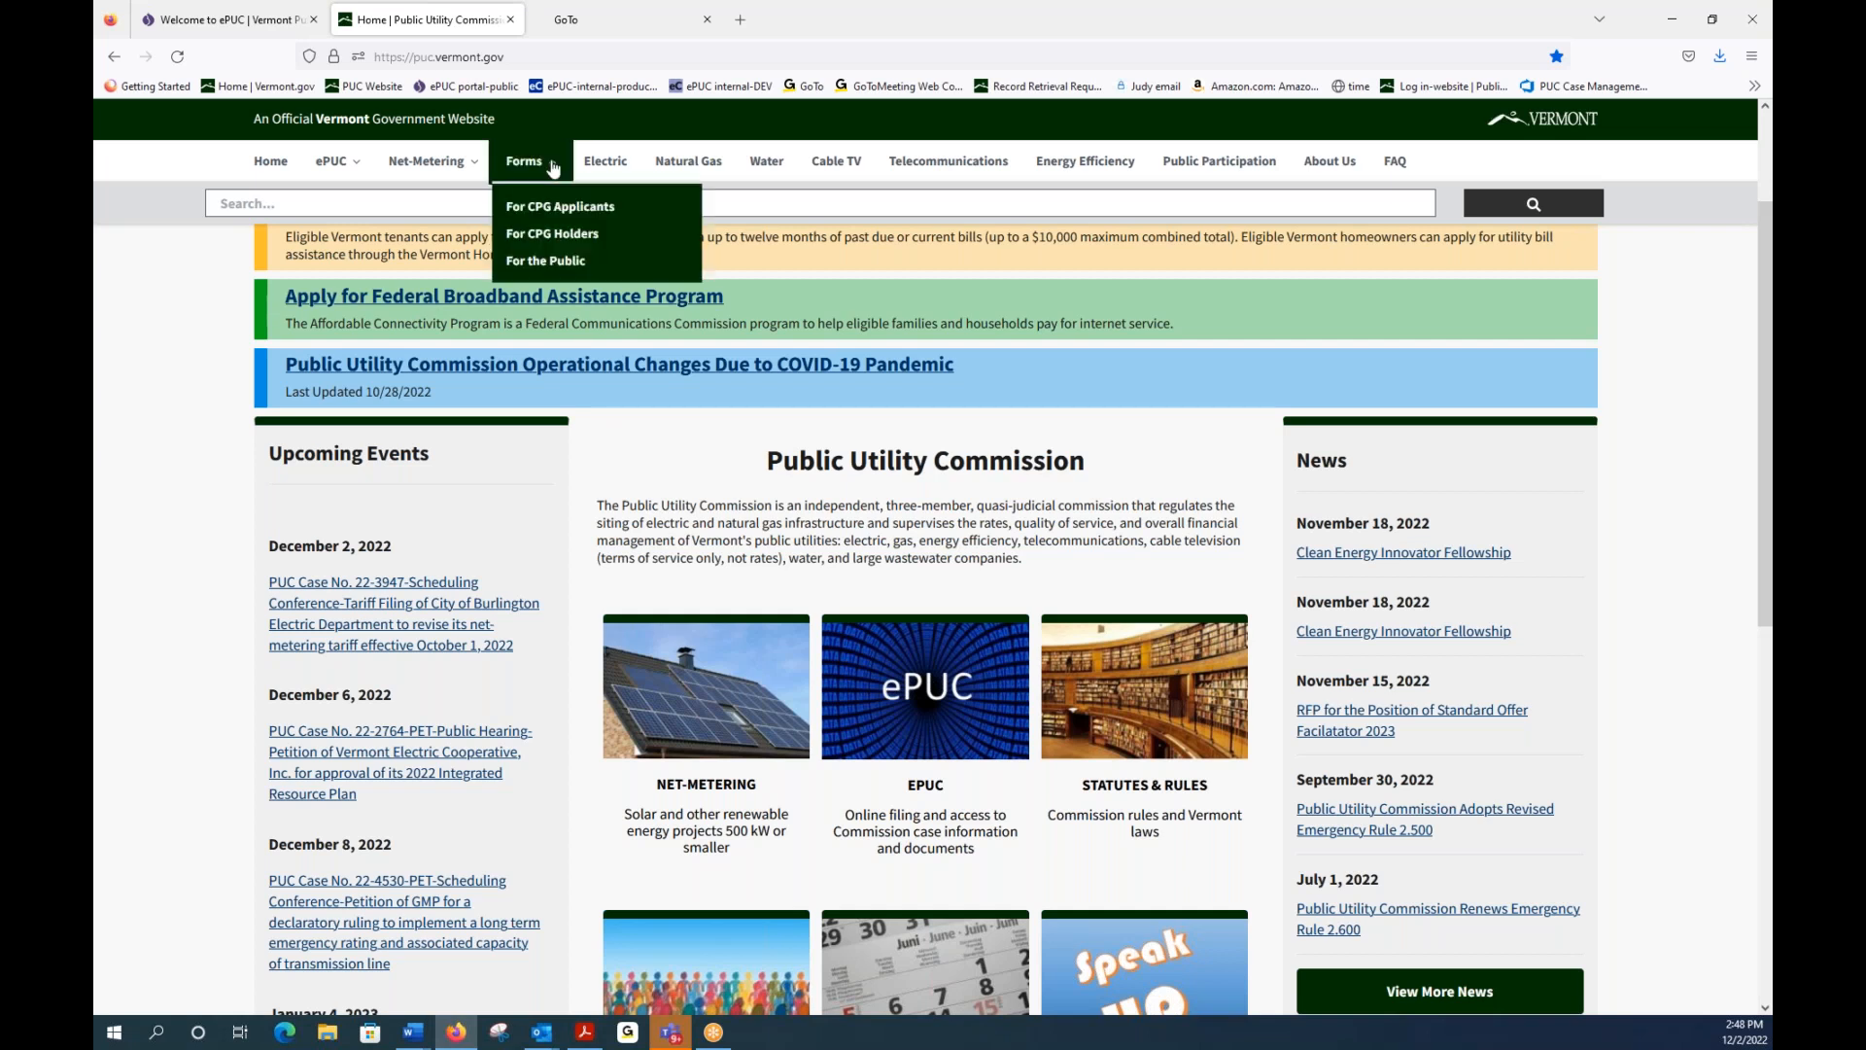
{"action": "left_click", "coordinate": [563, 262]}
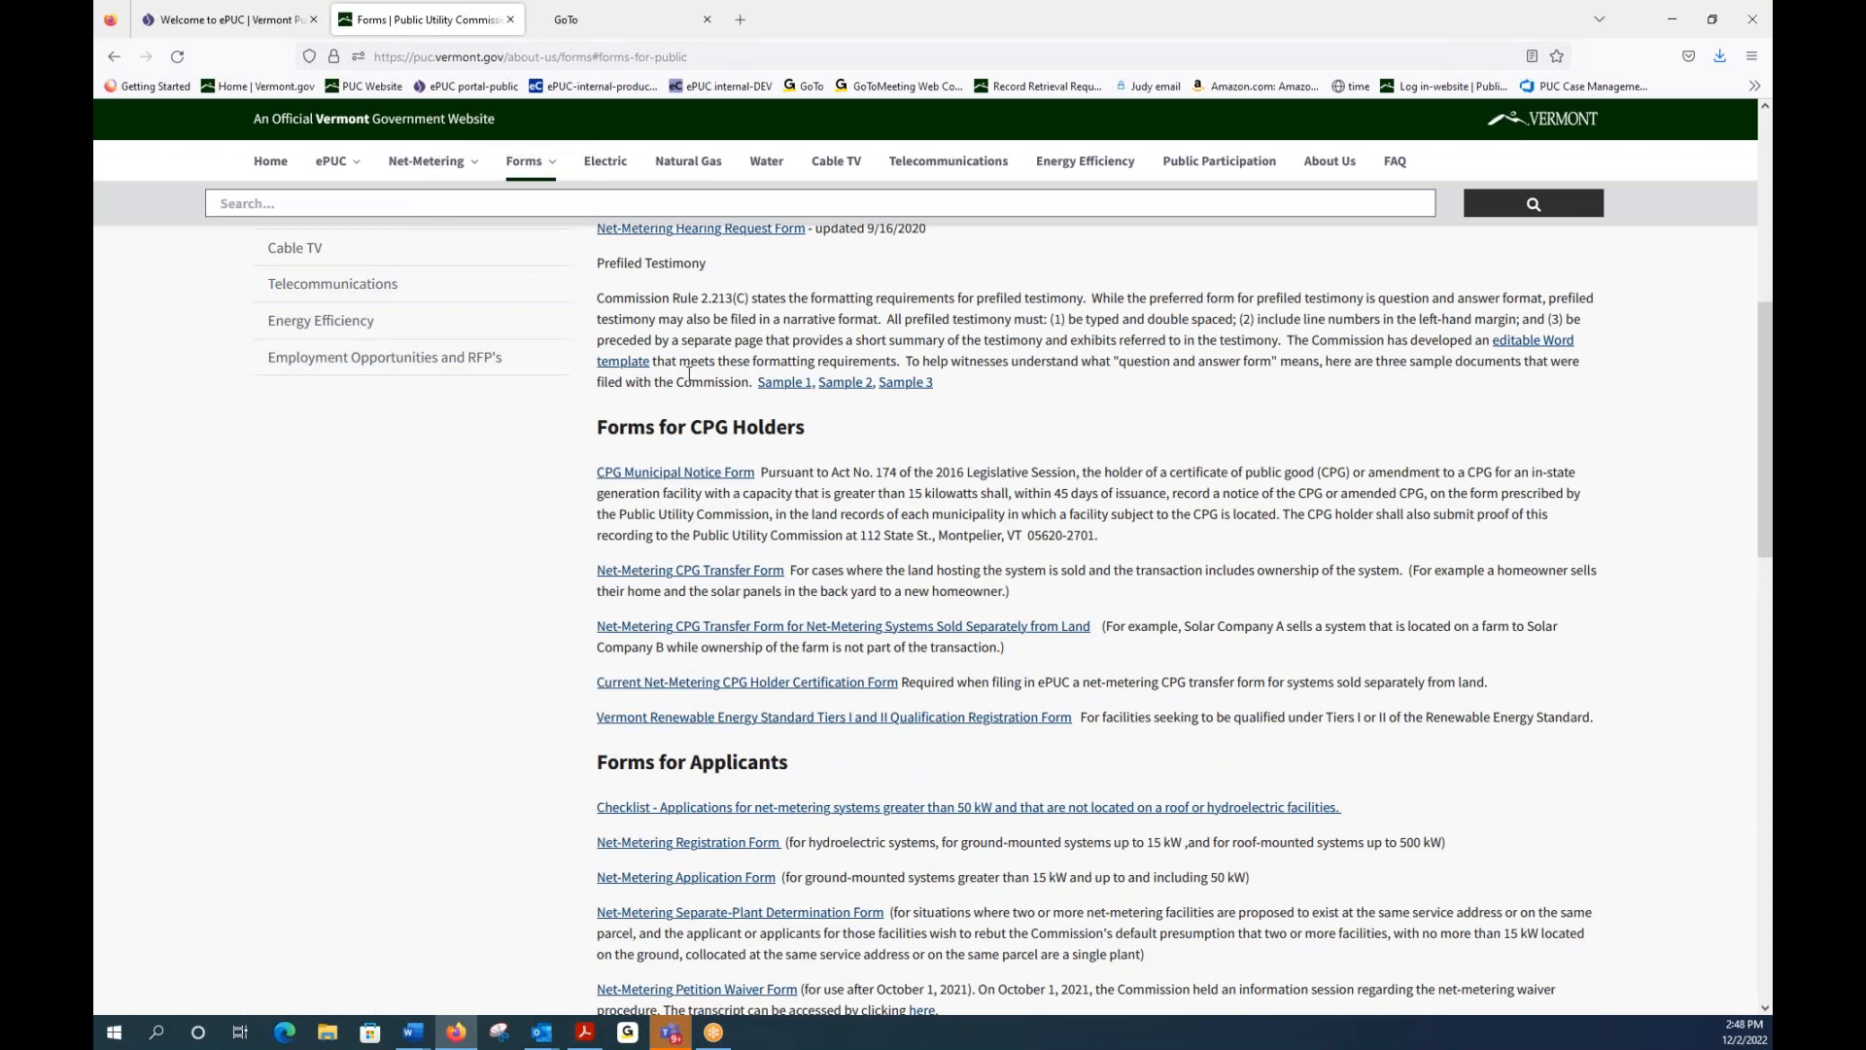
{"action": "scroll", "coordinate": [688, 373], "scroll_direction": "up", "scroll_amount": 8}
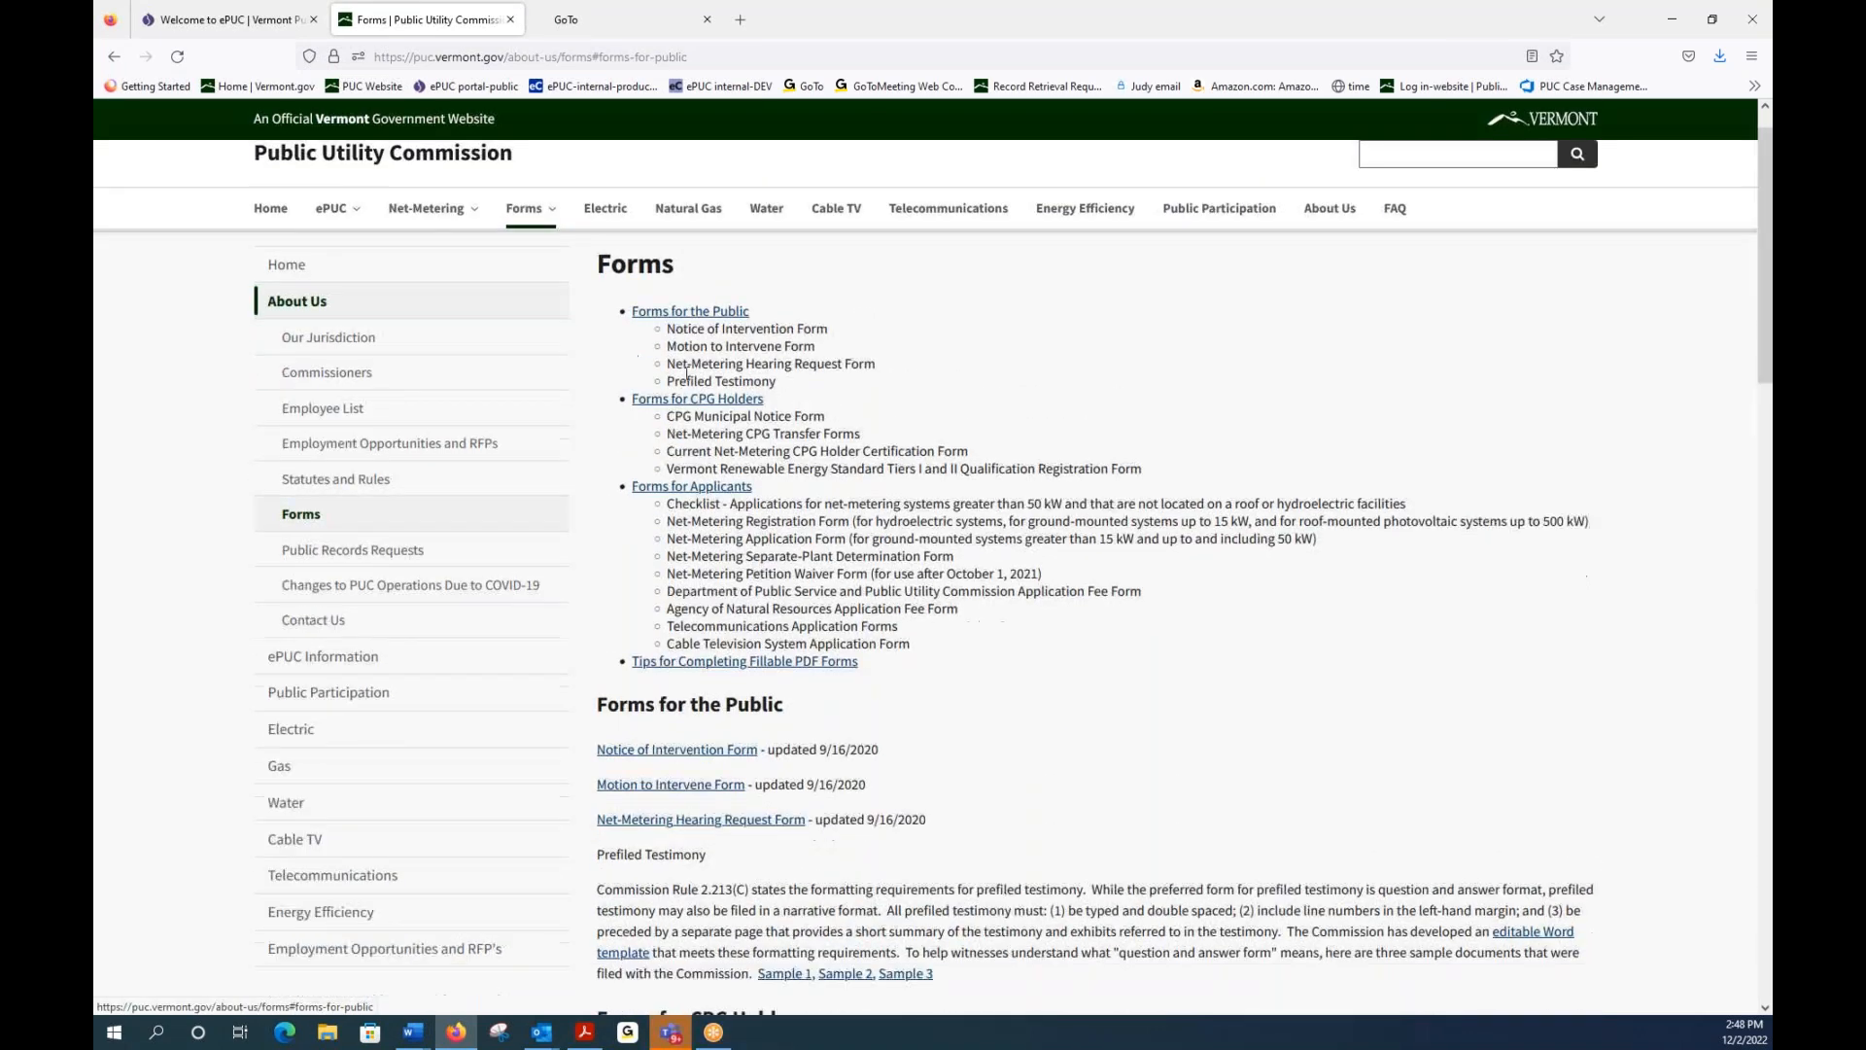
{"action": "scroll", "coordinate": [687, 373], "scroll_direction": "down", "scroll_amount": 3}
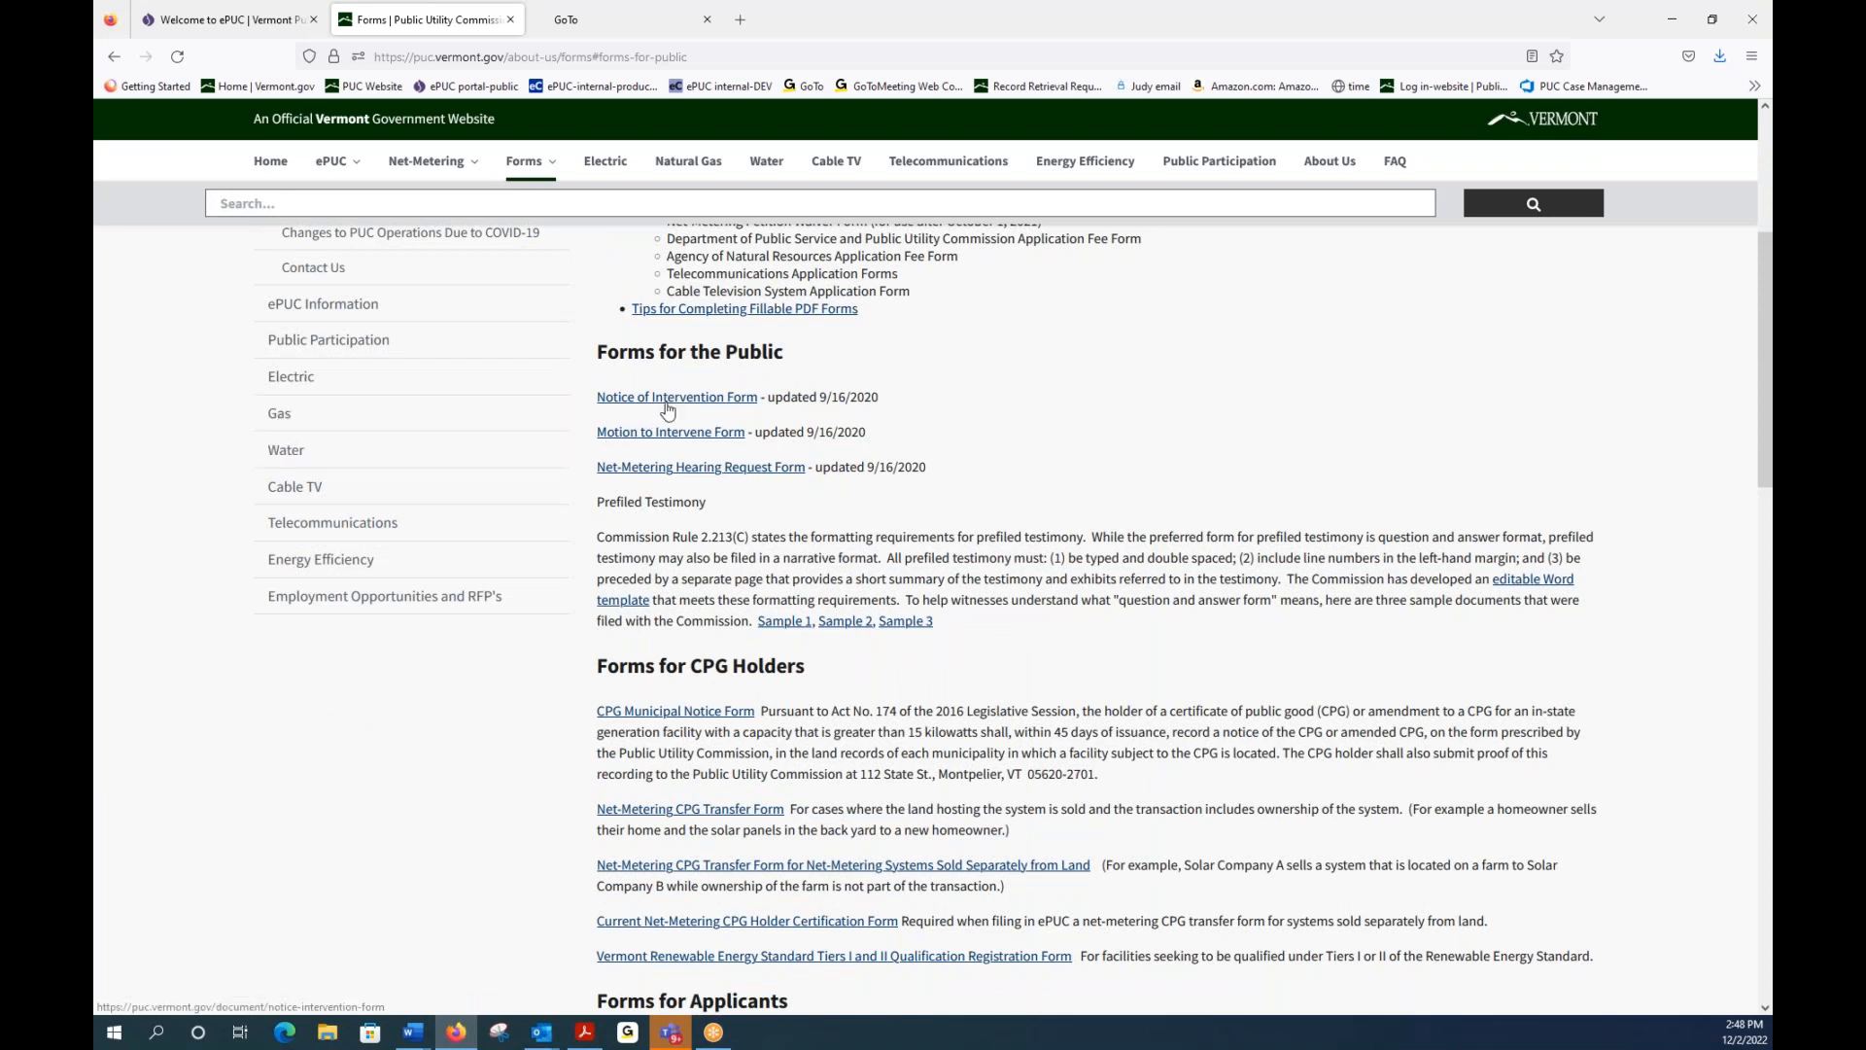
{"action": "left_click", "coordinate": [630, 442]}
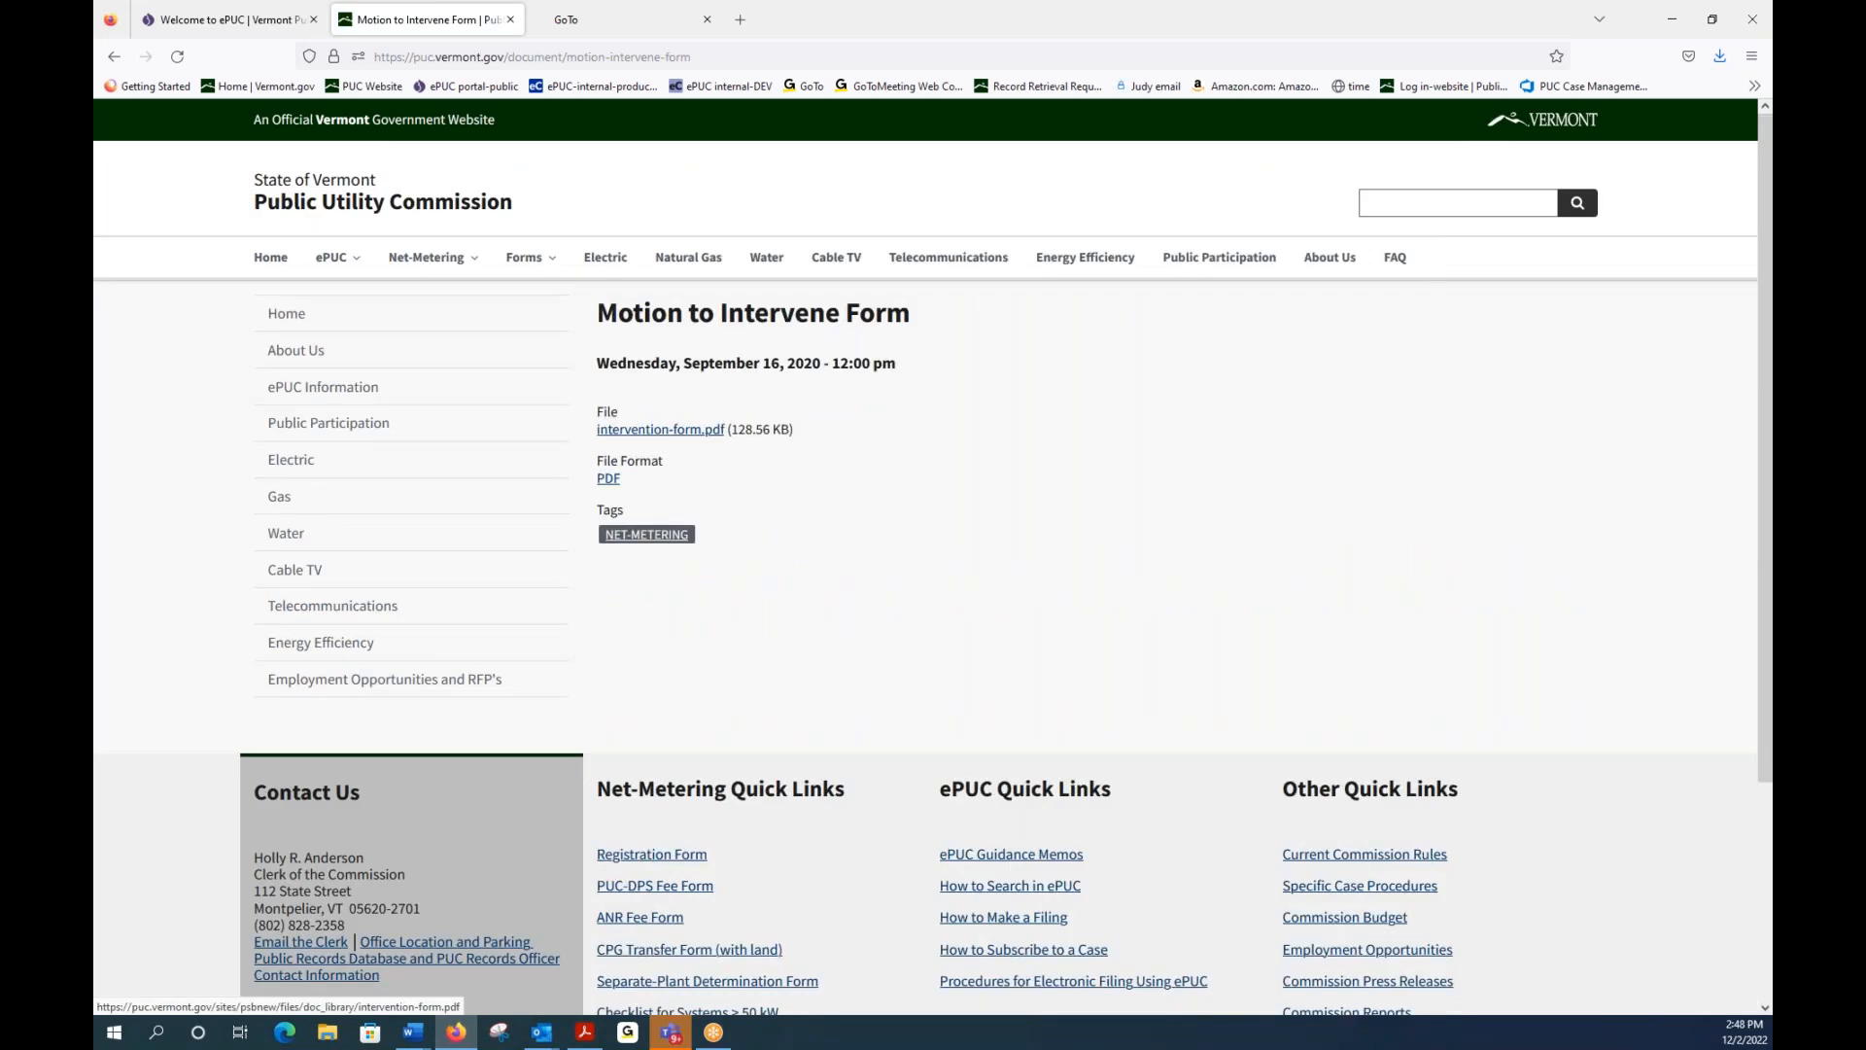
{"action": "left_click", "coordinate": [661, 428]}
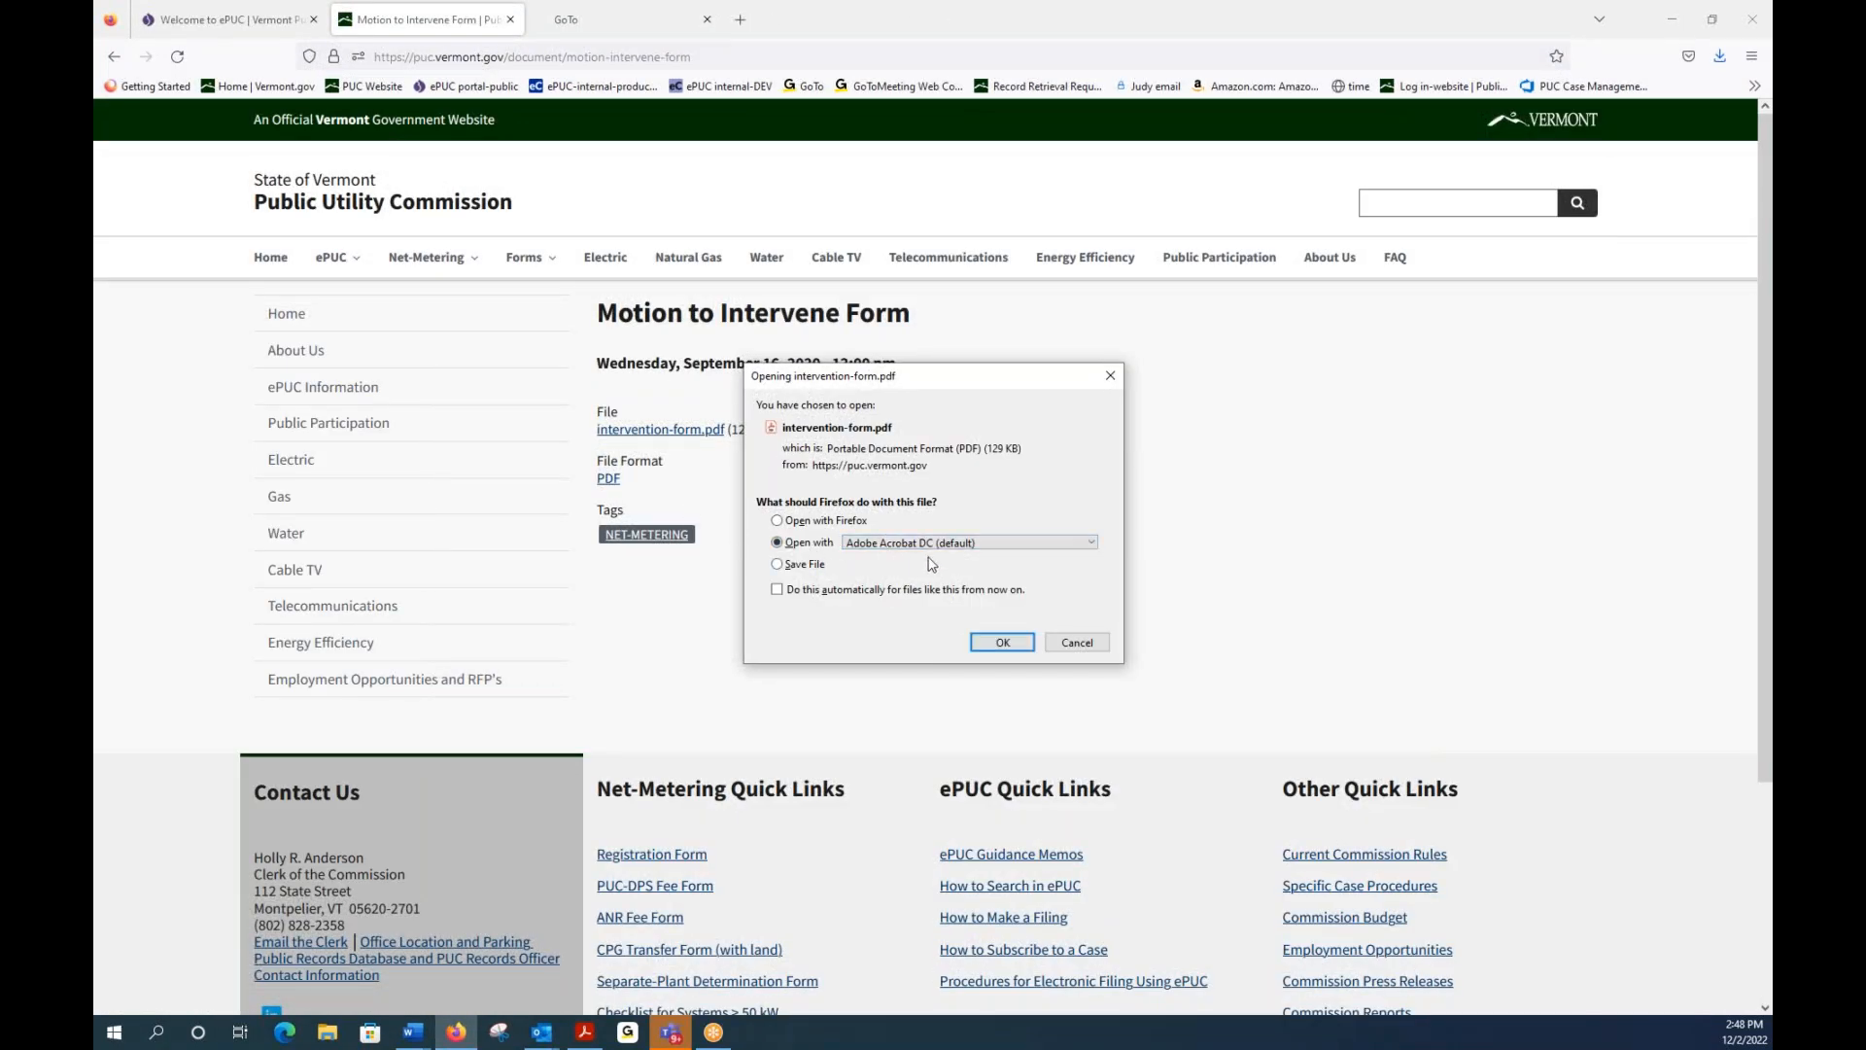
{"action": "left_click", "coordinate": [996, 644]}
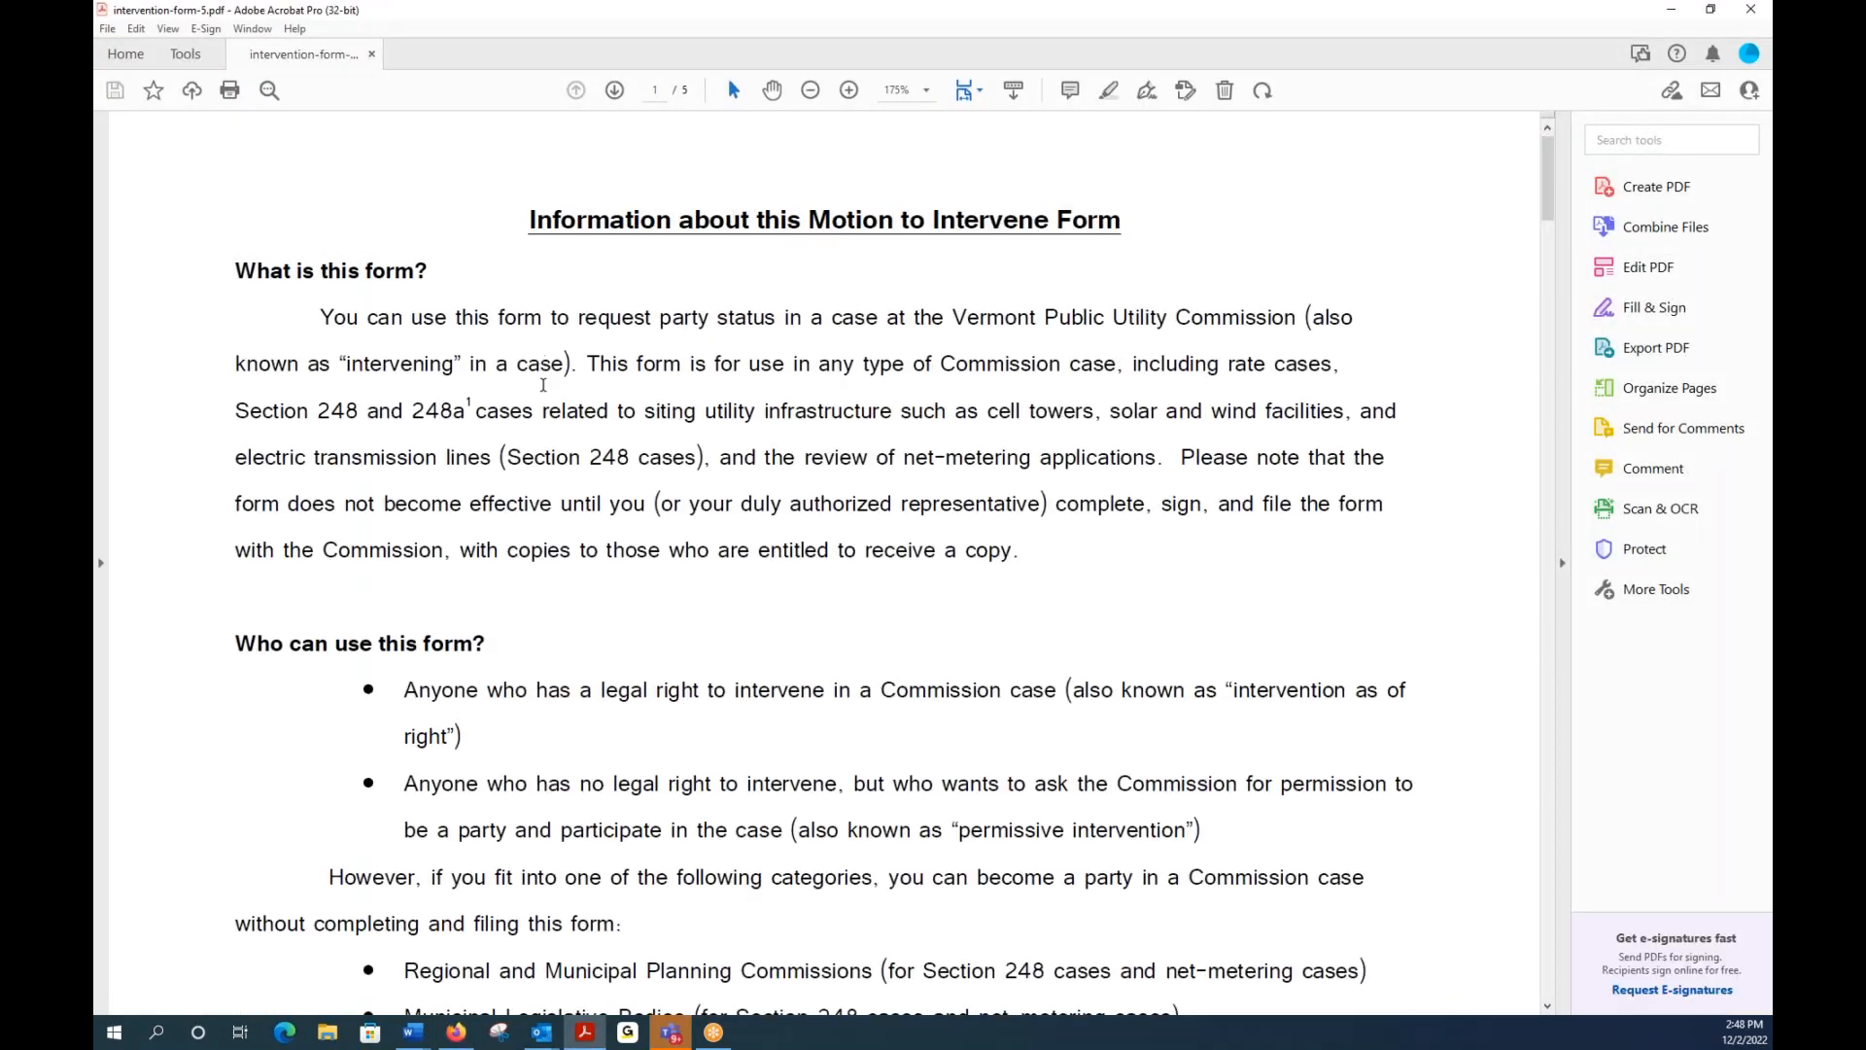
Step: Read through the Motion to Intervene form's instructions, intervenor information, Rule 2.209 criteria and certification section, and return to the website
{"action": "scroll", "coordinate": [698, 490], "scroll_direction": "down", "scroll_amount": 5}
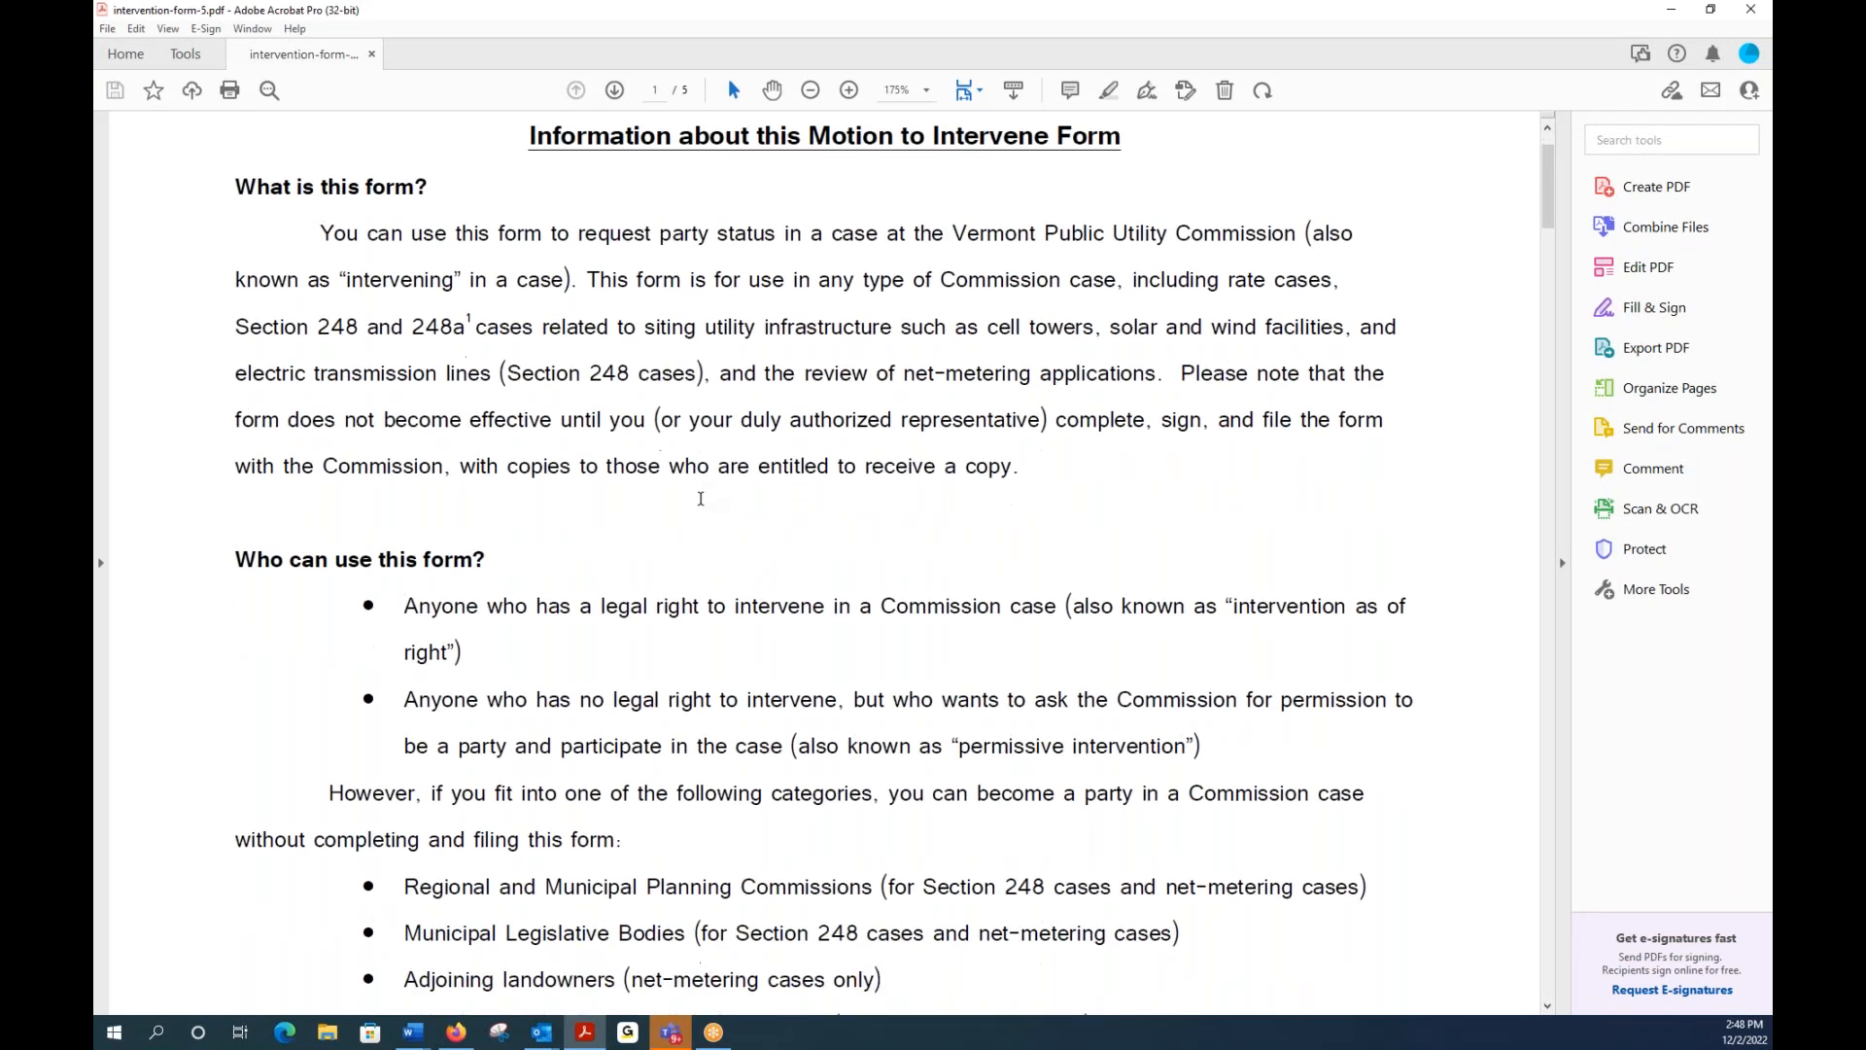
{"action": "scroll", "coordinate": [703, 501], "scroll_direction": "down", "scroll_amount": 6}
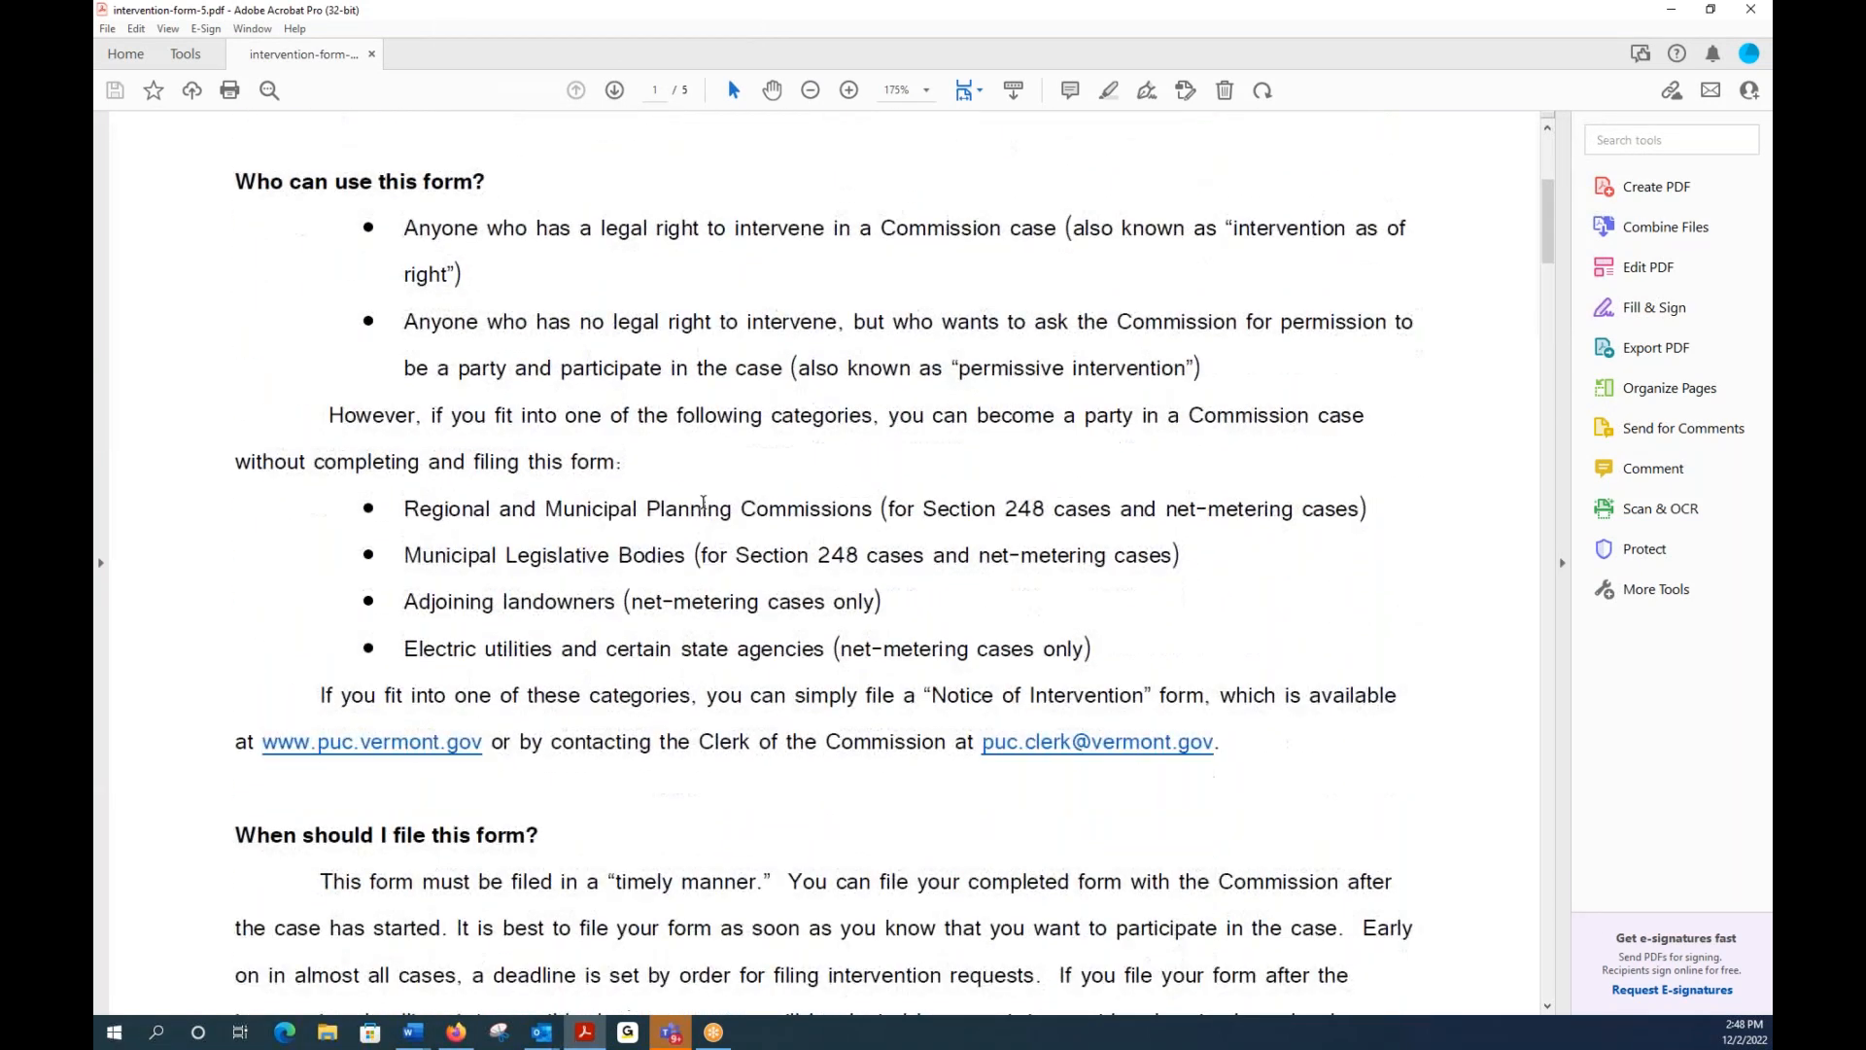
{"action": "scroll", "coordinate": [702, 501], "scroll_direction": "down", "scroll_amount": 15}
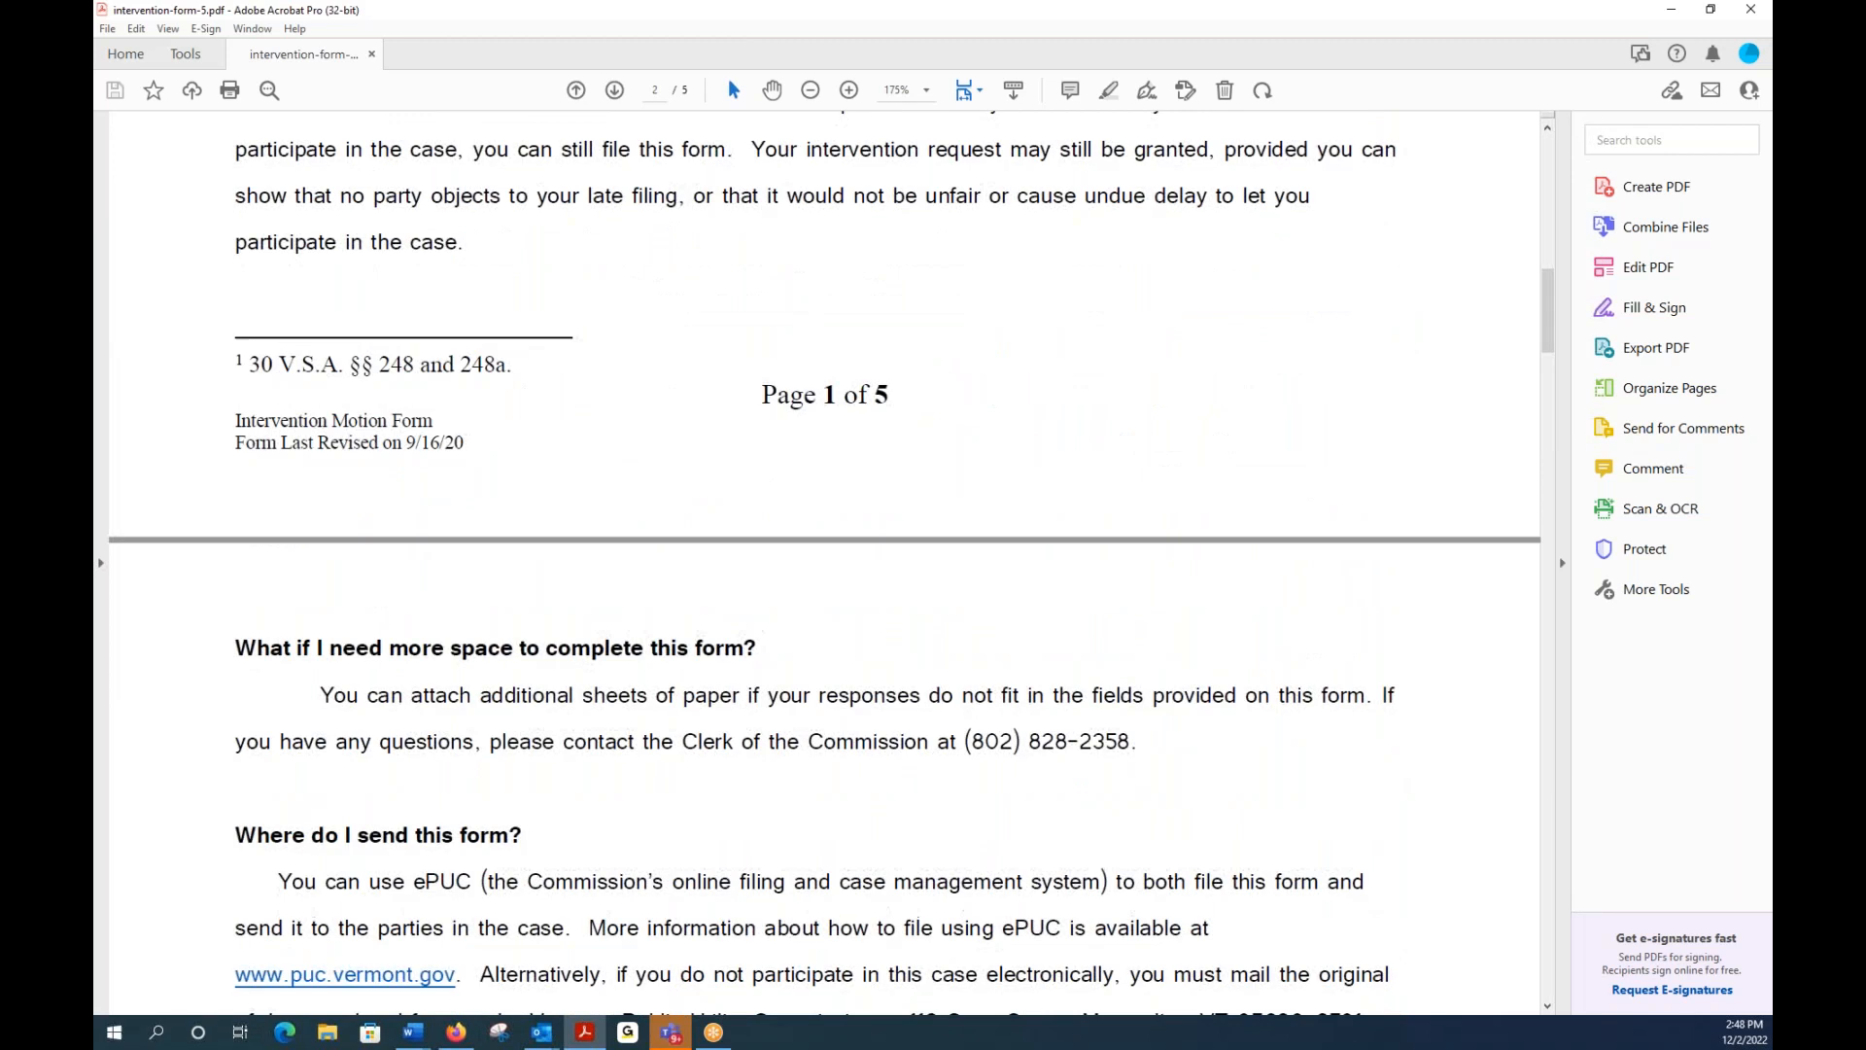
{"action": "scroll", "coordinate": [702, 500], "scroll_direction": "down", "scroll_amount": 20}
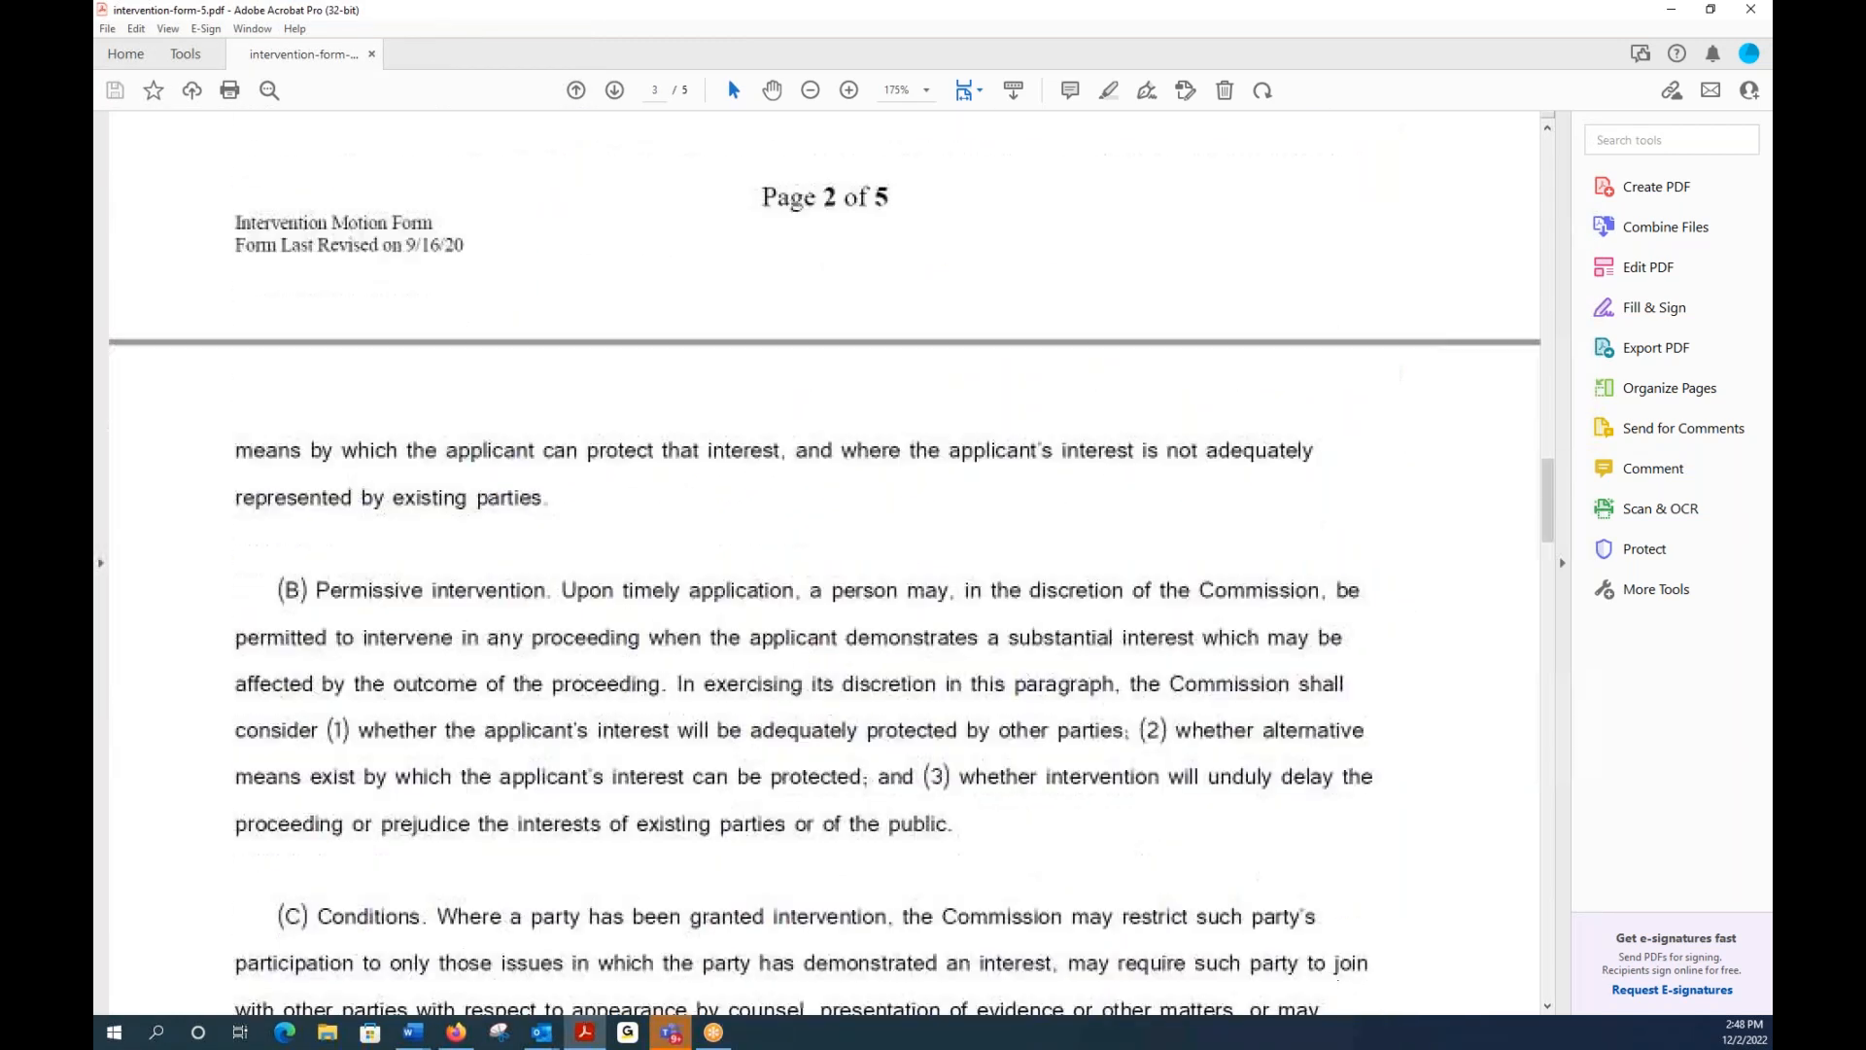
{"action": "scroll", "coordinate": [407, 194], "scroll_direction": "down", "scroll_amount": 15}
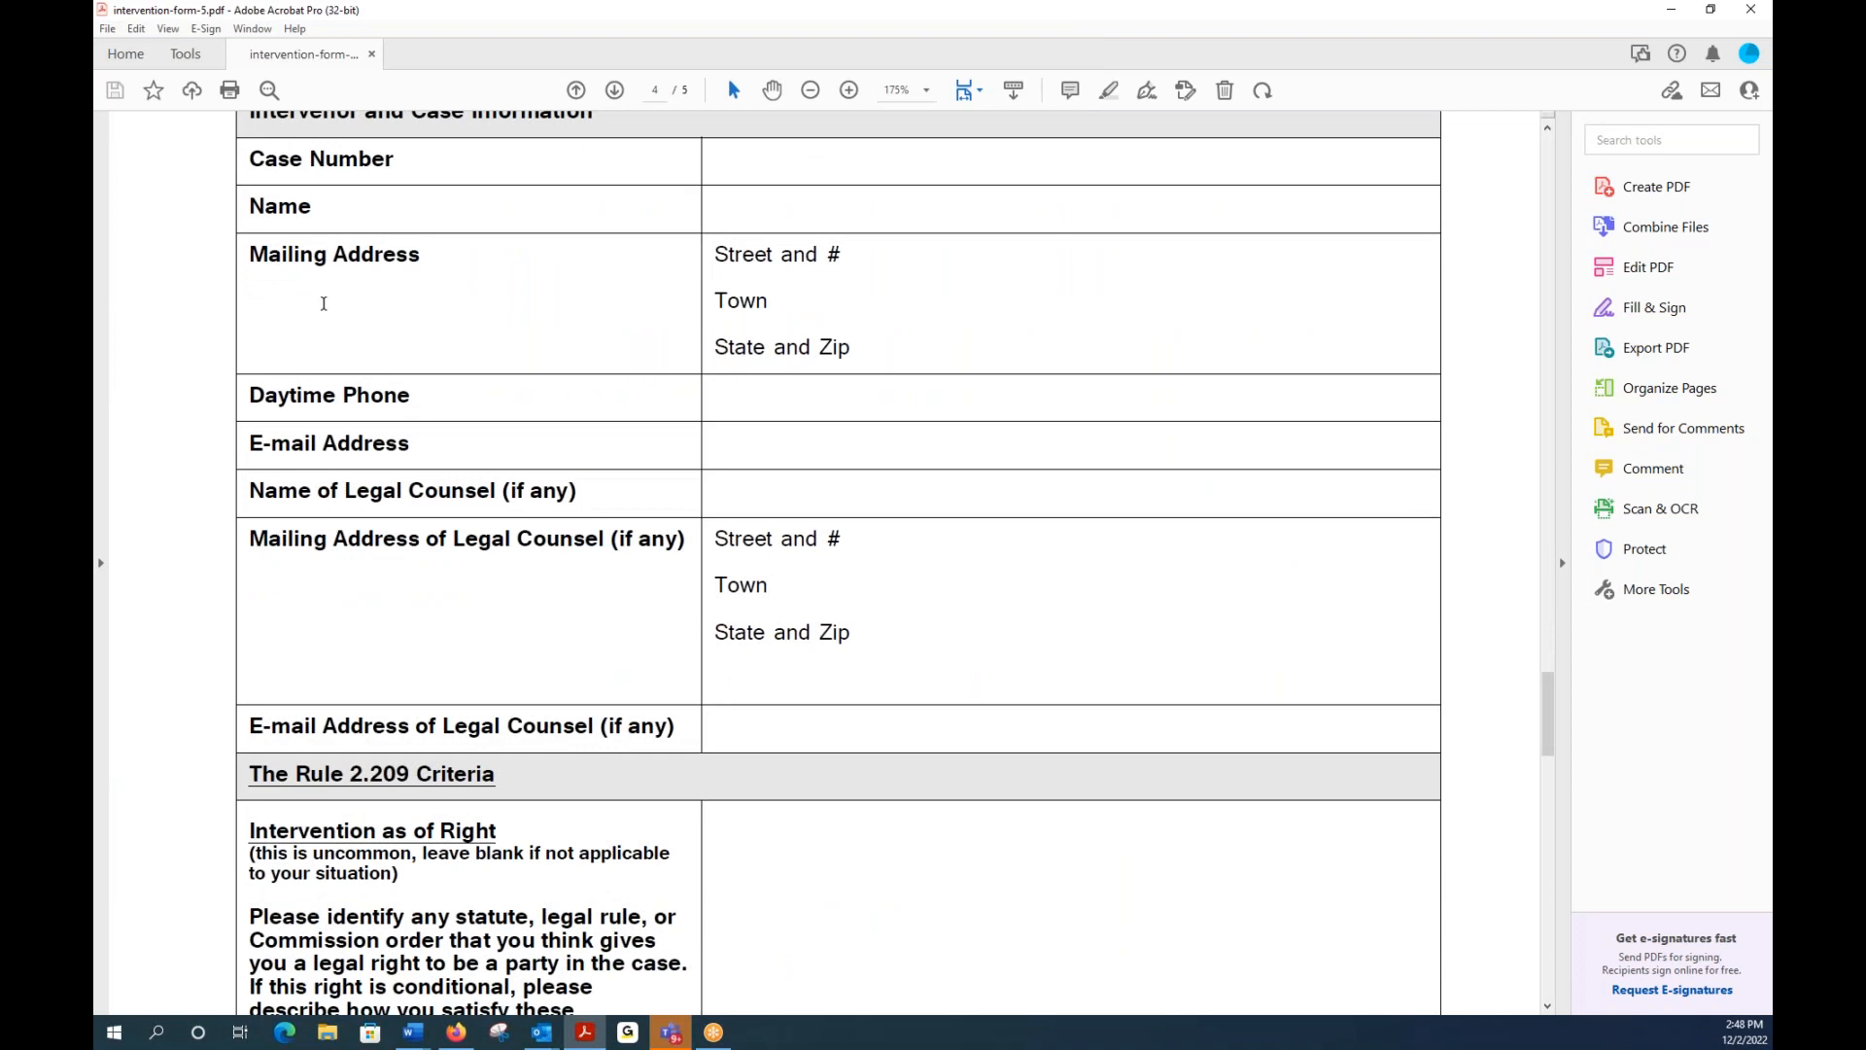
{"action": "scroll", "coordinate": [739, 496], "scroll_direction": "down", "scroll_amount": 3}
{"action": "scroll", "coordinate": [754, 580], "scroll_direction": "down", "scroll_amount": 4}
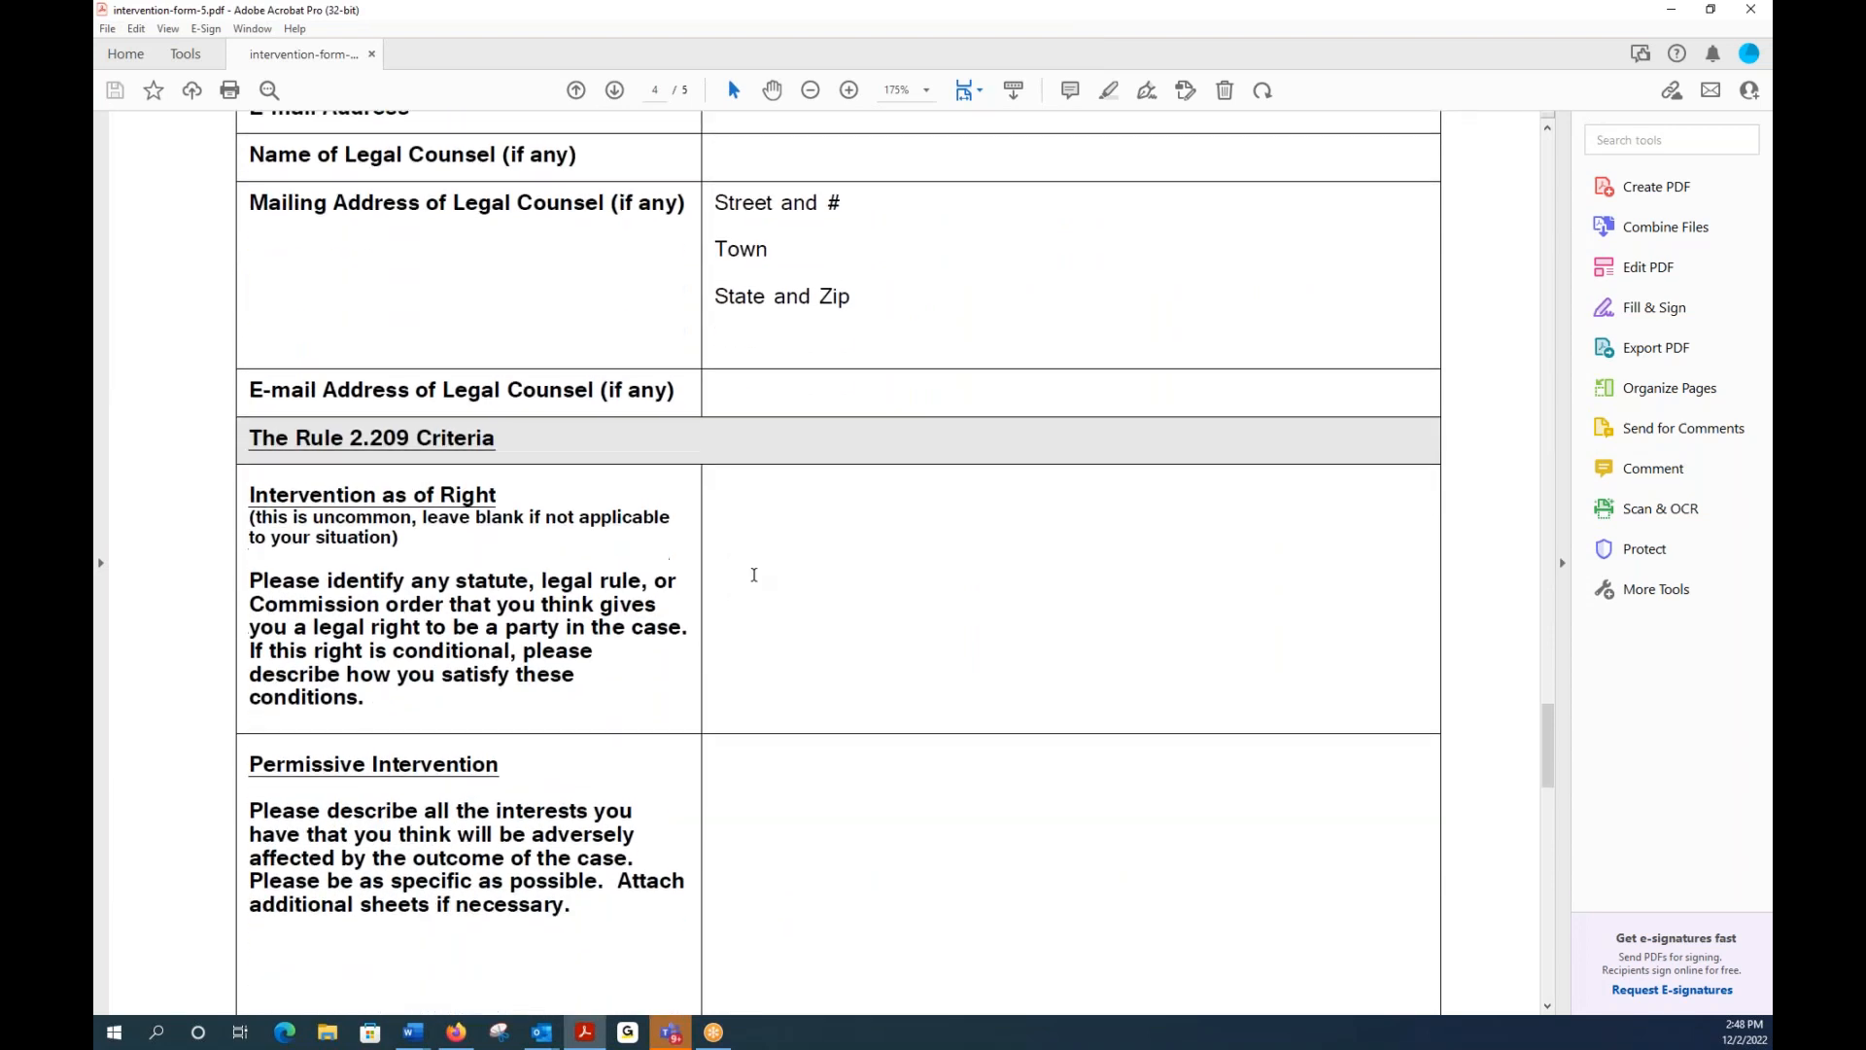
{"action": "scroll", "coordinate": [848, 532], "scroll_direction": "down", "scroll_amount": 12}
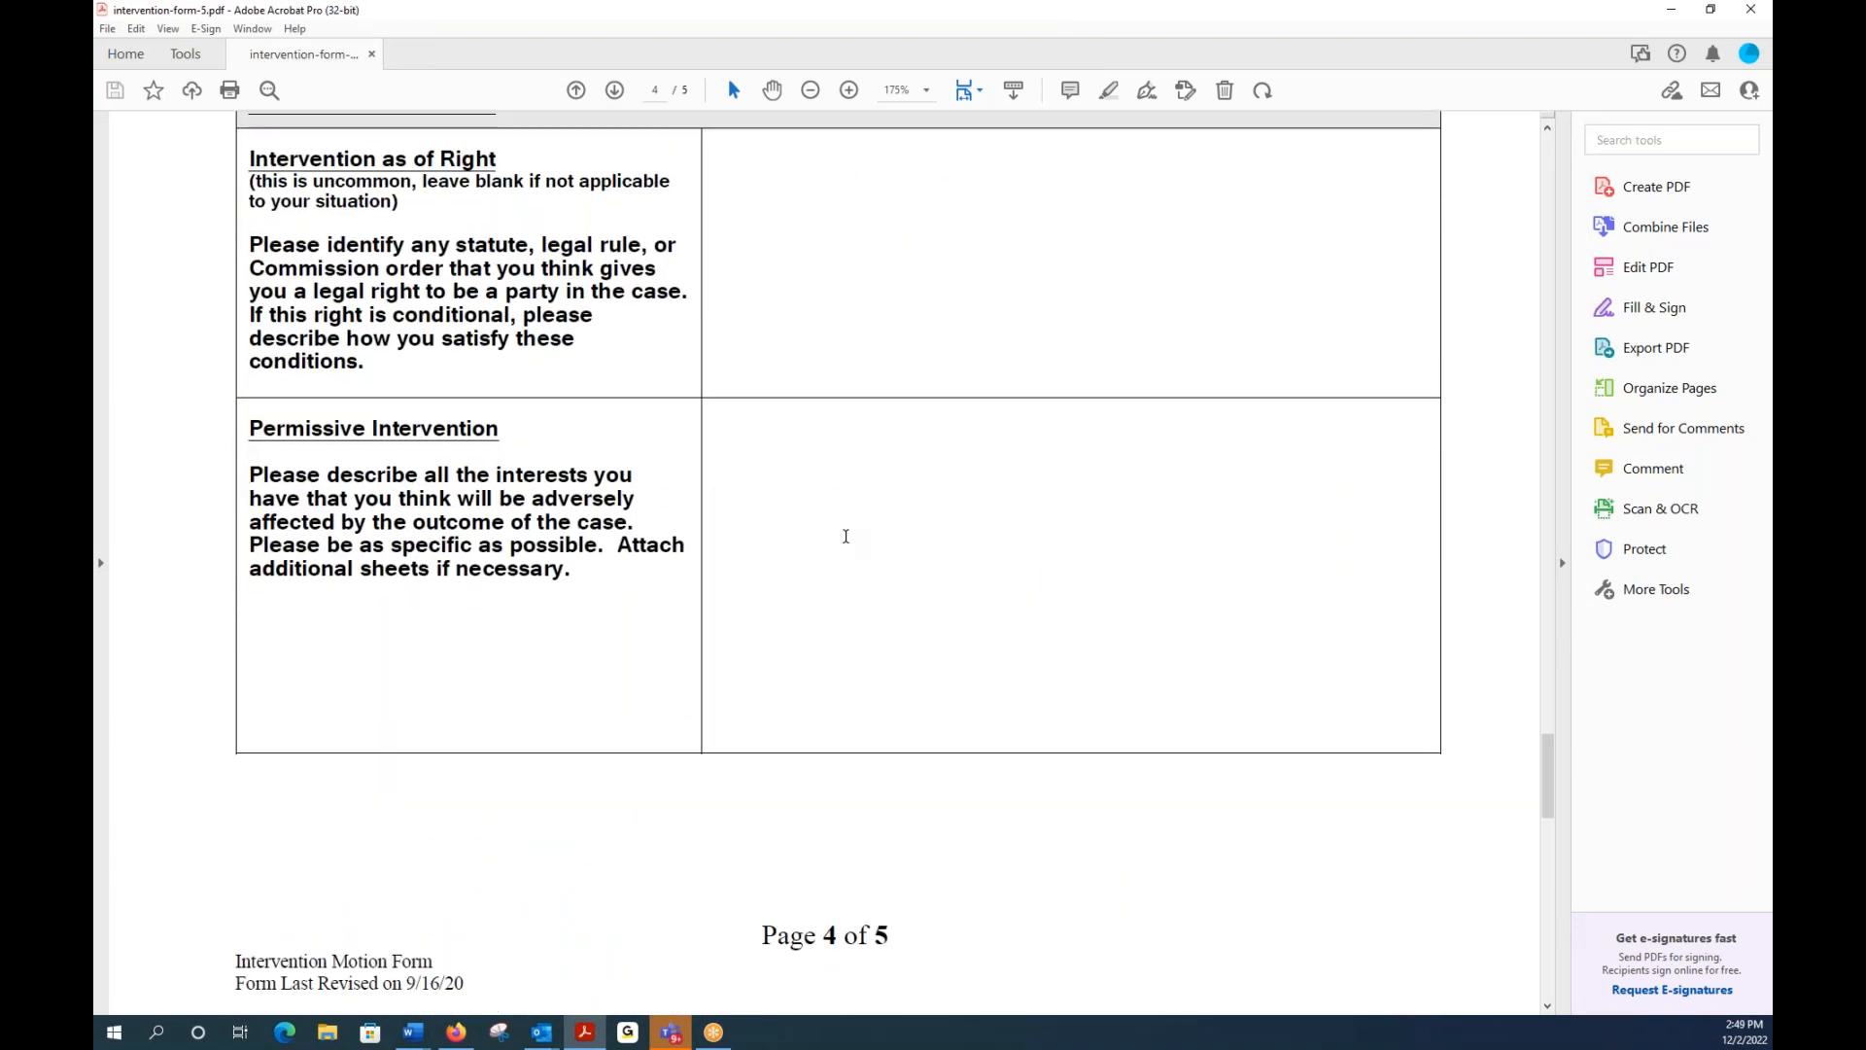
{"action": "scroll", "coordinate": [385, 729], "scroll_direction": "down", "scroll_amount": 5}
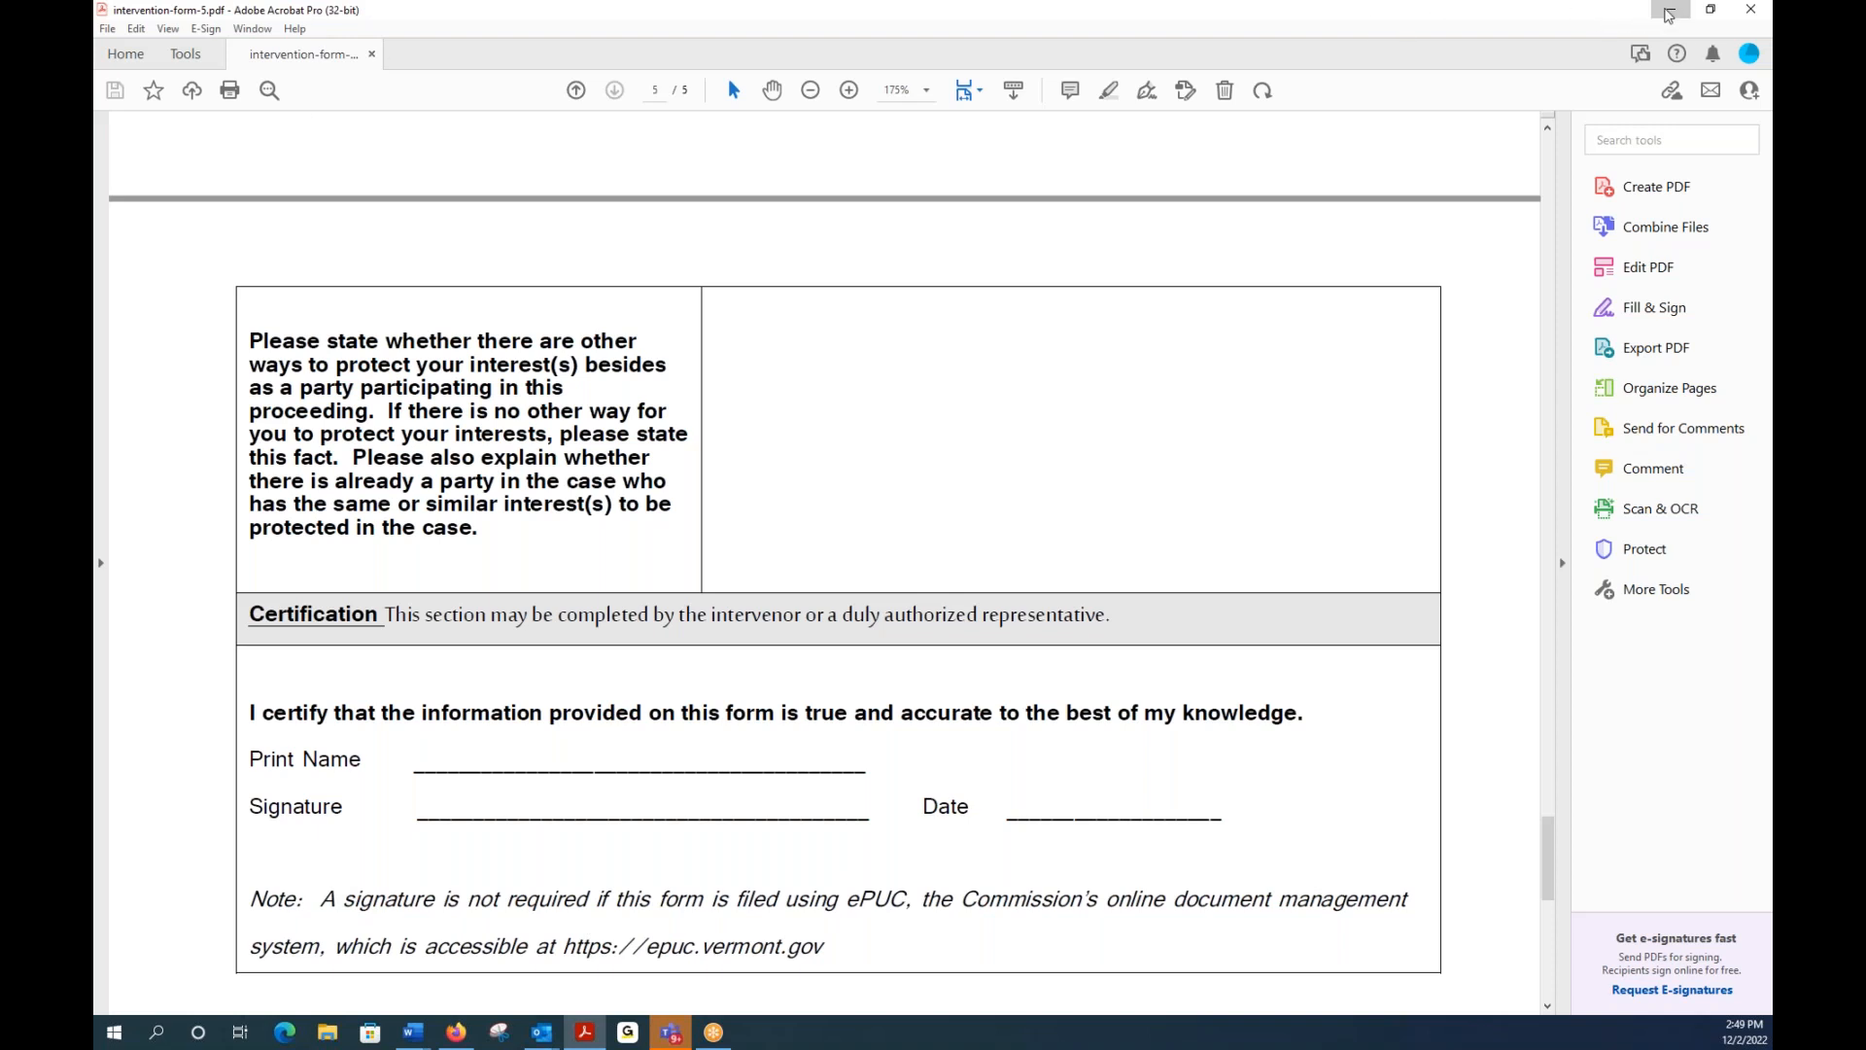
{"action": "left_click", "coordinate": [1669, 12]}
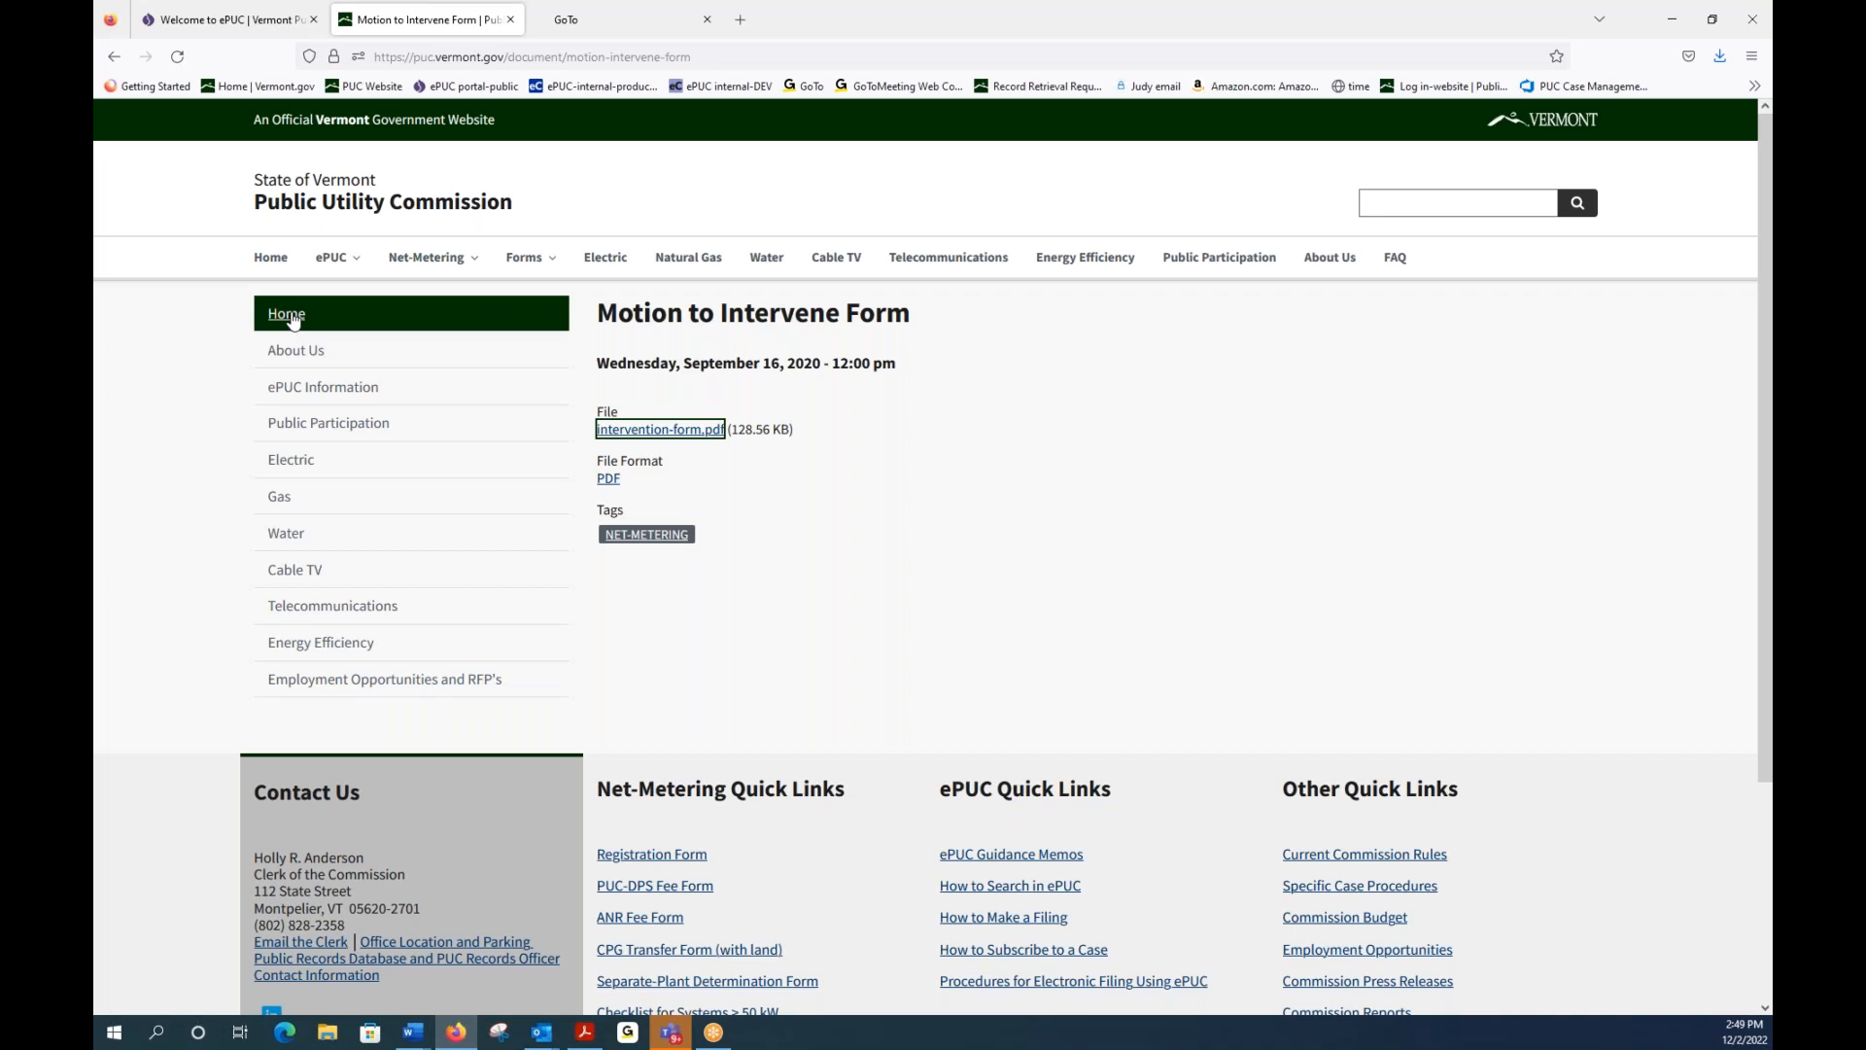
Step: Return to the Public Utility Commission home page and open the ePUC online filing site
{"action": "left_click", "coordinate": [271, 258]}
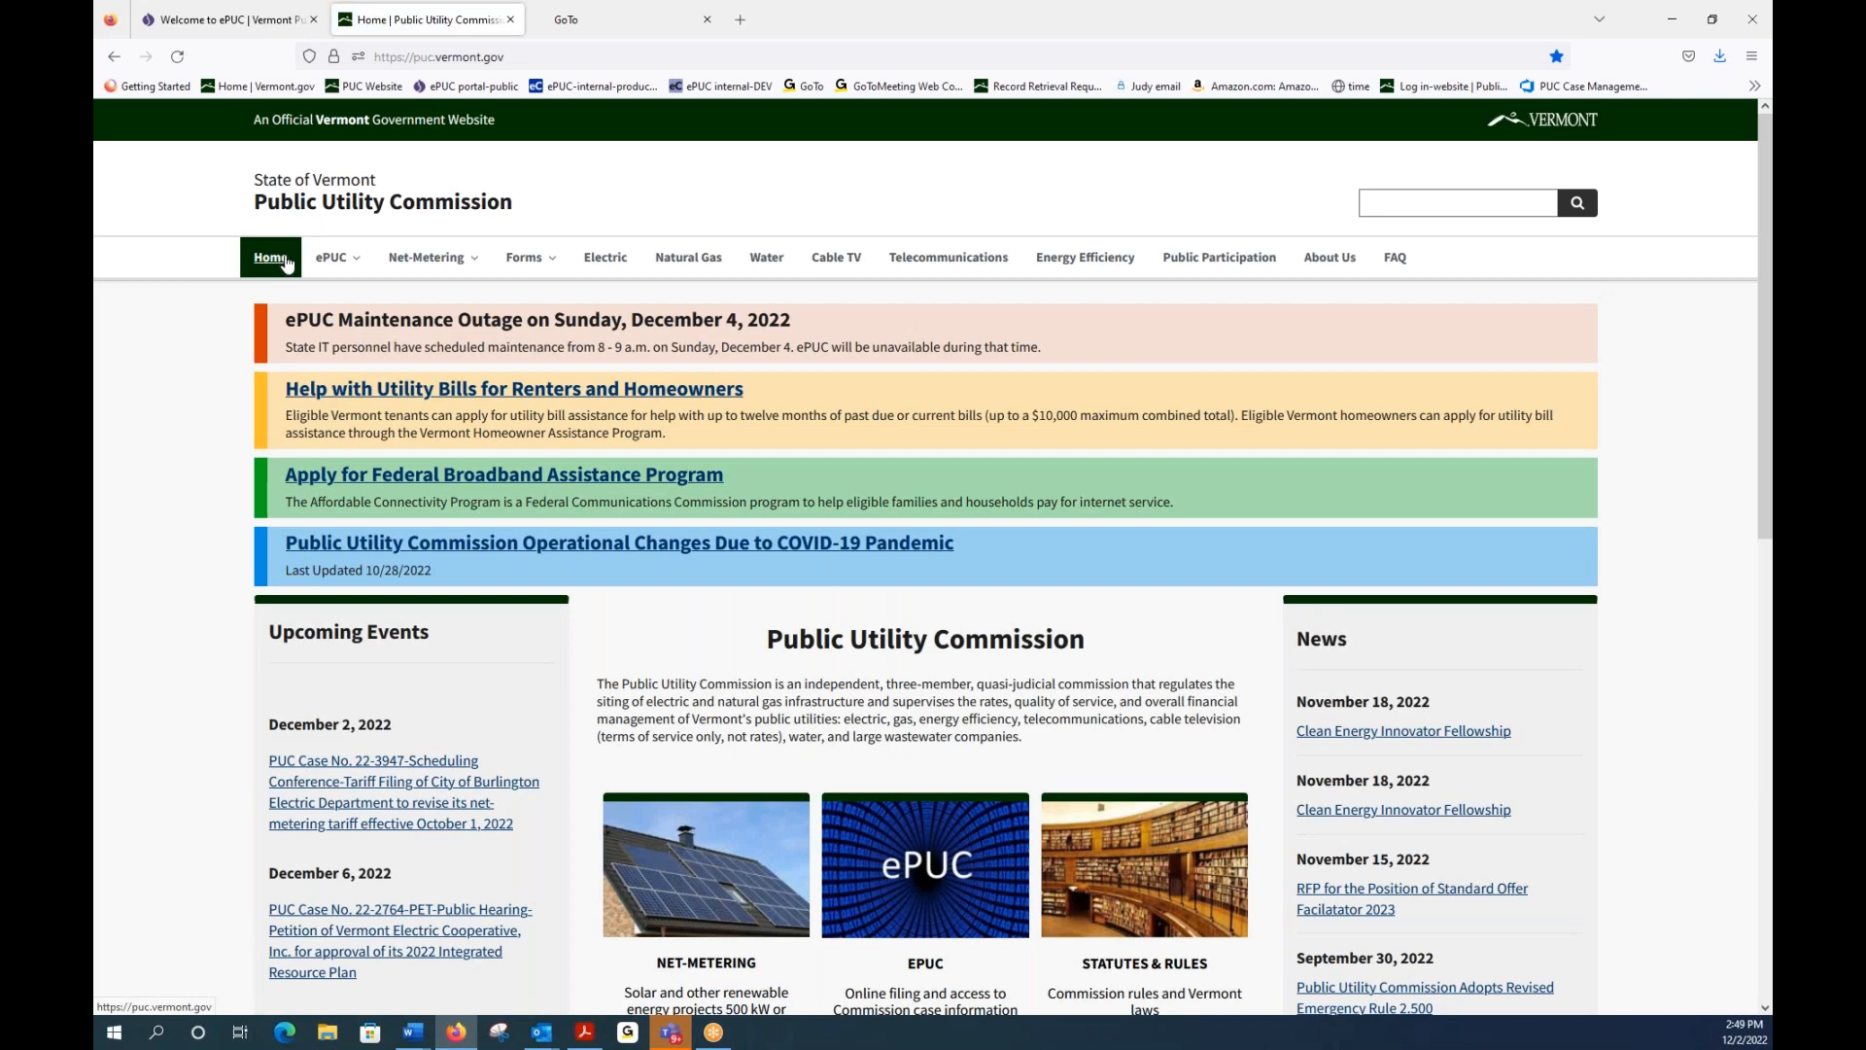
{"action": "scroll", "coordinate": [979, 366], "scroll_direction": "down", "scroll_amount": 1}
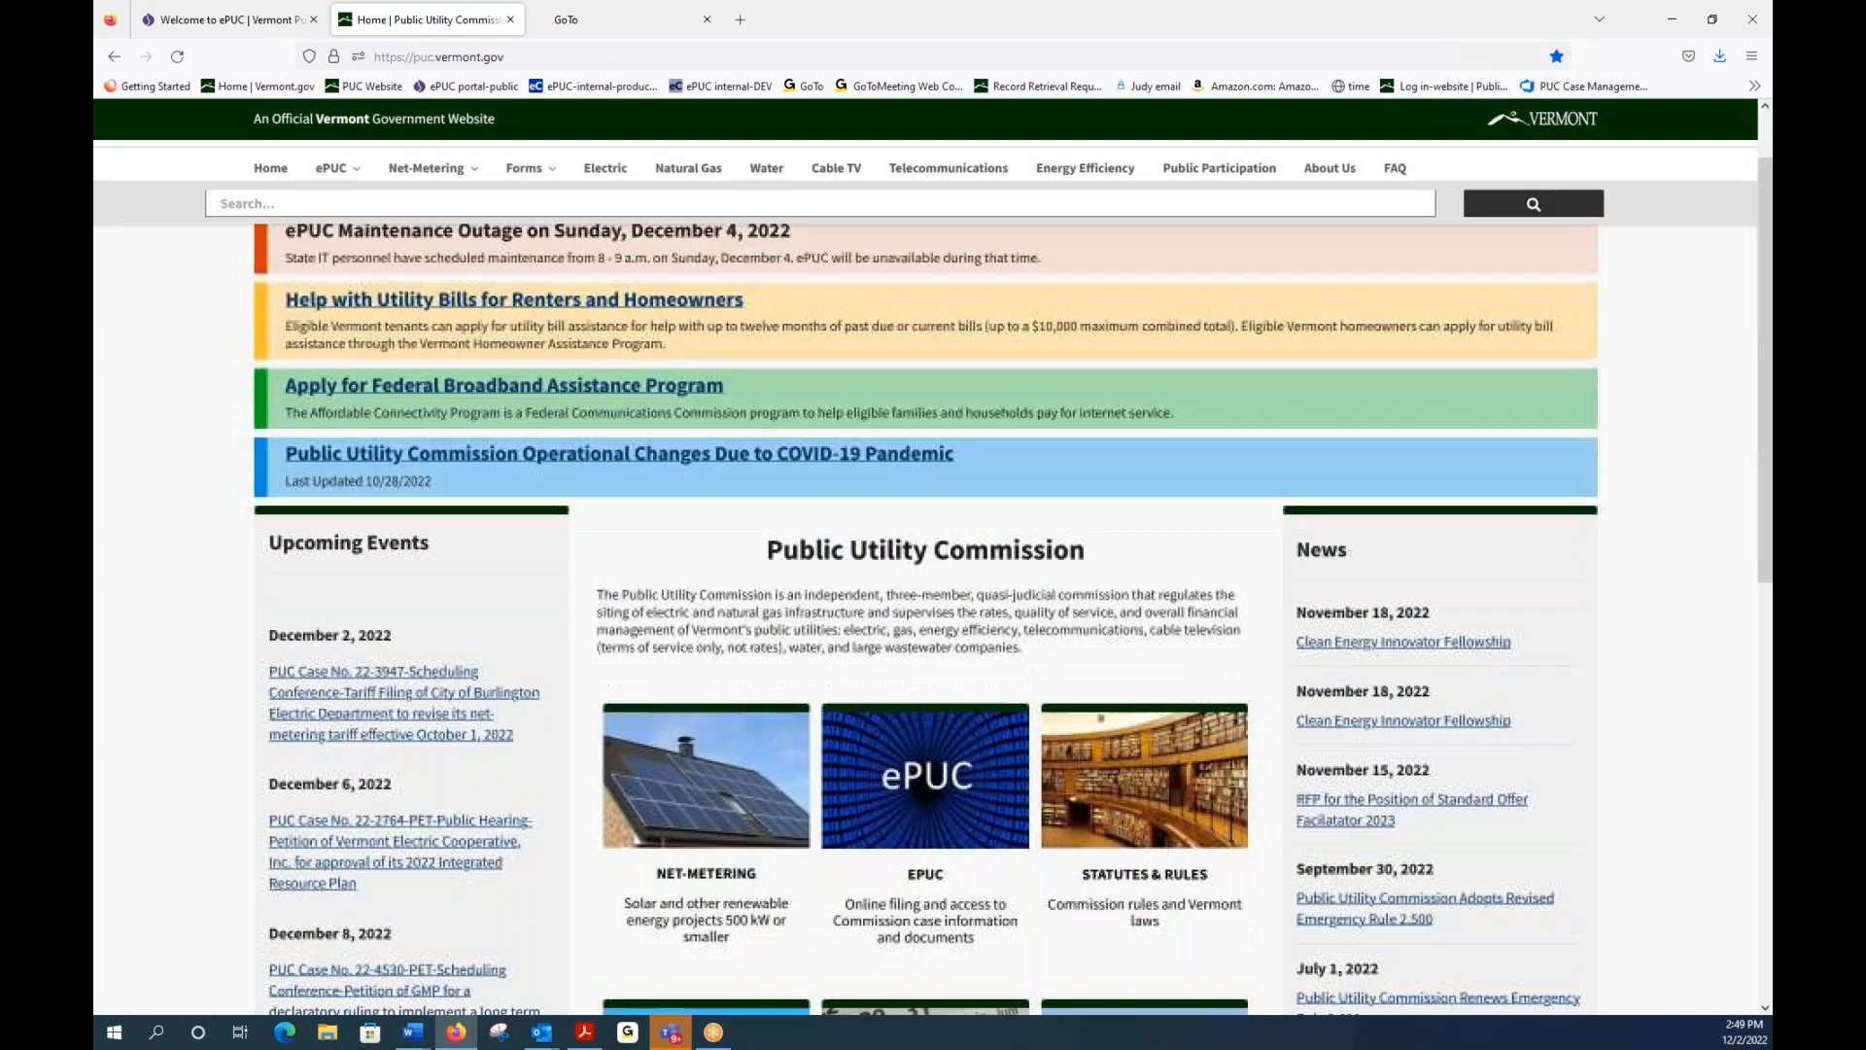
{"action": "scroll", "coordinate": [976, 399], "scroll_direction": "down", "scroll_amount": 1}
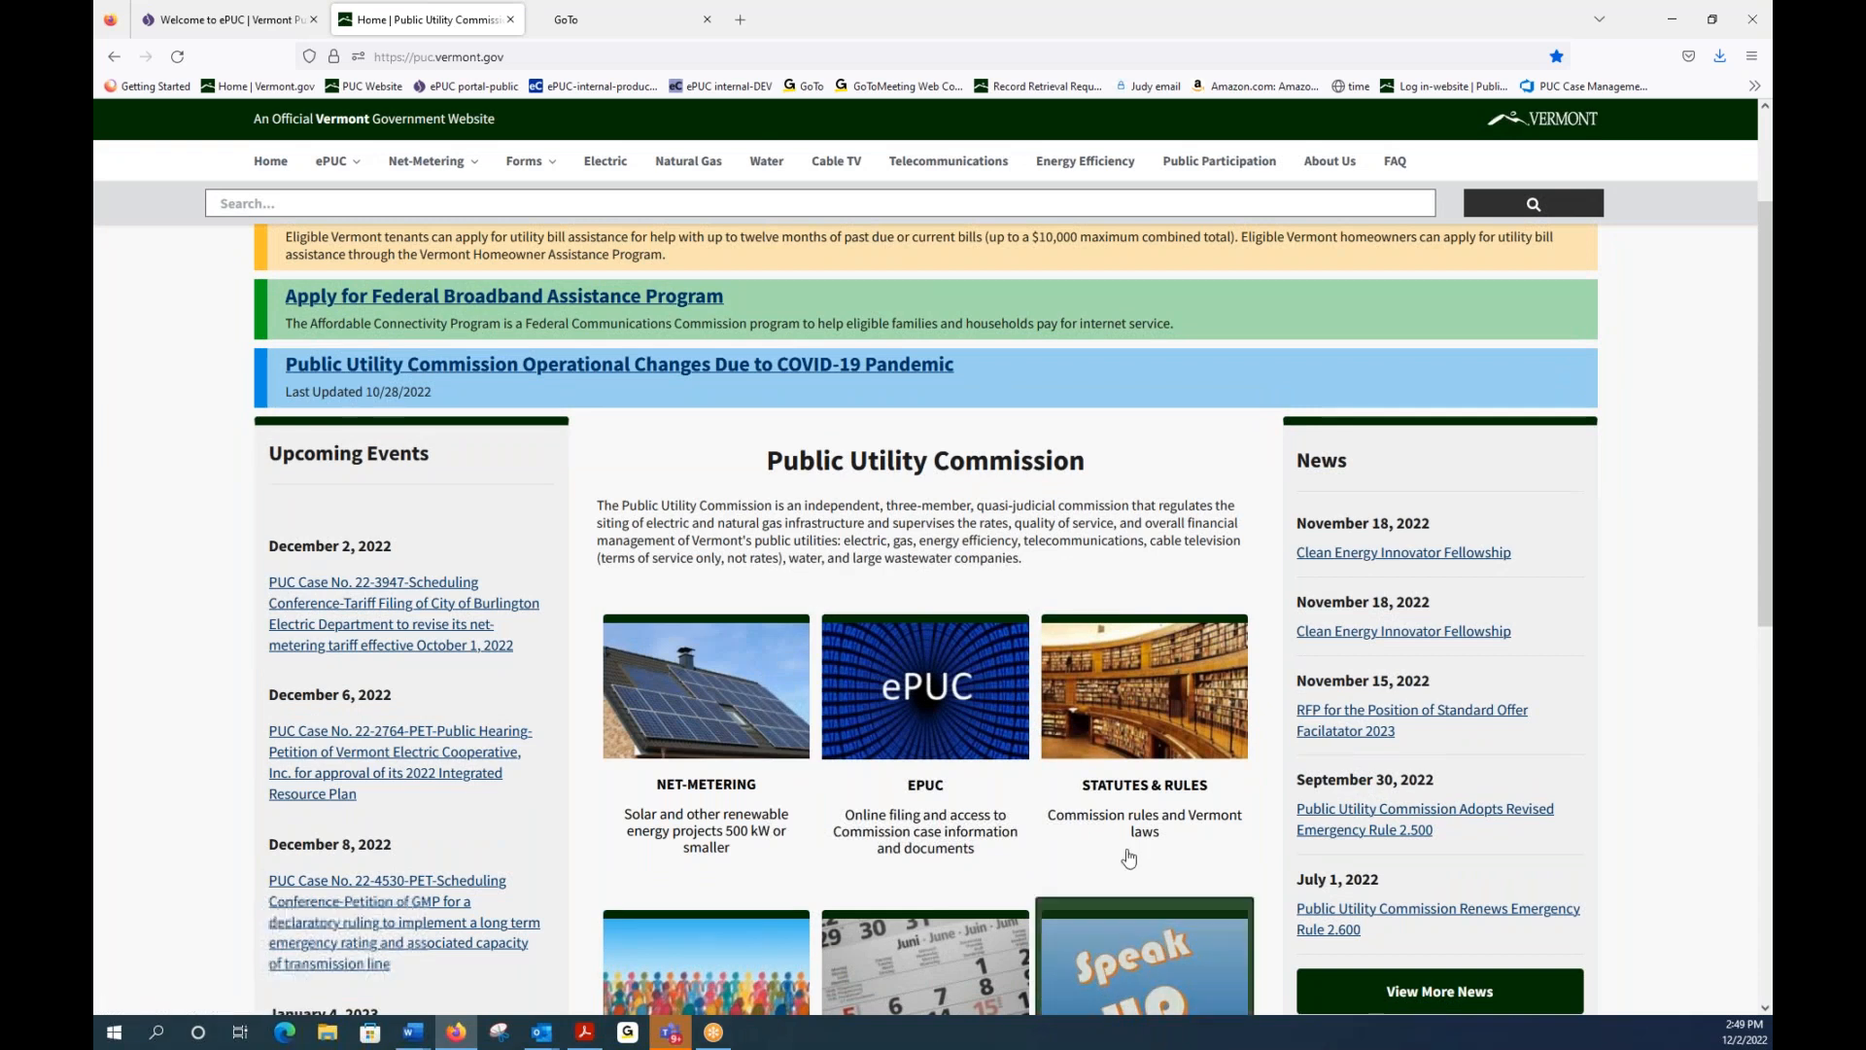
{"action": "left_click", "coordinate": [911, 741]}
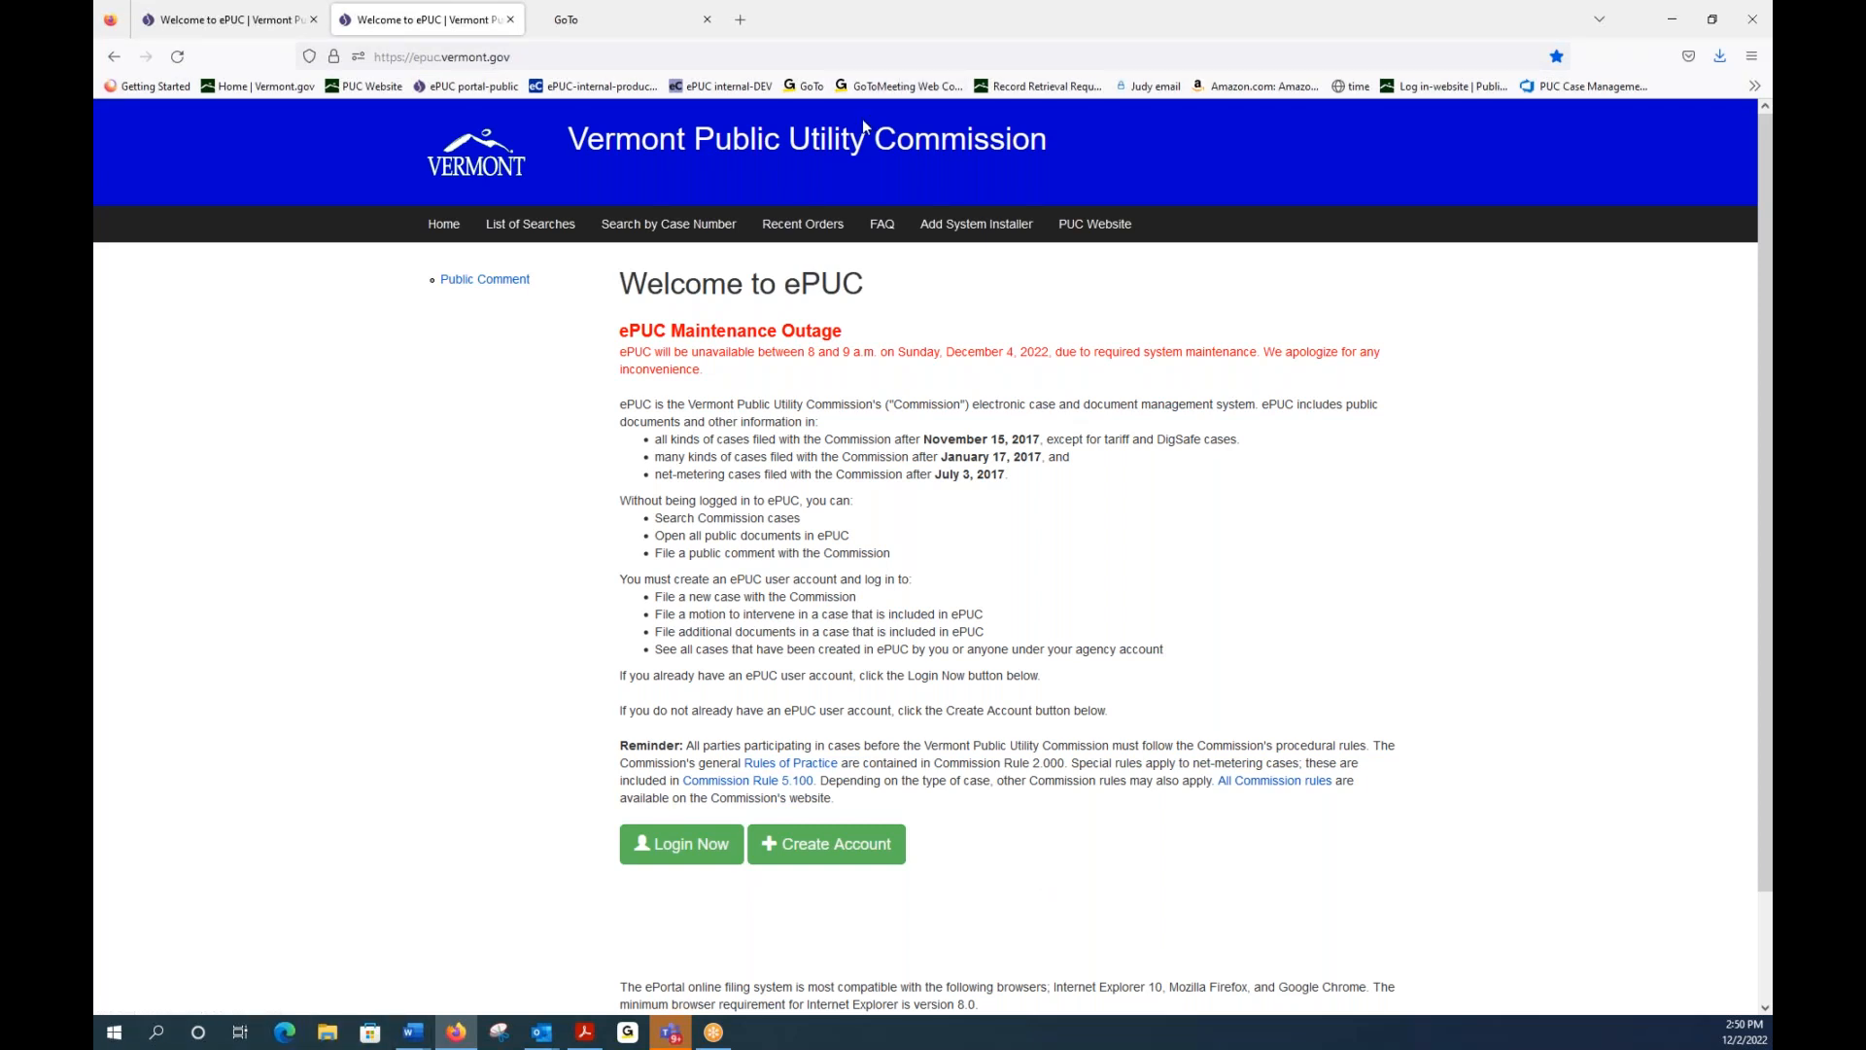
Step: Switch to the logged-in DEV/QA ePUC site and search by case number for 21-3216-PET
{"action": "left_click", "coordinate": [192, 24]}
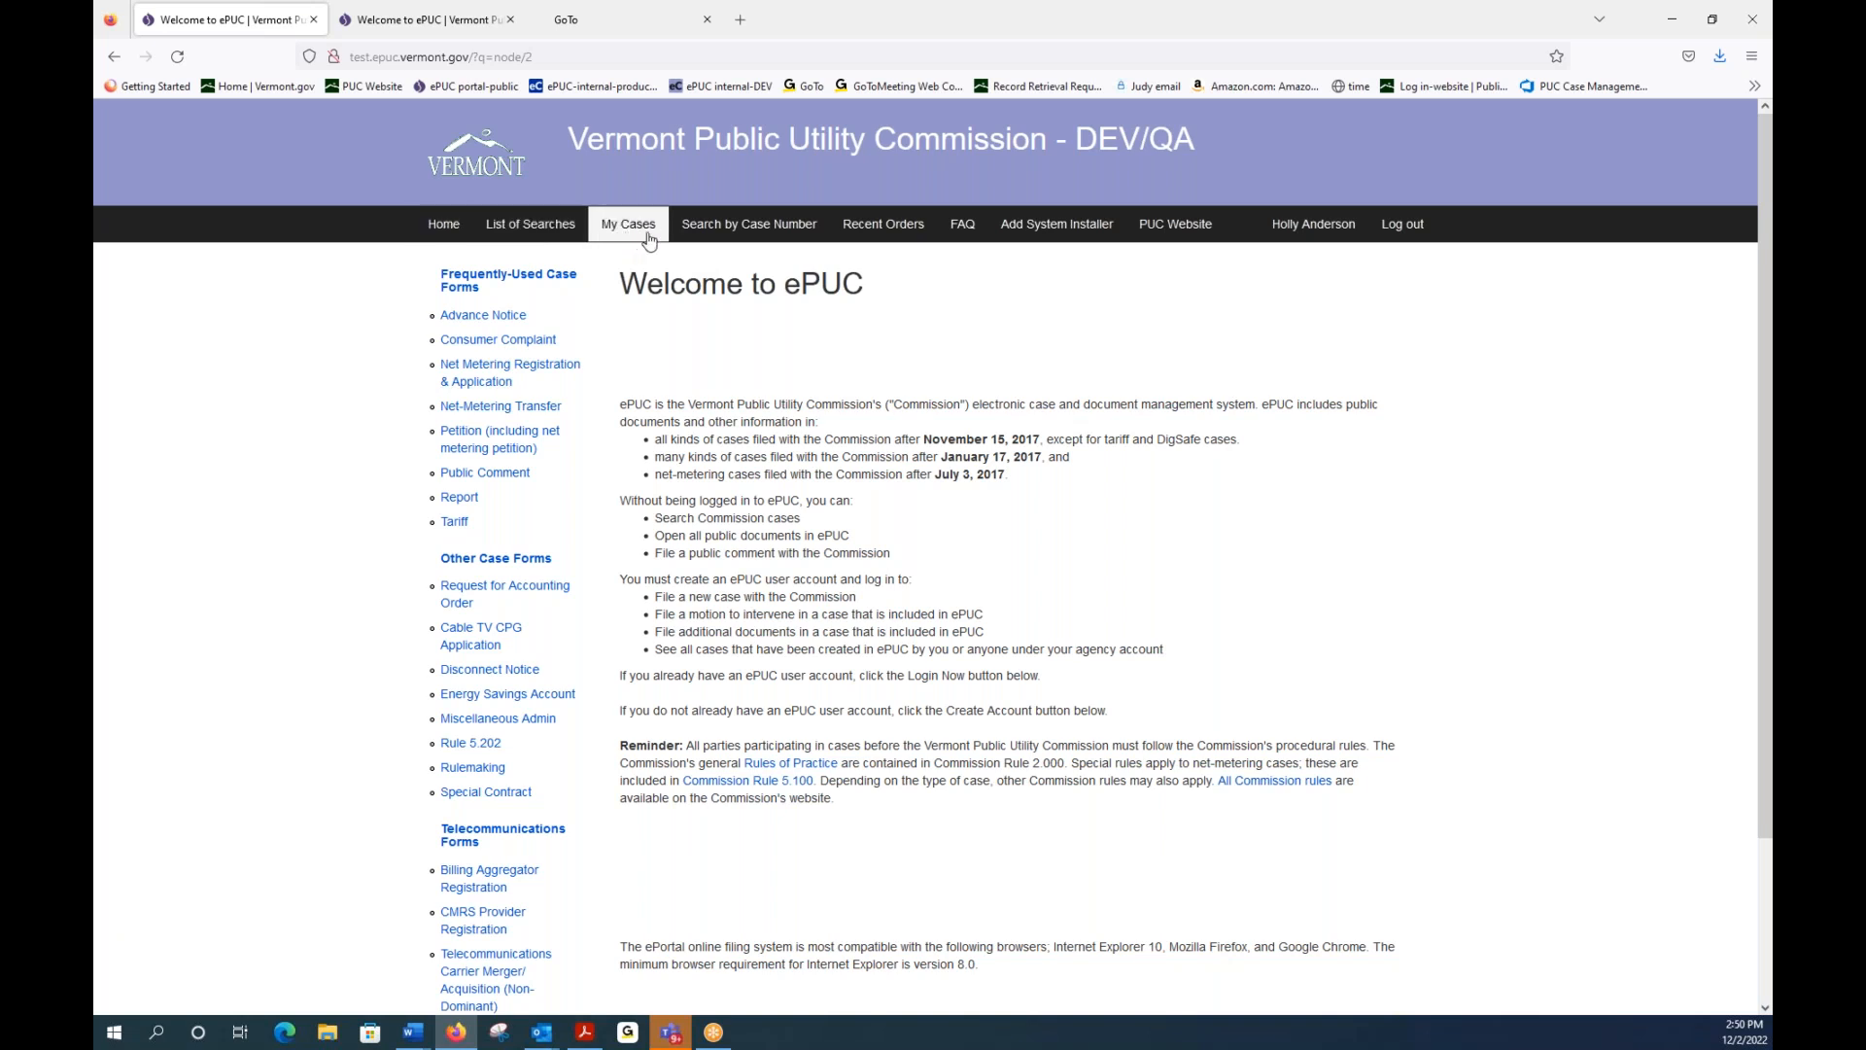
{"action": "left_click", "coordinate": [710, 225]}
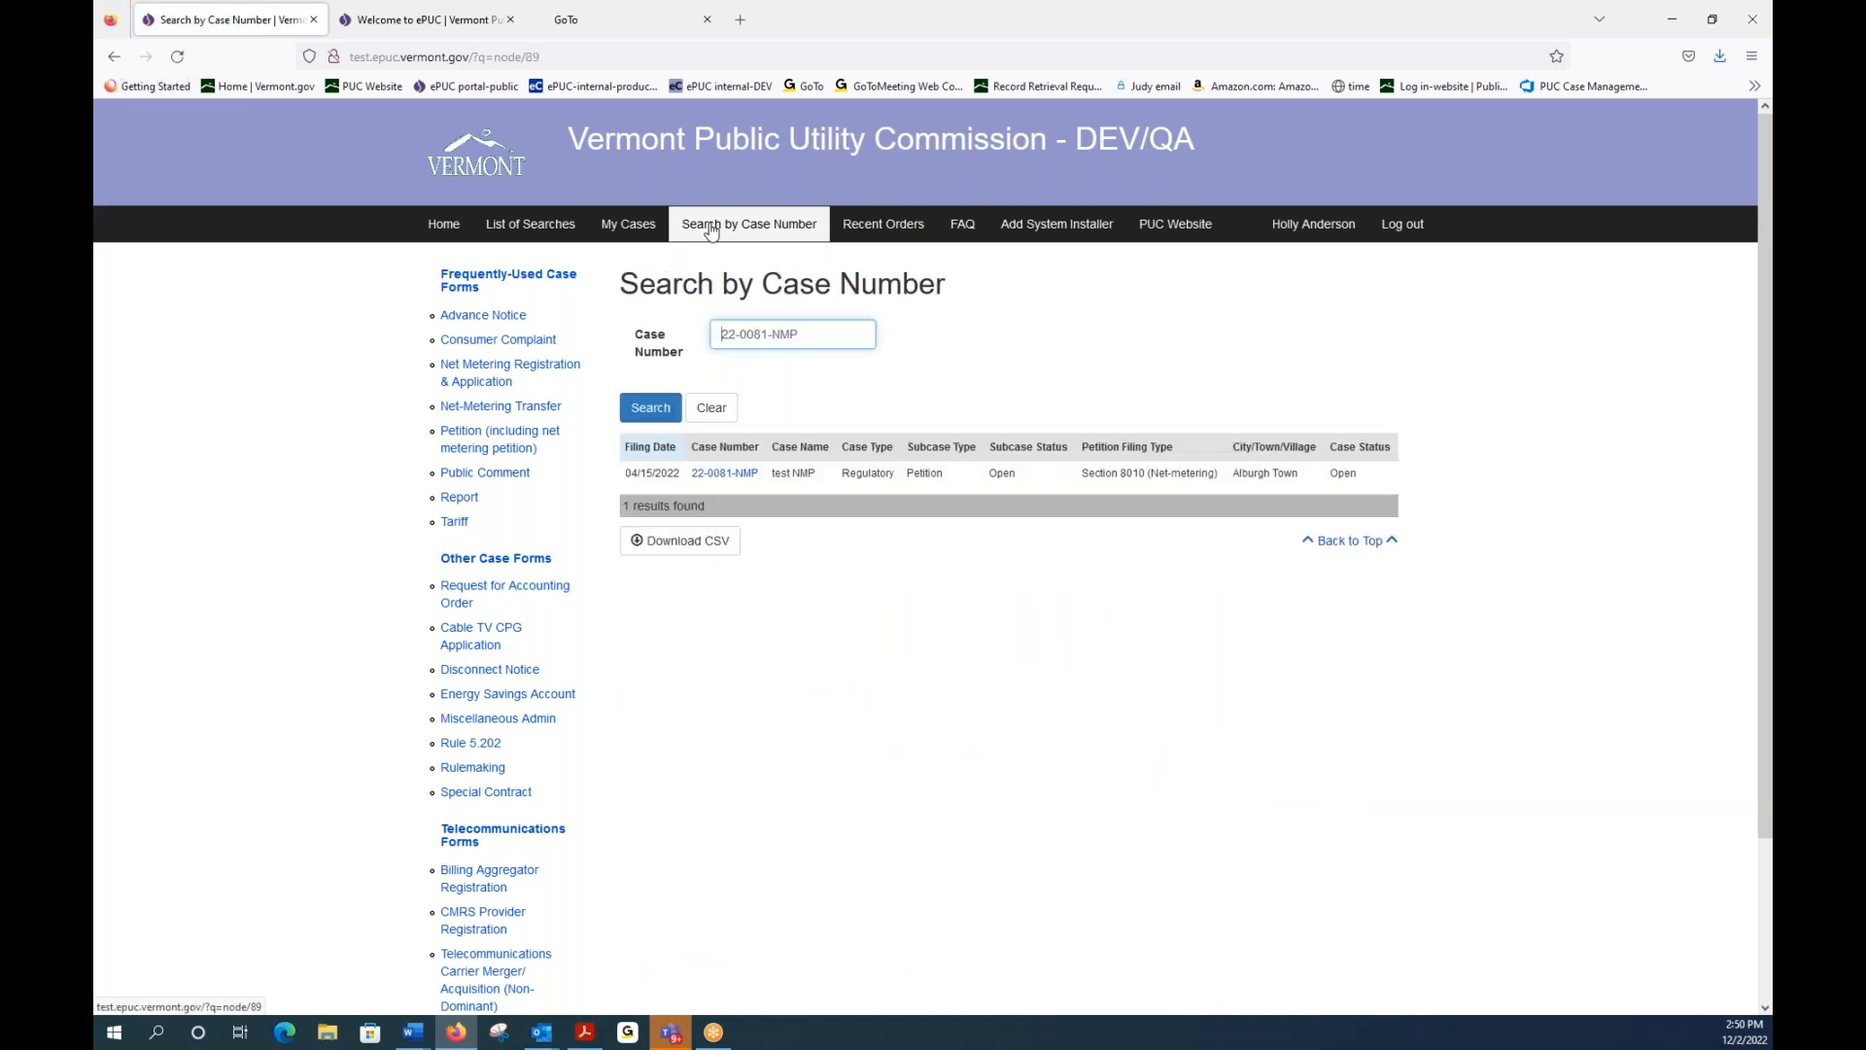
{"action": "left_click_drag", "start_coordinate": [833, 337], "coordinate": [718, 343]}
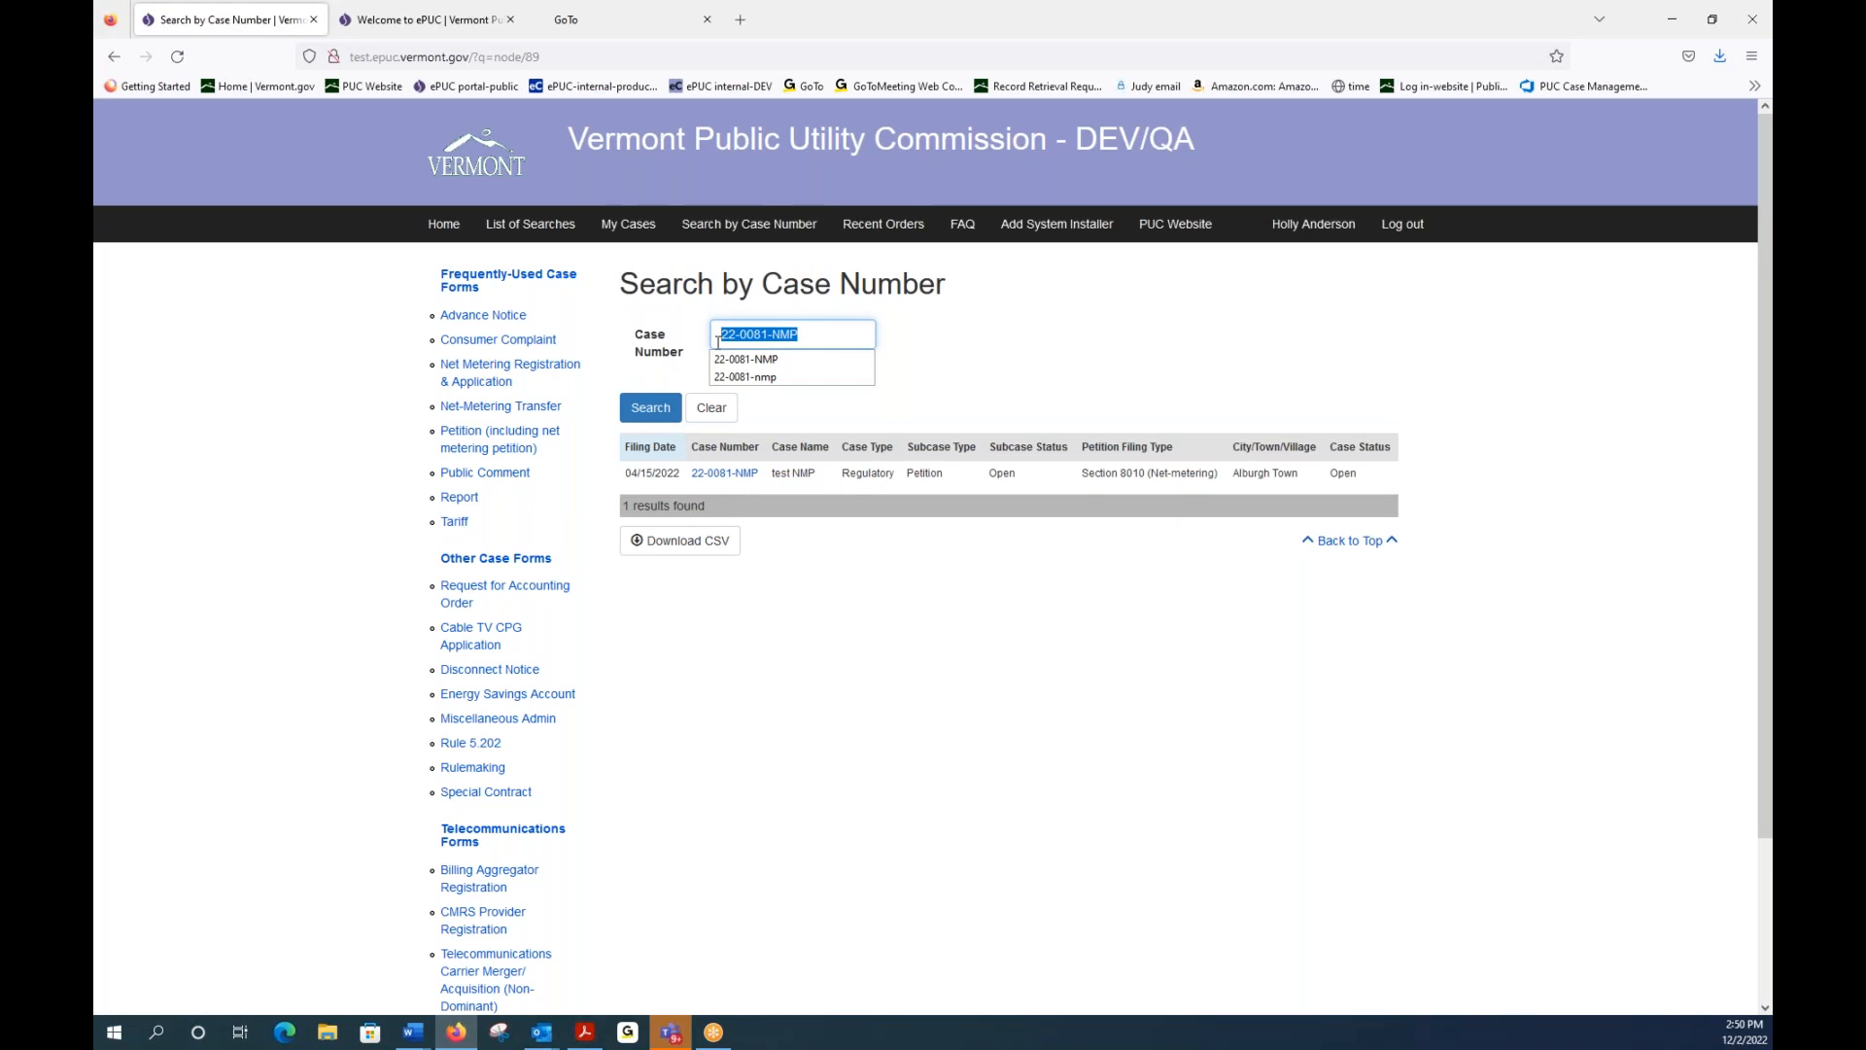
{"action": "type", "text": "21"}
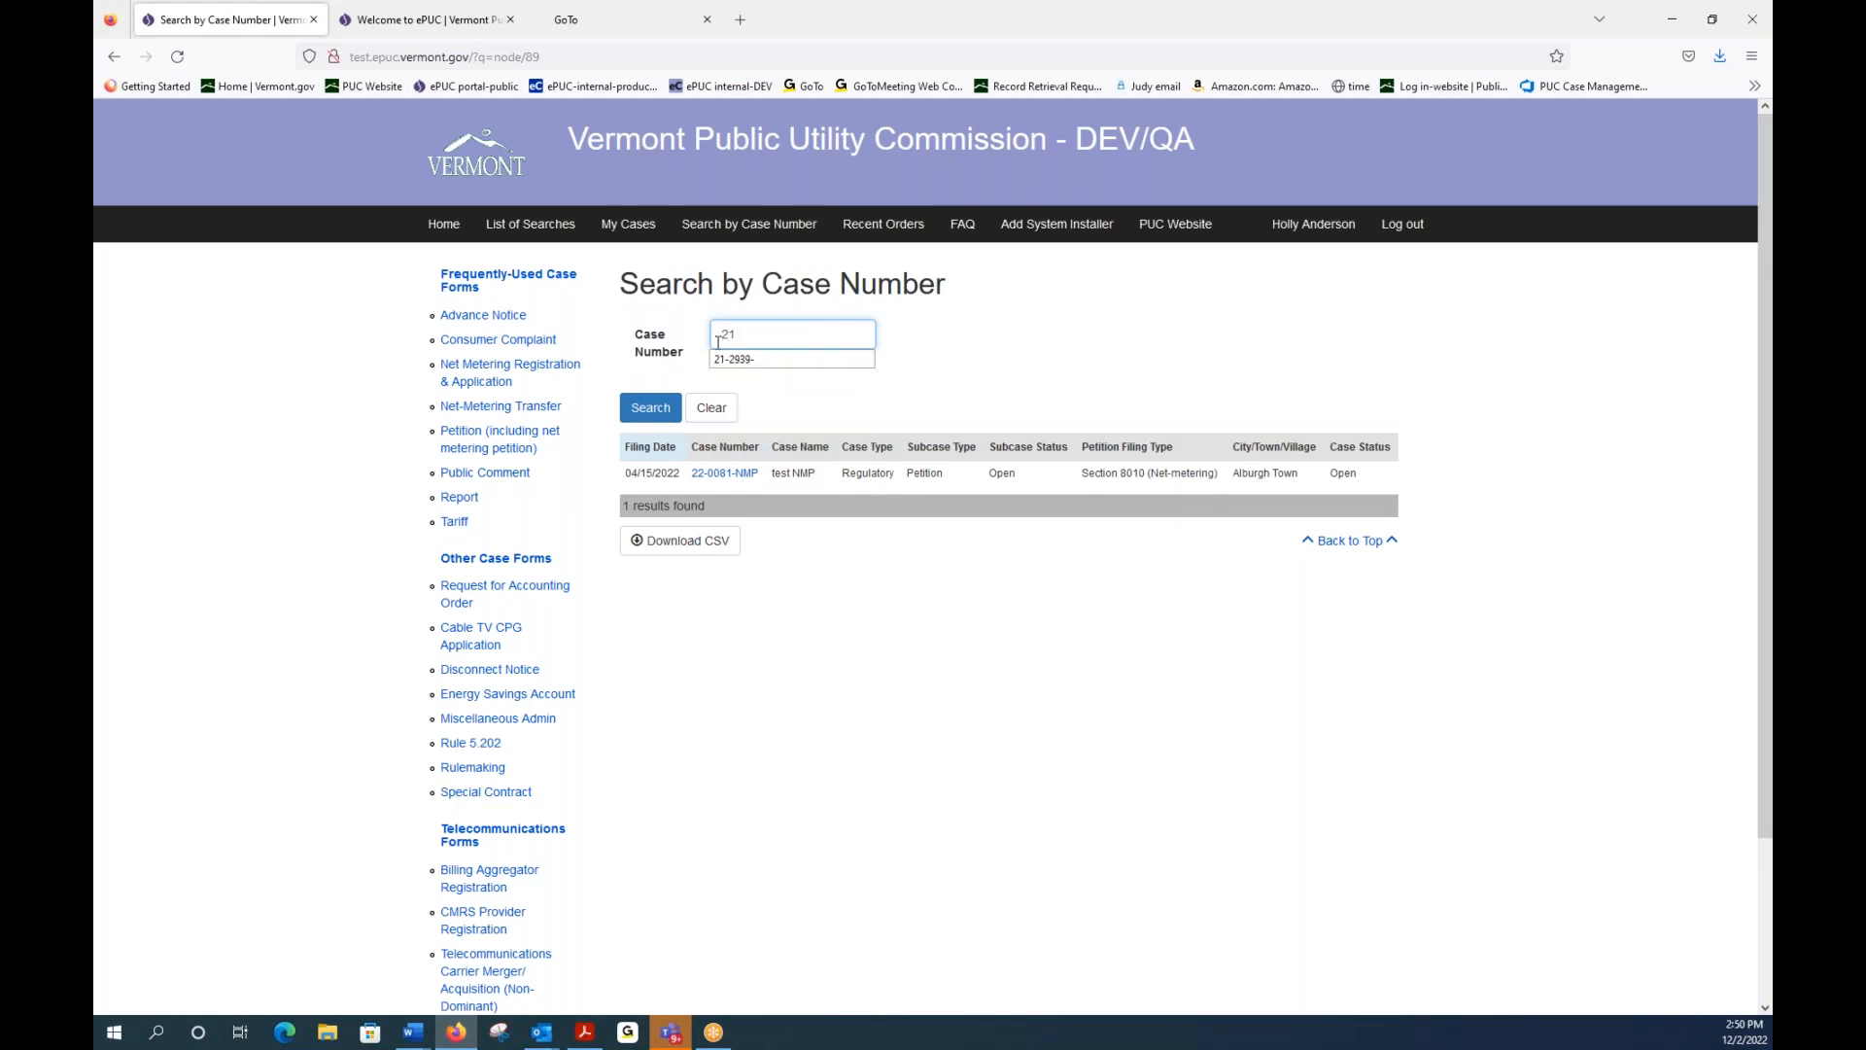
{"action": "type", "text": "-3216+"}
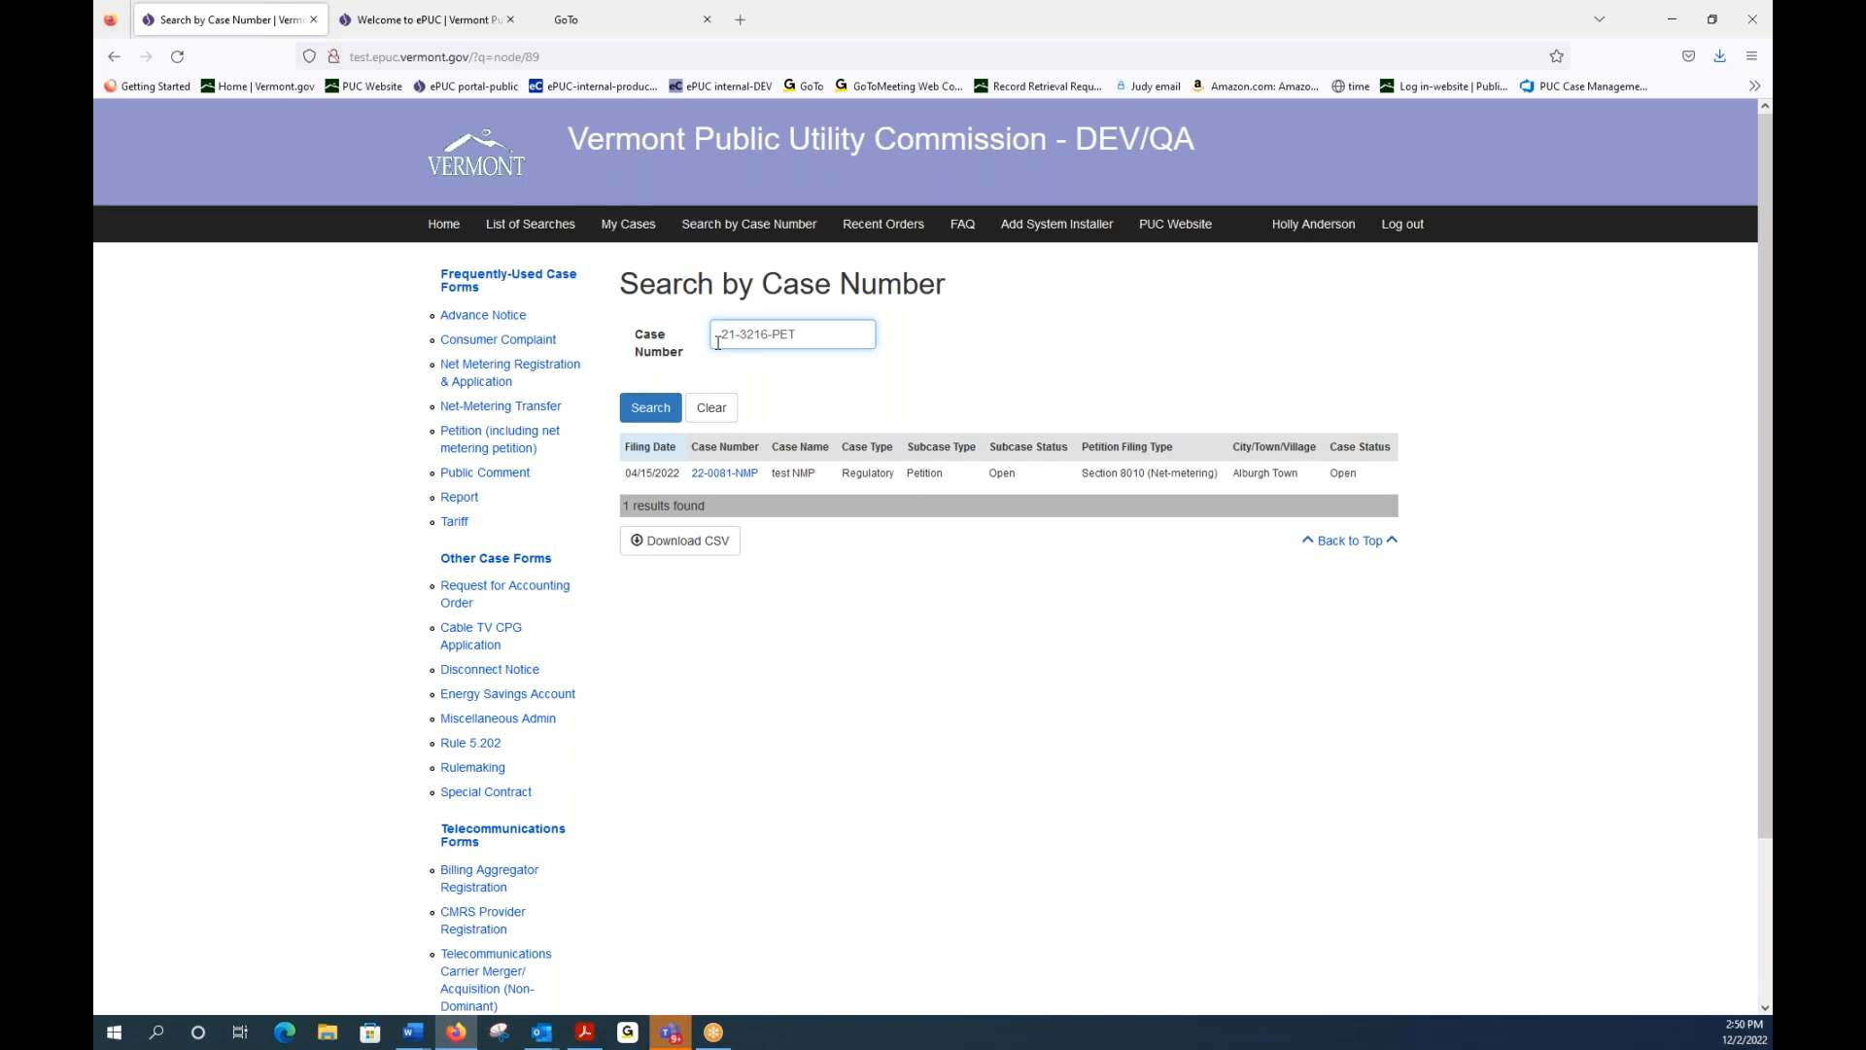
{"action": "key", "text": "Return"}
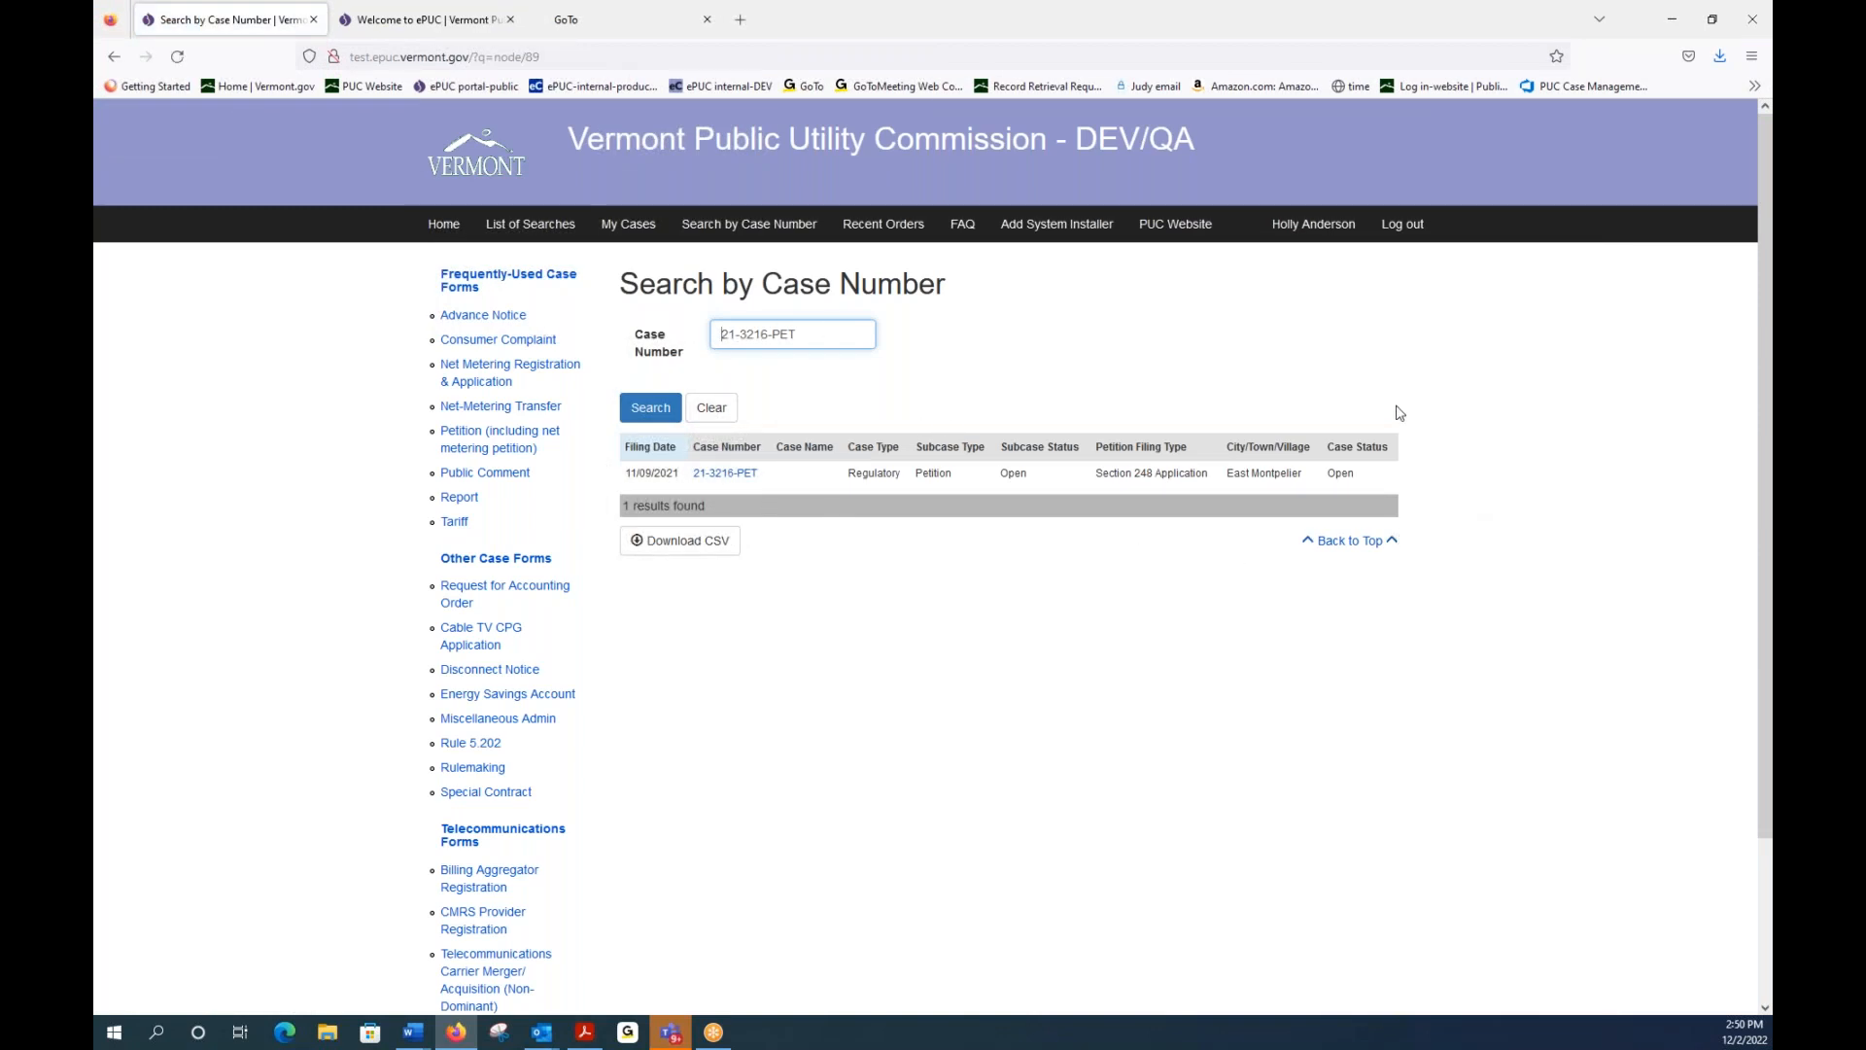
Step: Open the details of case 21-3216-PET and choose the action to add a motion to intervene
{"action": "left_click", "coordinate": [717, 477]}
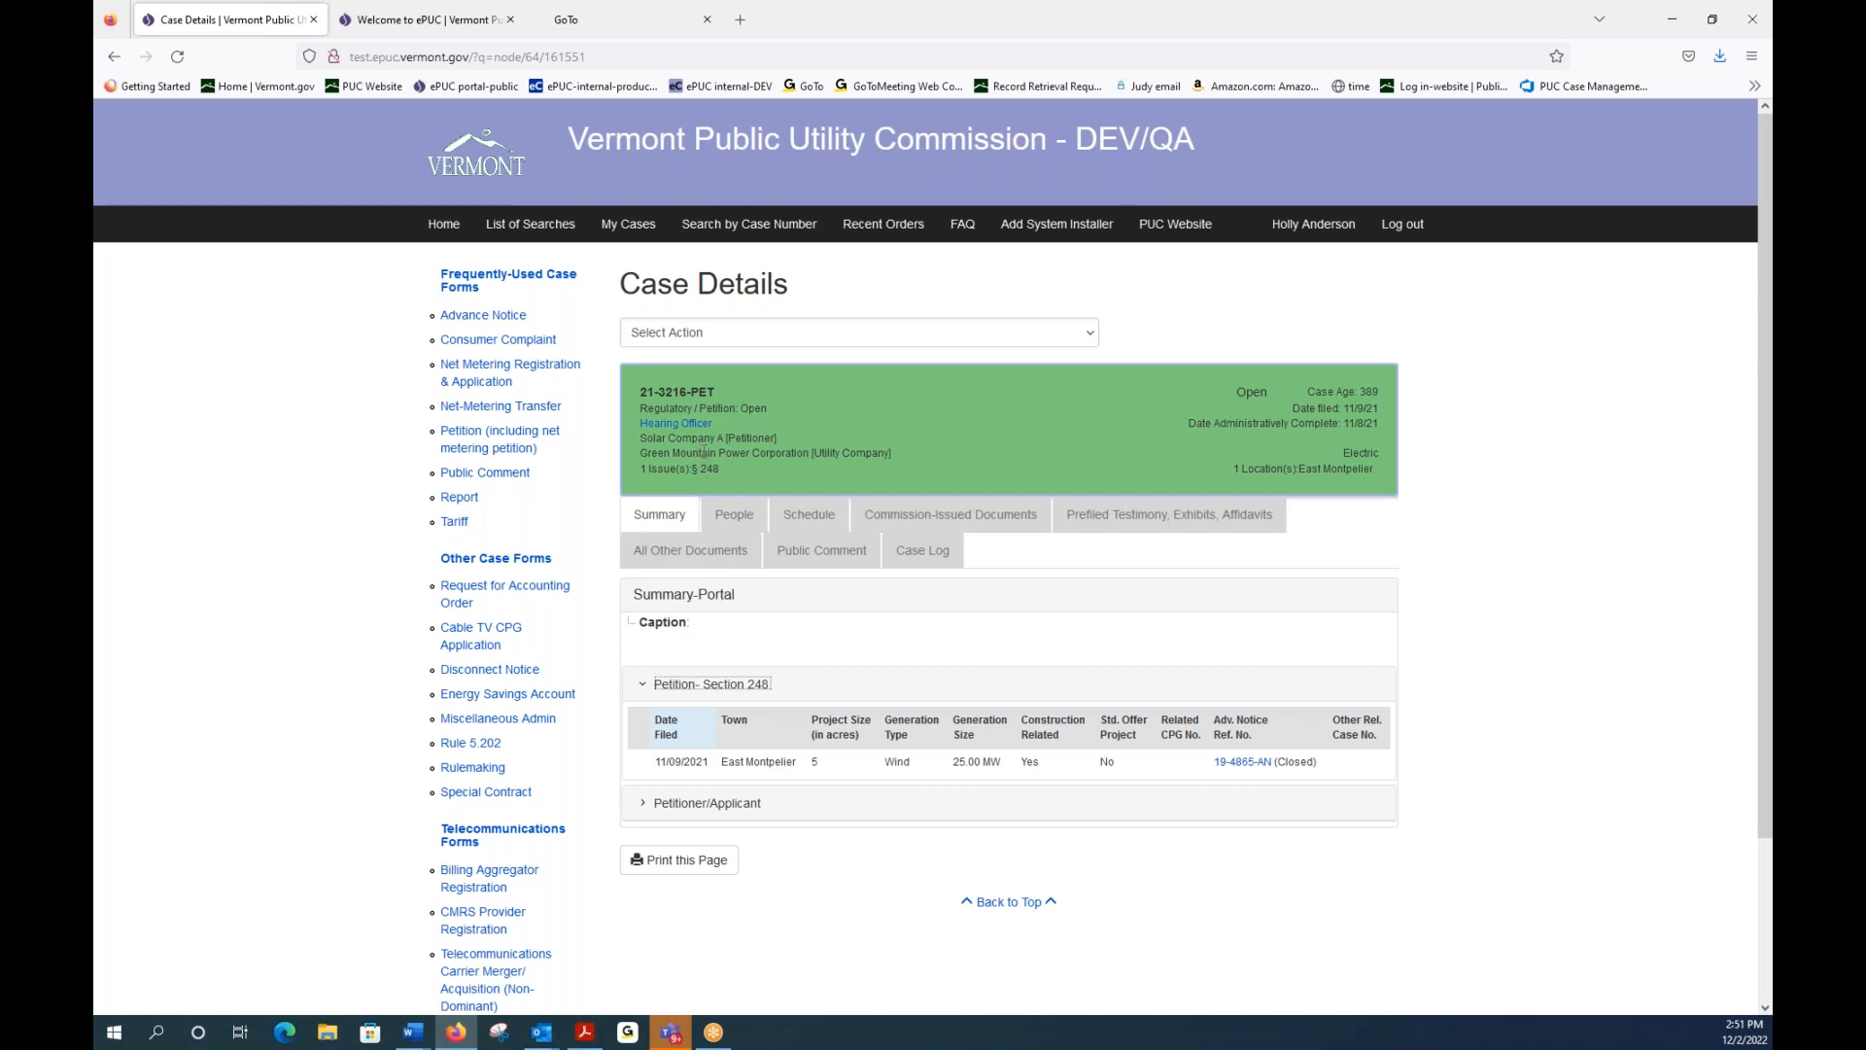
{"action": "left_click", "coordinate": [1090, 334]}
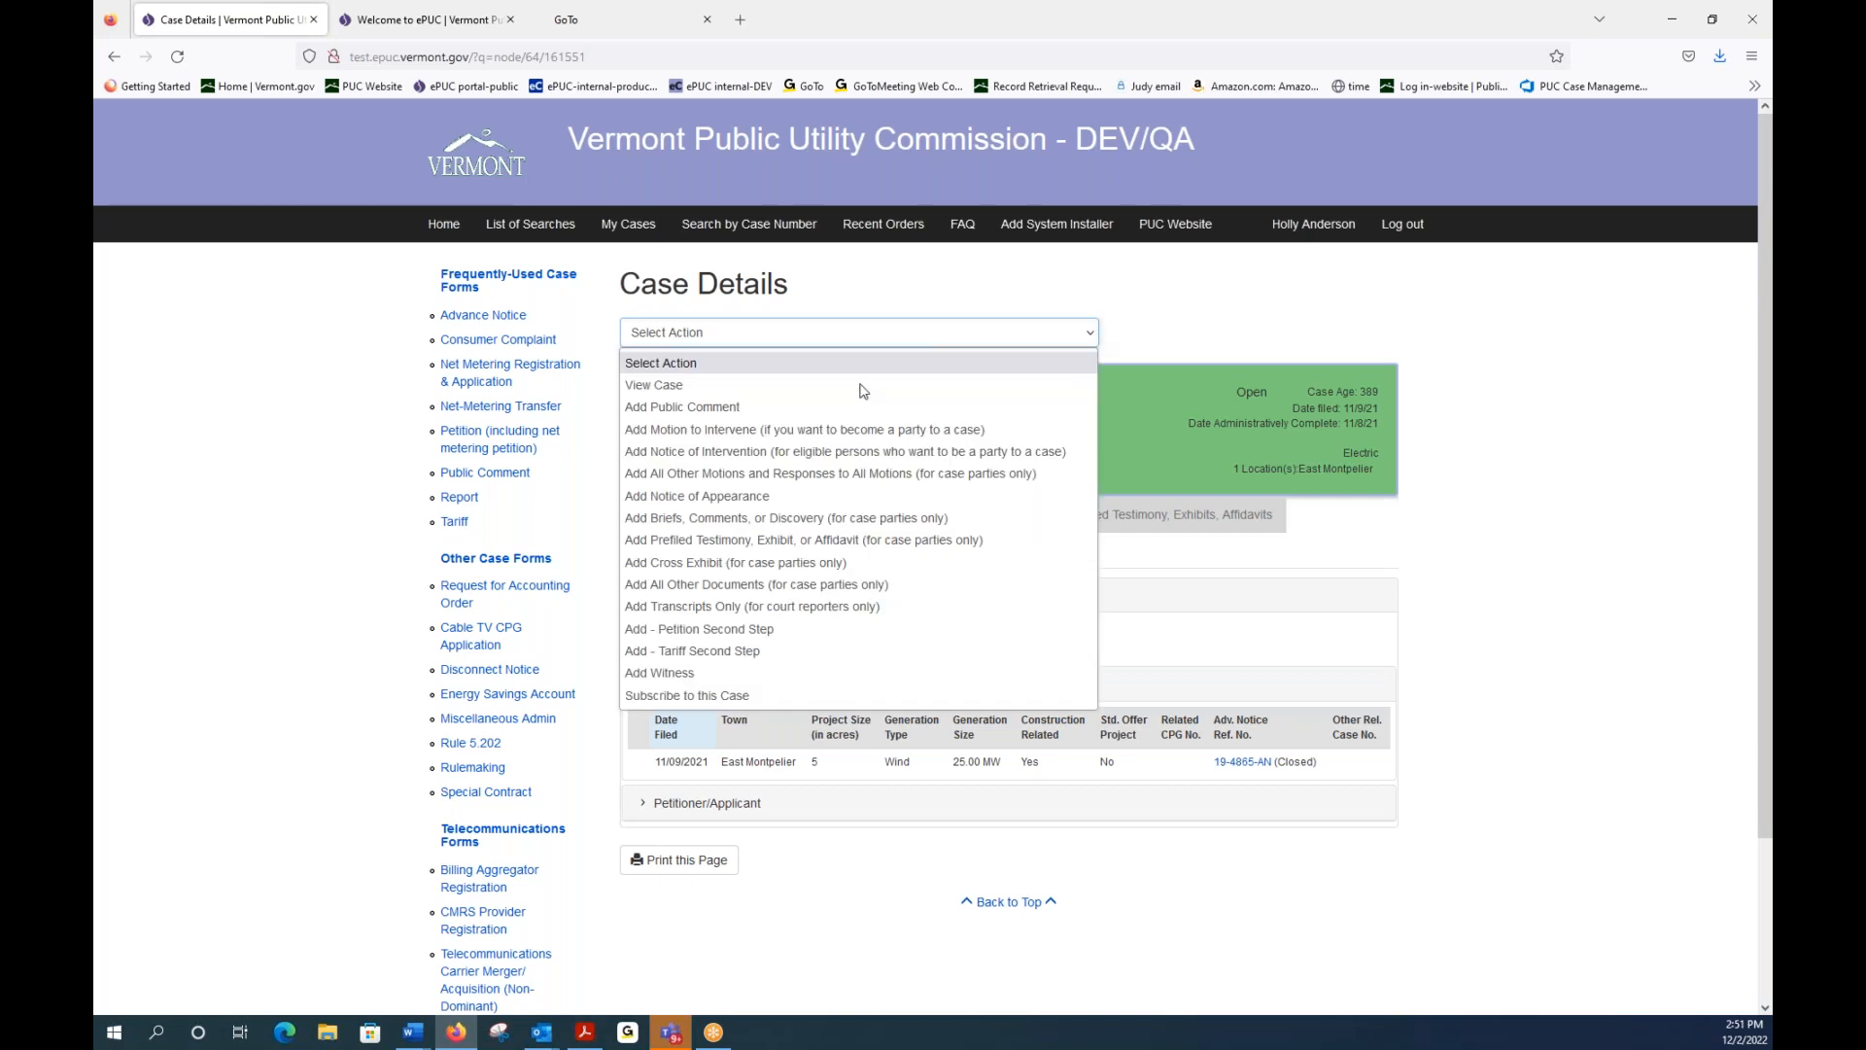
{"action": "left_click", "coordinate": [737, 430]}
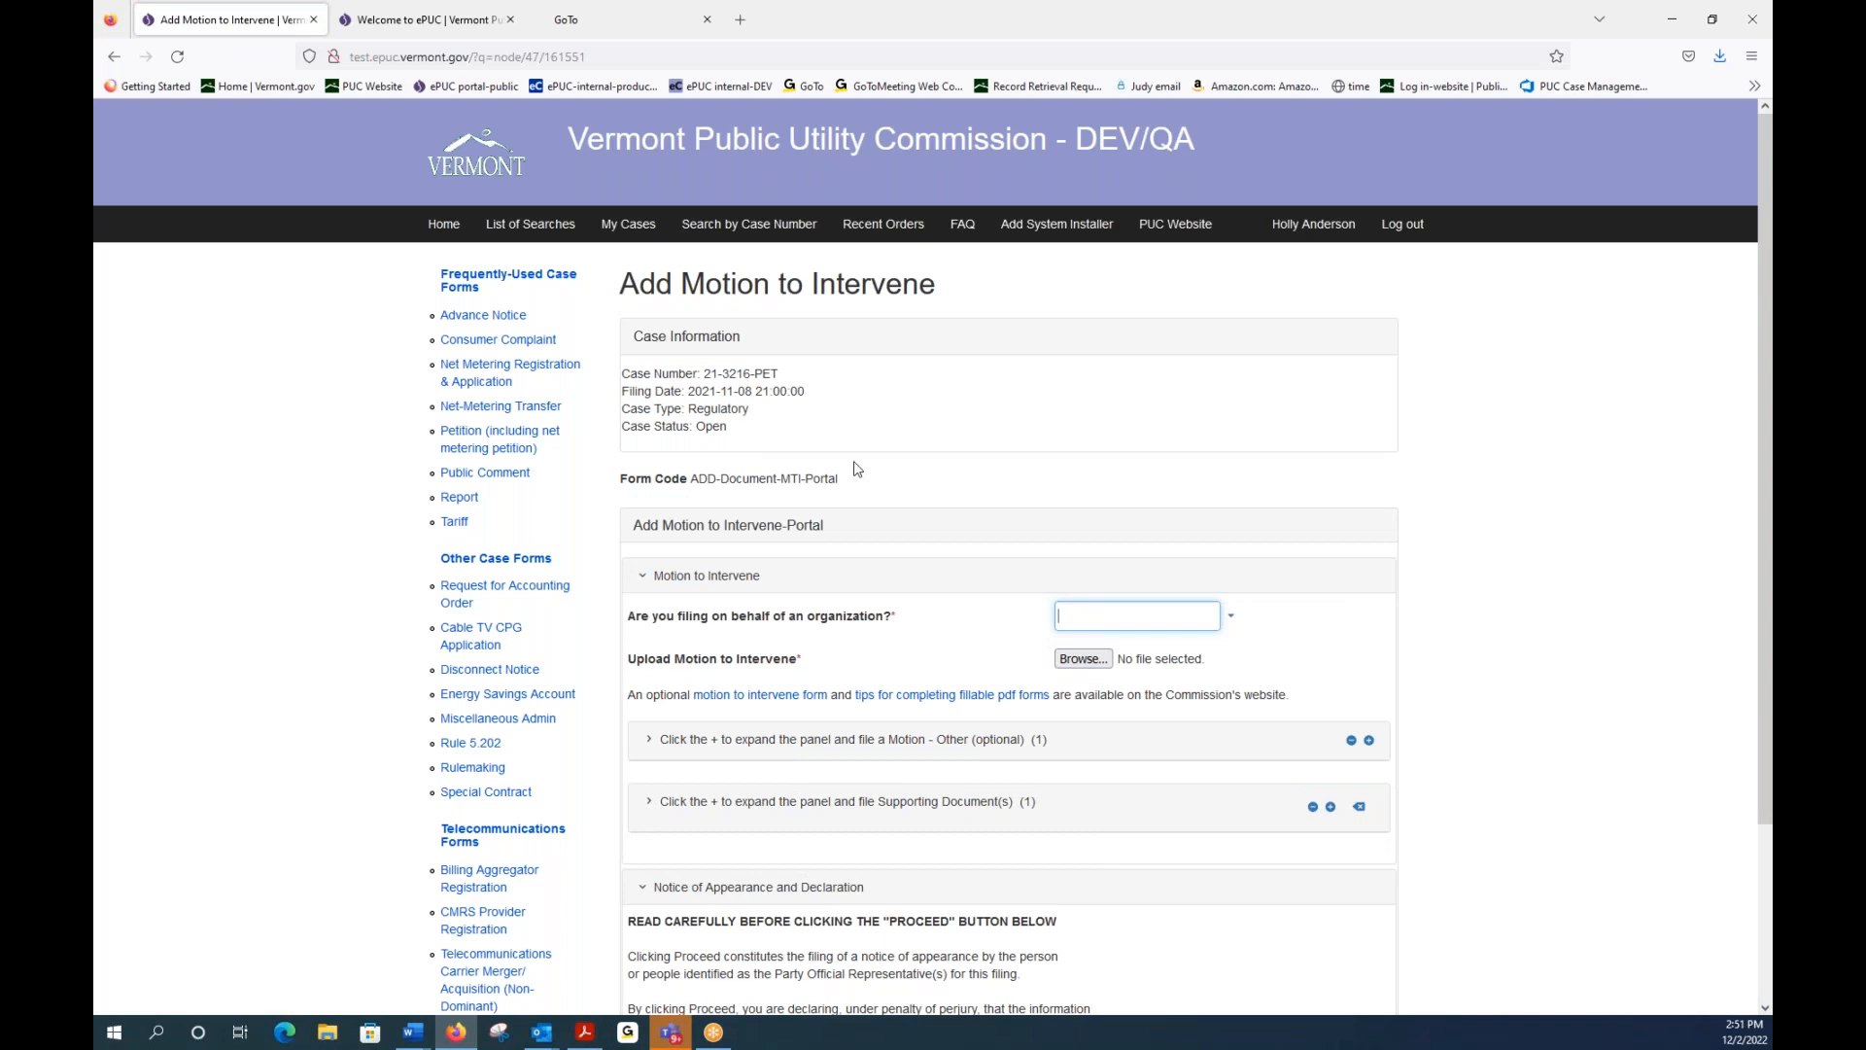
Step: Answer No to filing on behalf of an organization and Yes to being a self-represented individual
{"action": "scroll", "coordinate": [860, 469], "scroll_direction": "down", "scroll_amount": 3}
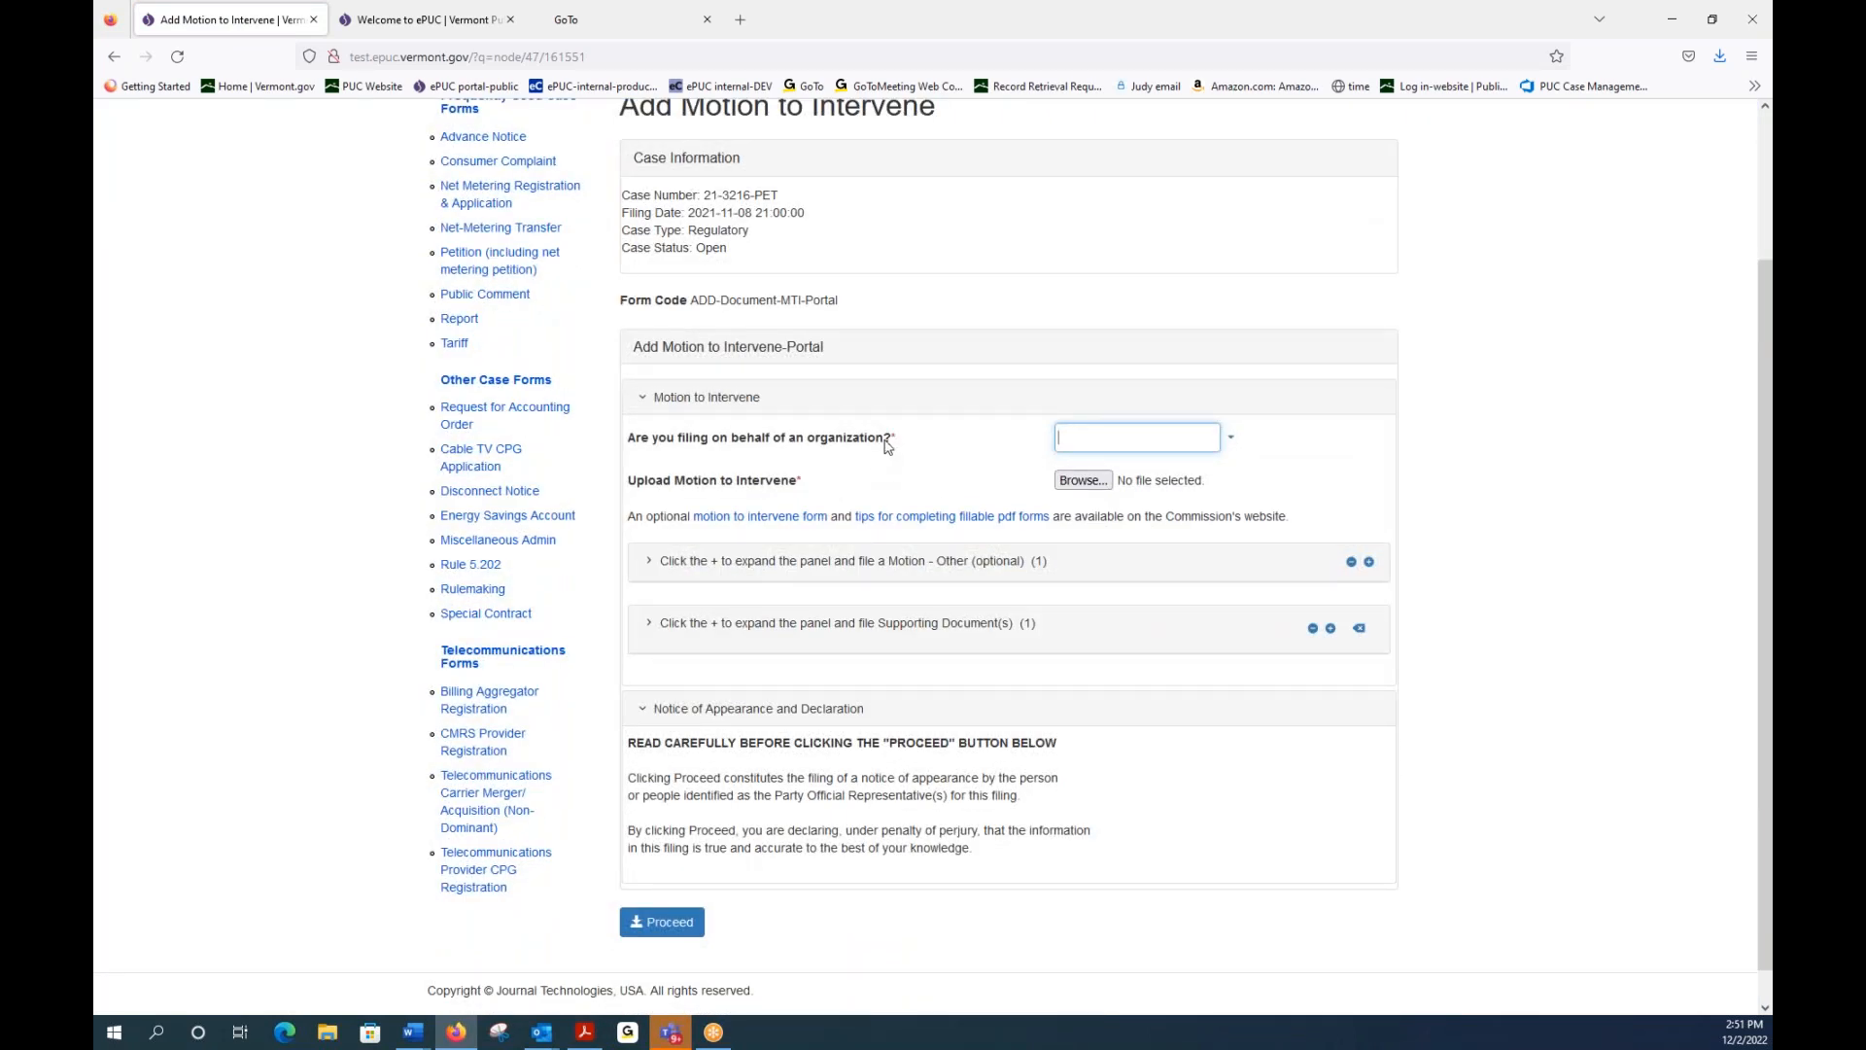
{"action": "left_click", "coordinate": [1232, 439]}
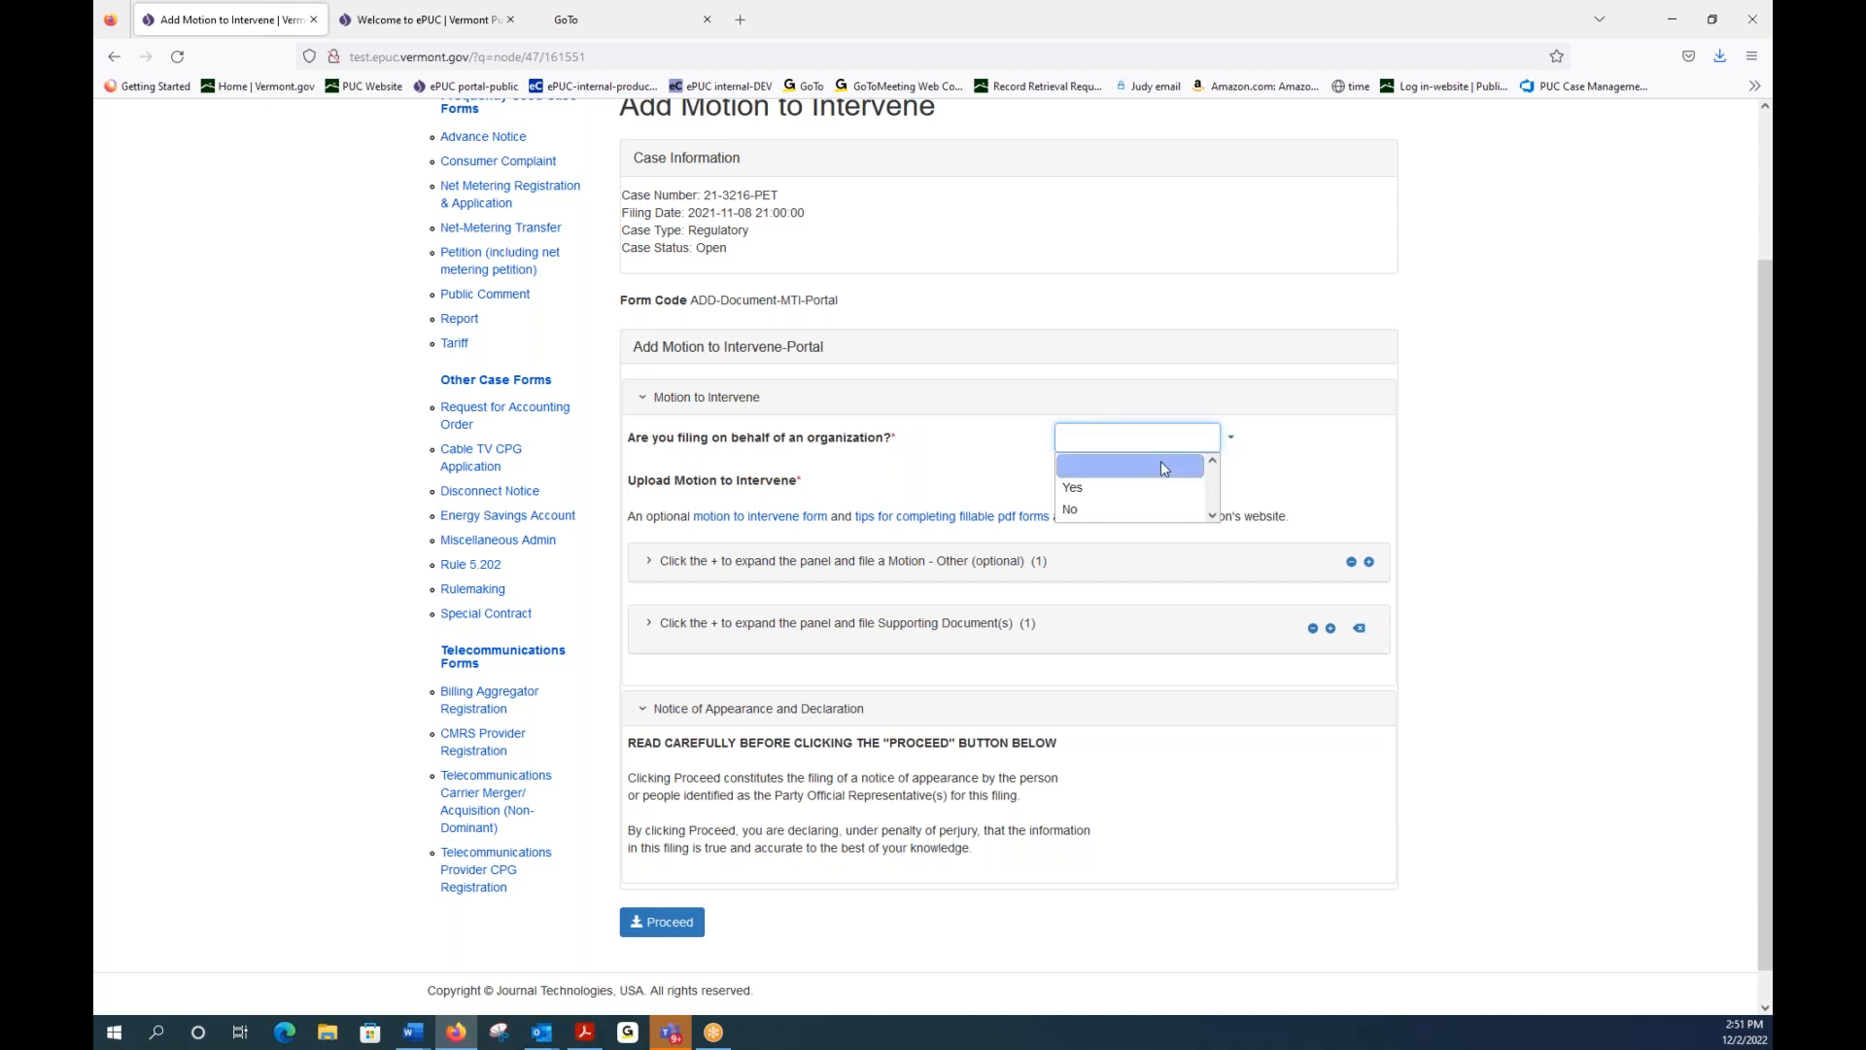
{"action": "left_click", "coordinate": [1092, 509]}
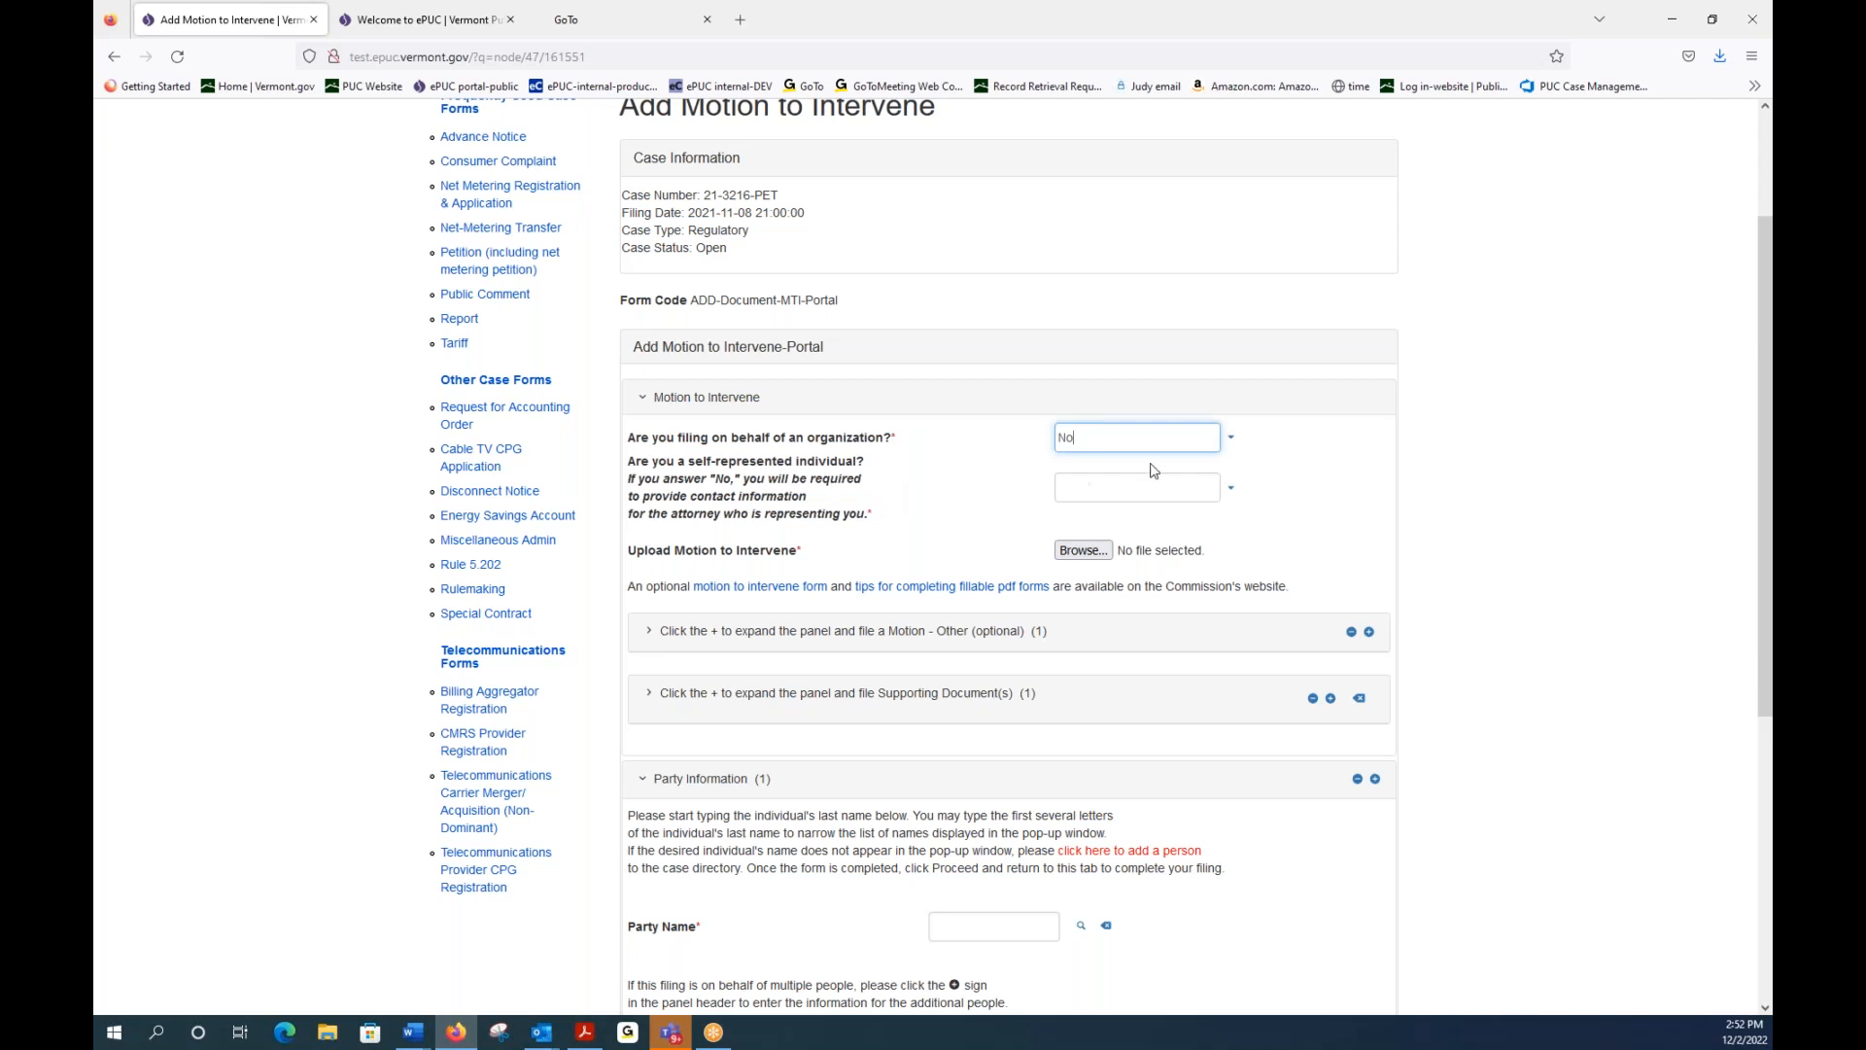
{"action": "left_click", "coordinate": [1228, 487]}
{"action": "left_click", "coordinate": [1172, 537]}
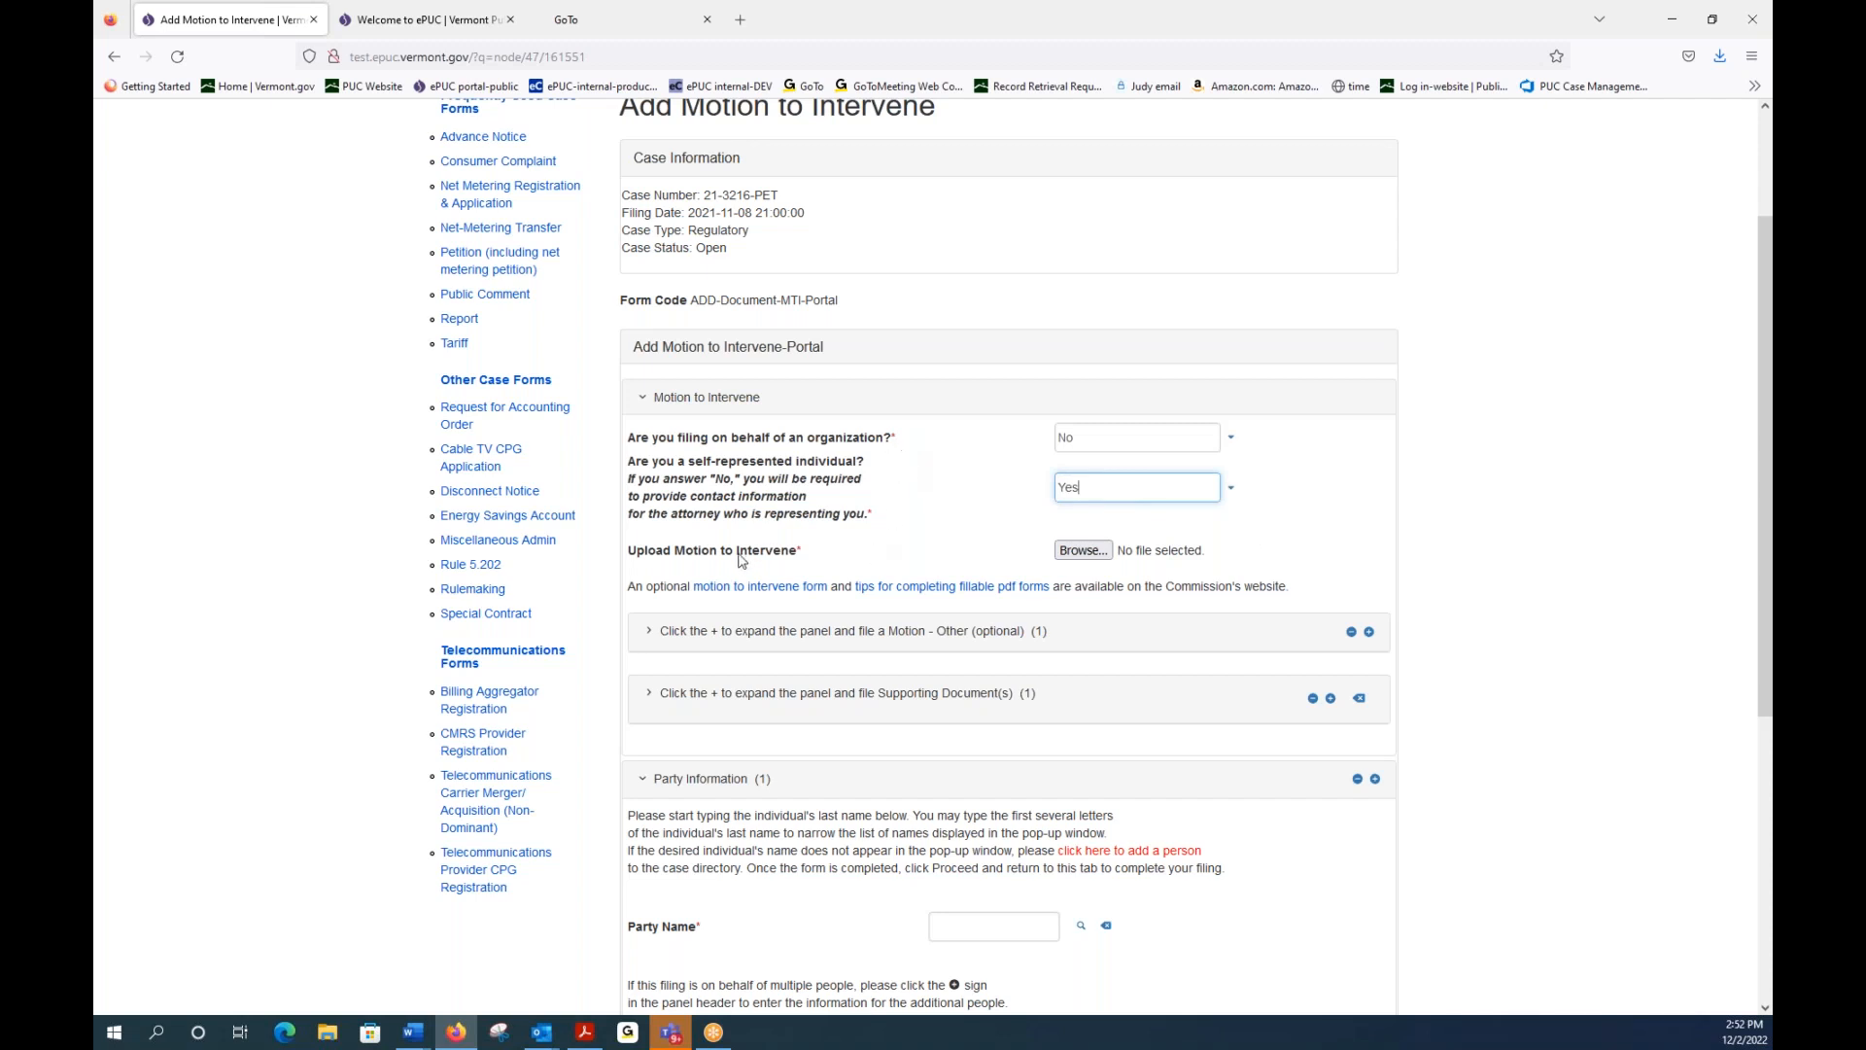
Step: Upload Document1.pdf as the motion to intervene
{"action": "left_click", "coordinate": [1091, 553]}
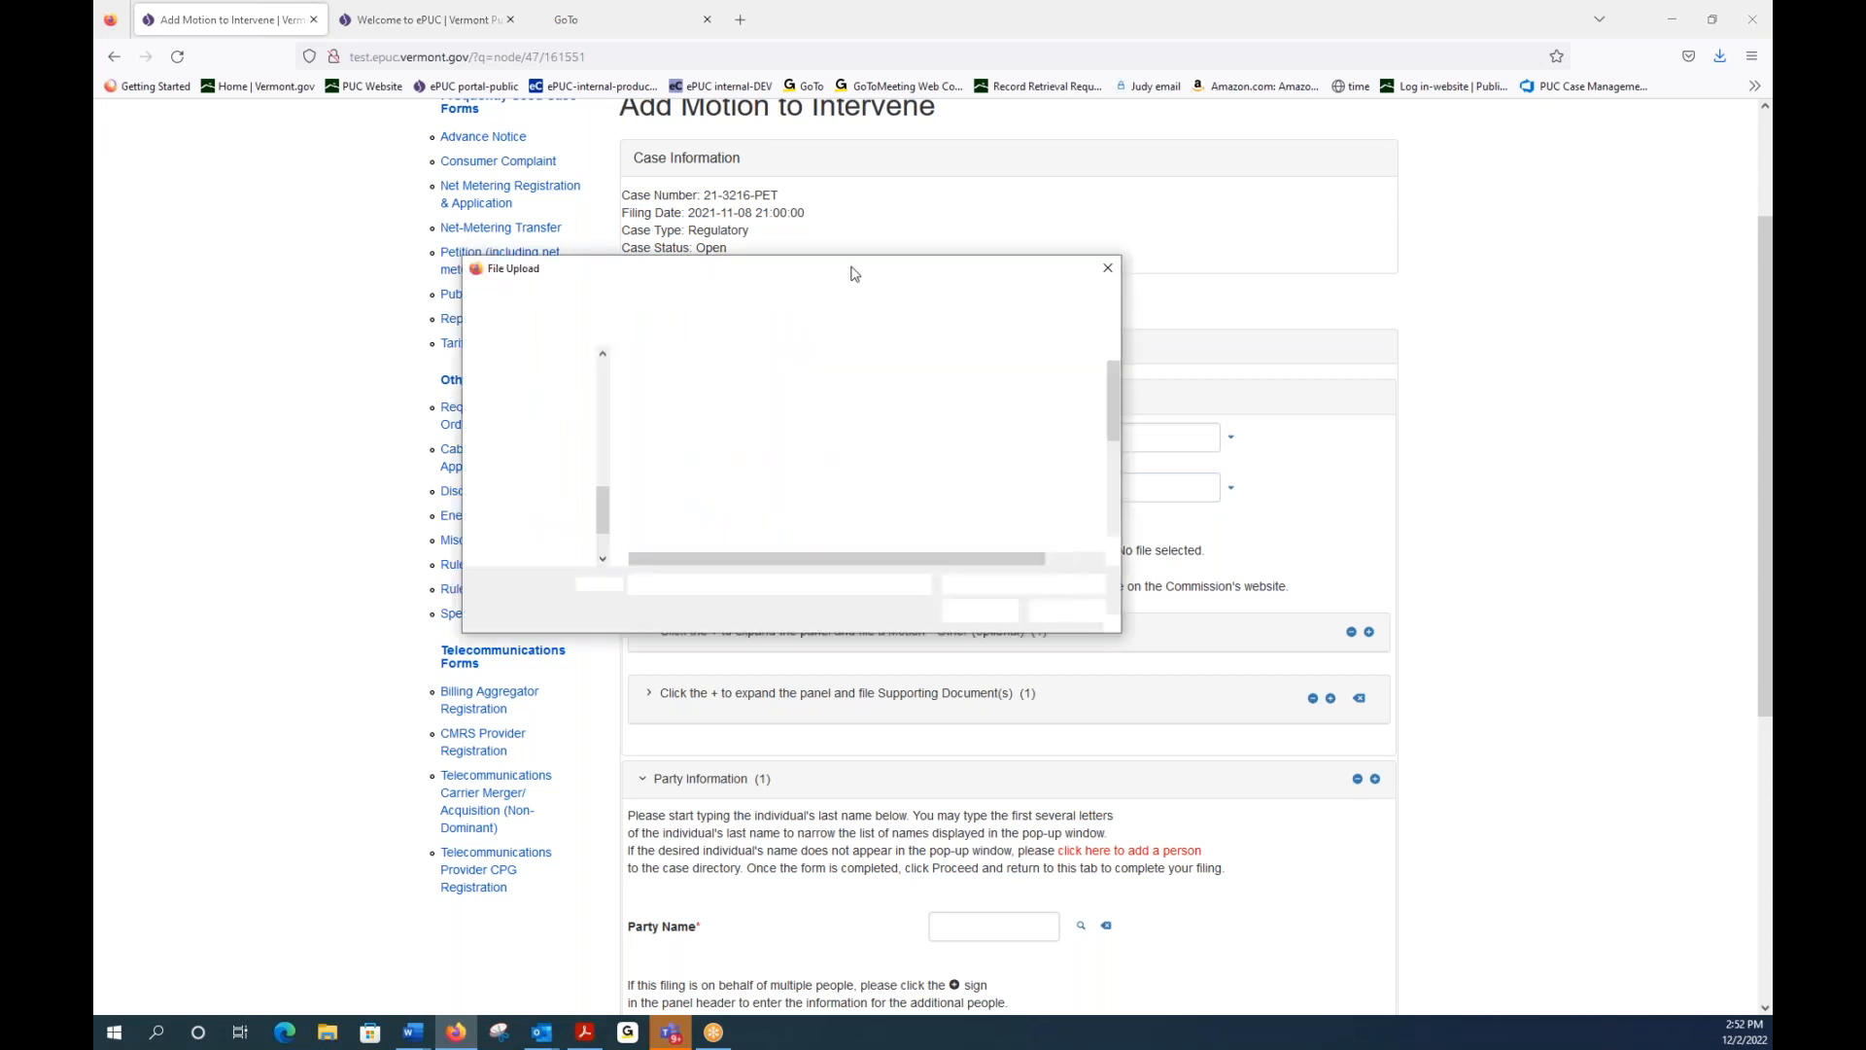
{"action": "left_click", "coordinate": [693, 404]}
{"action": "left_click", "coordinate": [975, 610]}
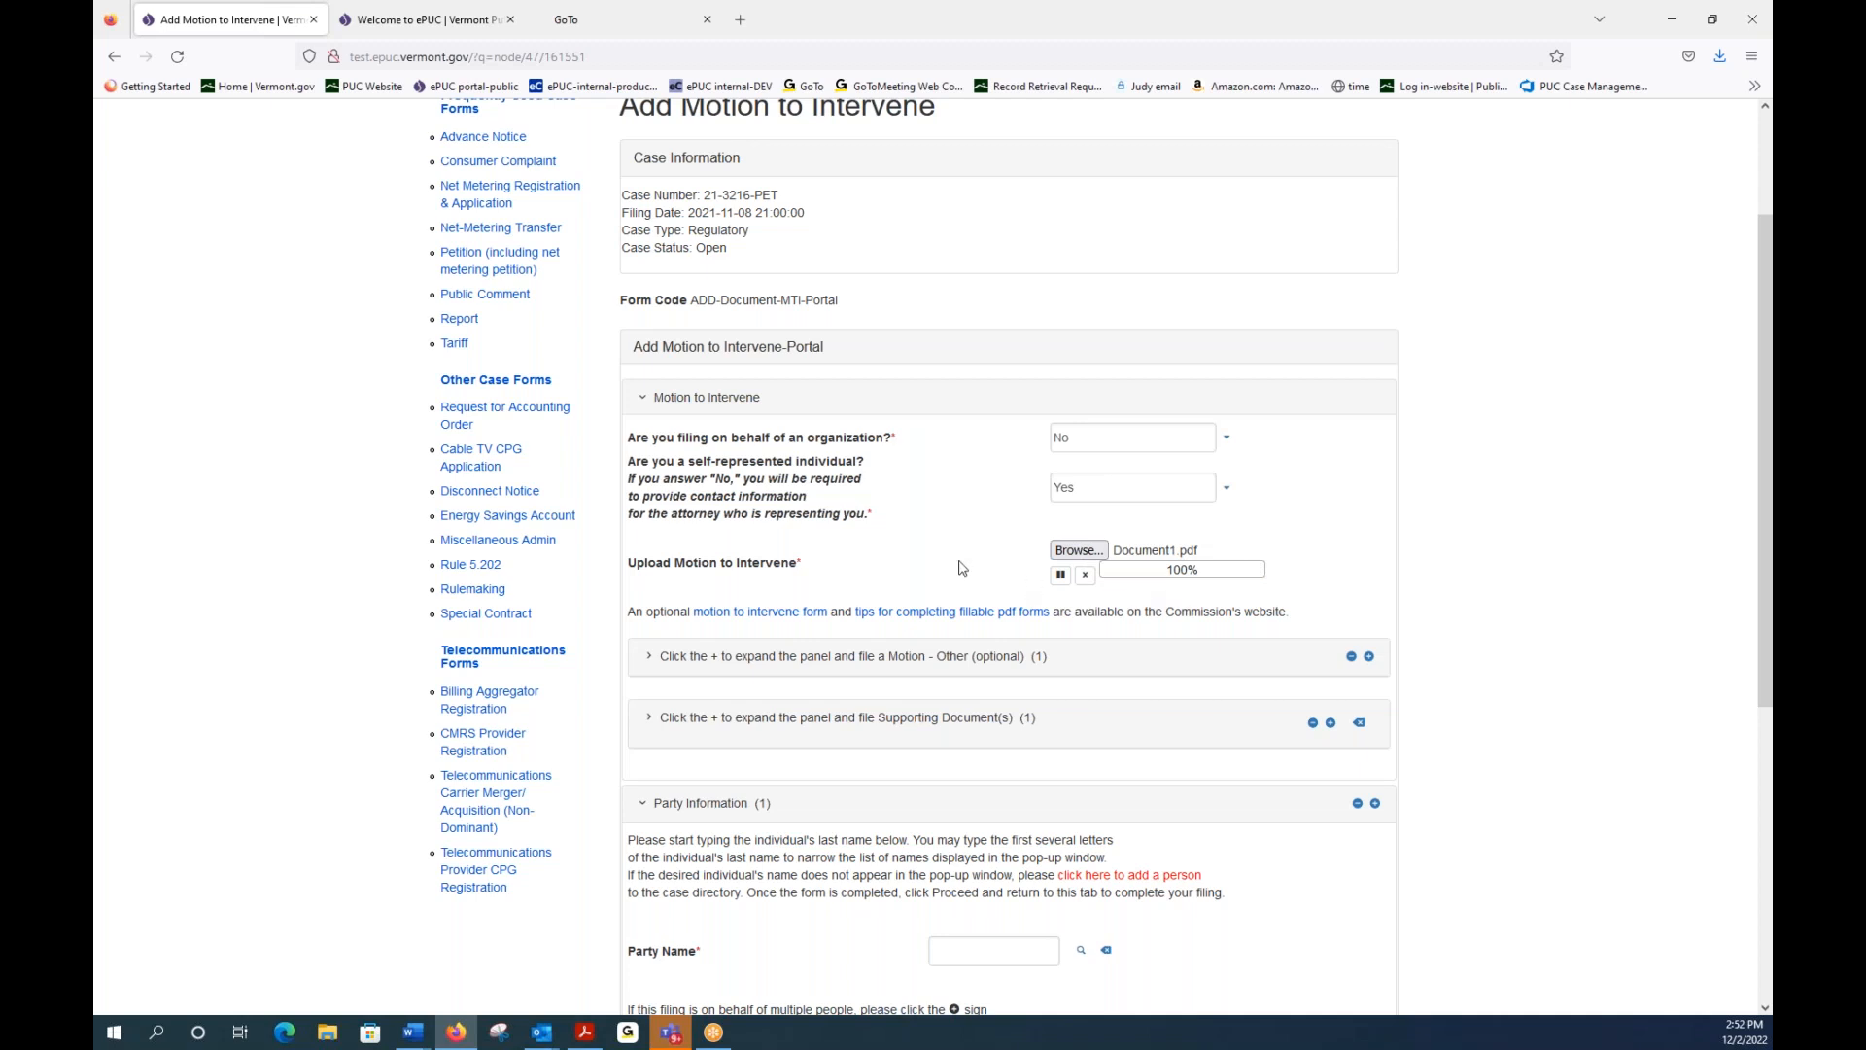
Step: Try to find the party by last name in the Party Name field, and clear the entry
{"action": "scroll", "coordinate": [976, 523], "scroll_direction": "down", "scroll_amount": 2}
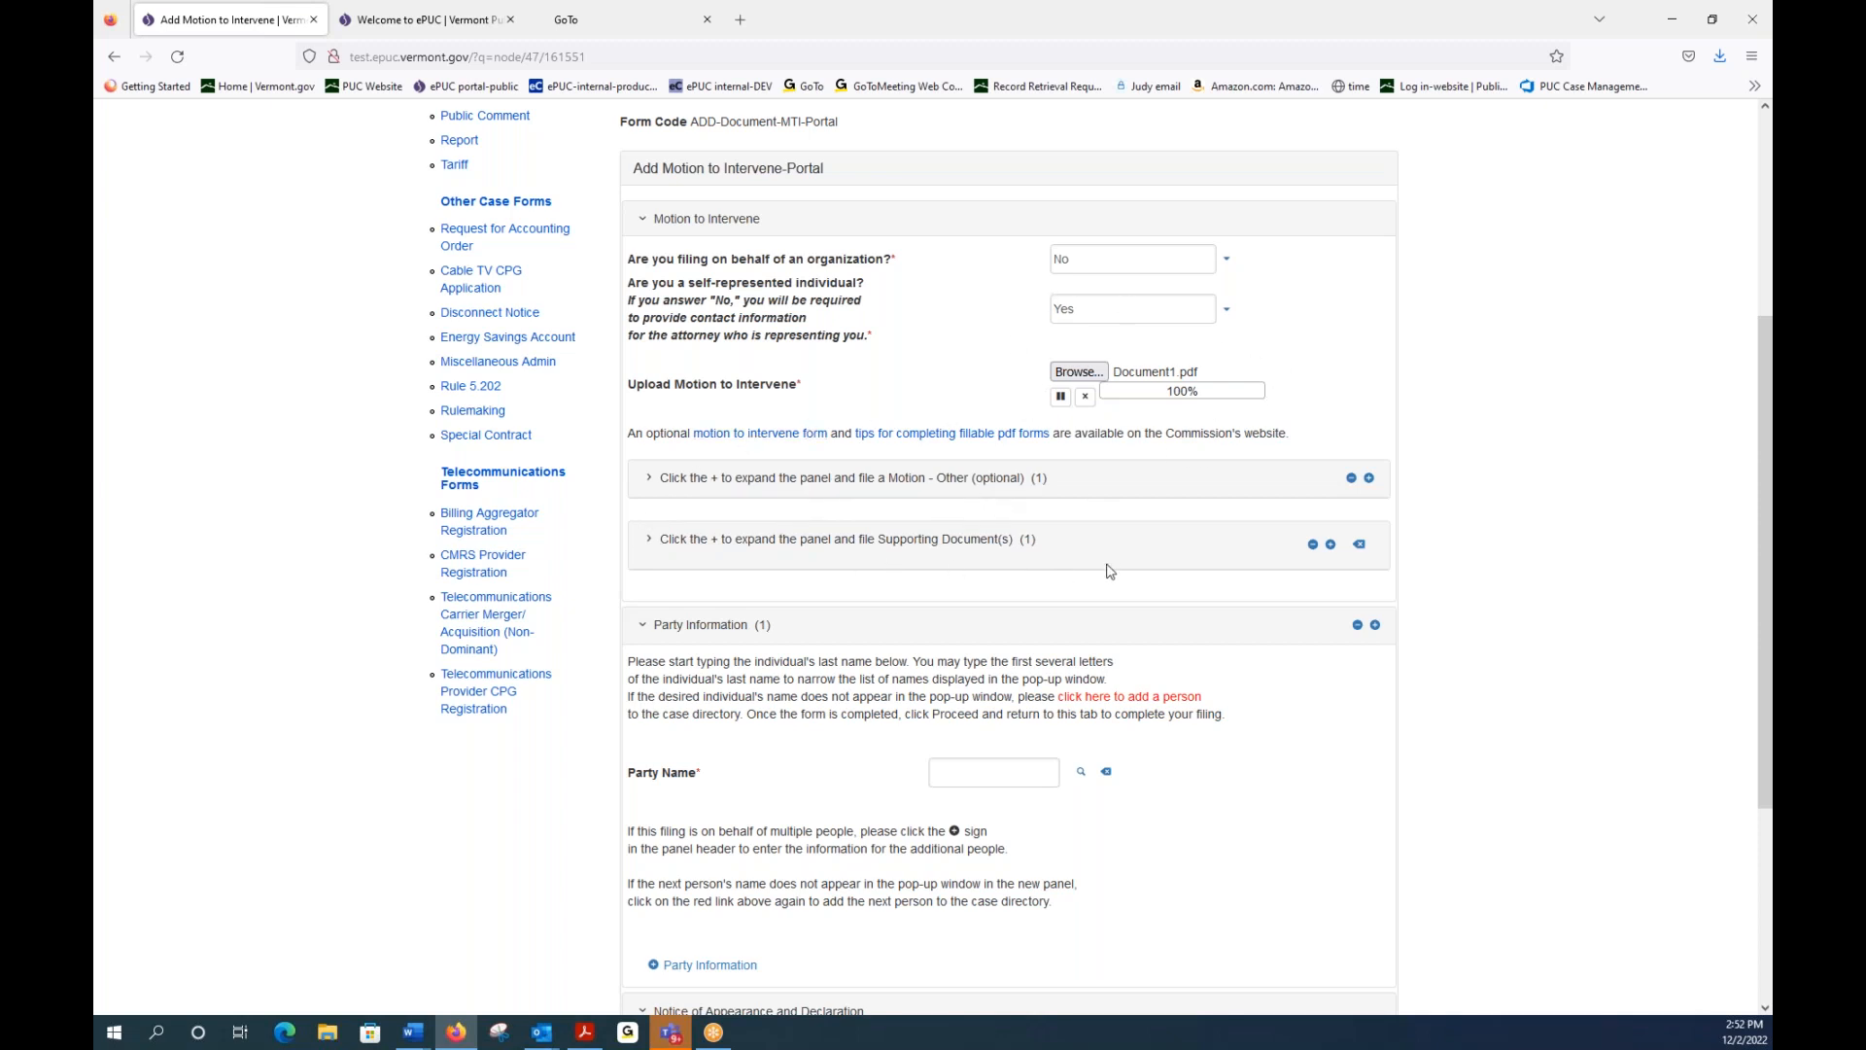
{"action": "scroll", "coordinate": [1087, 559], "scroll_direction": "down", "scroll_amount": 1}
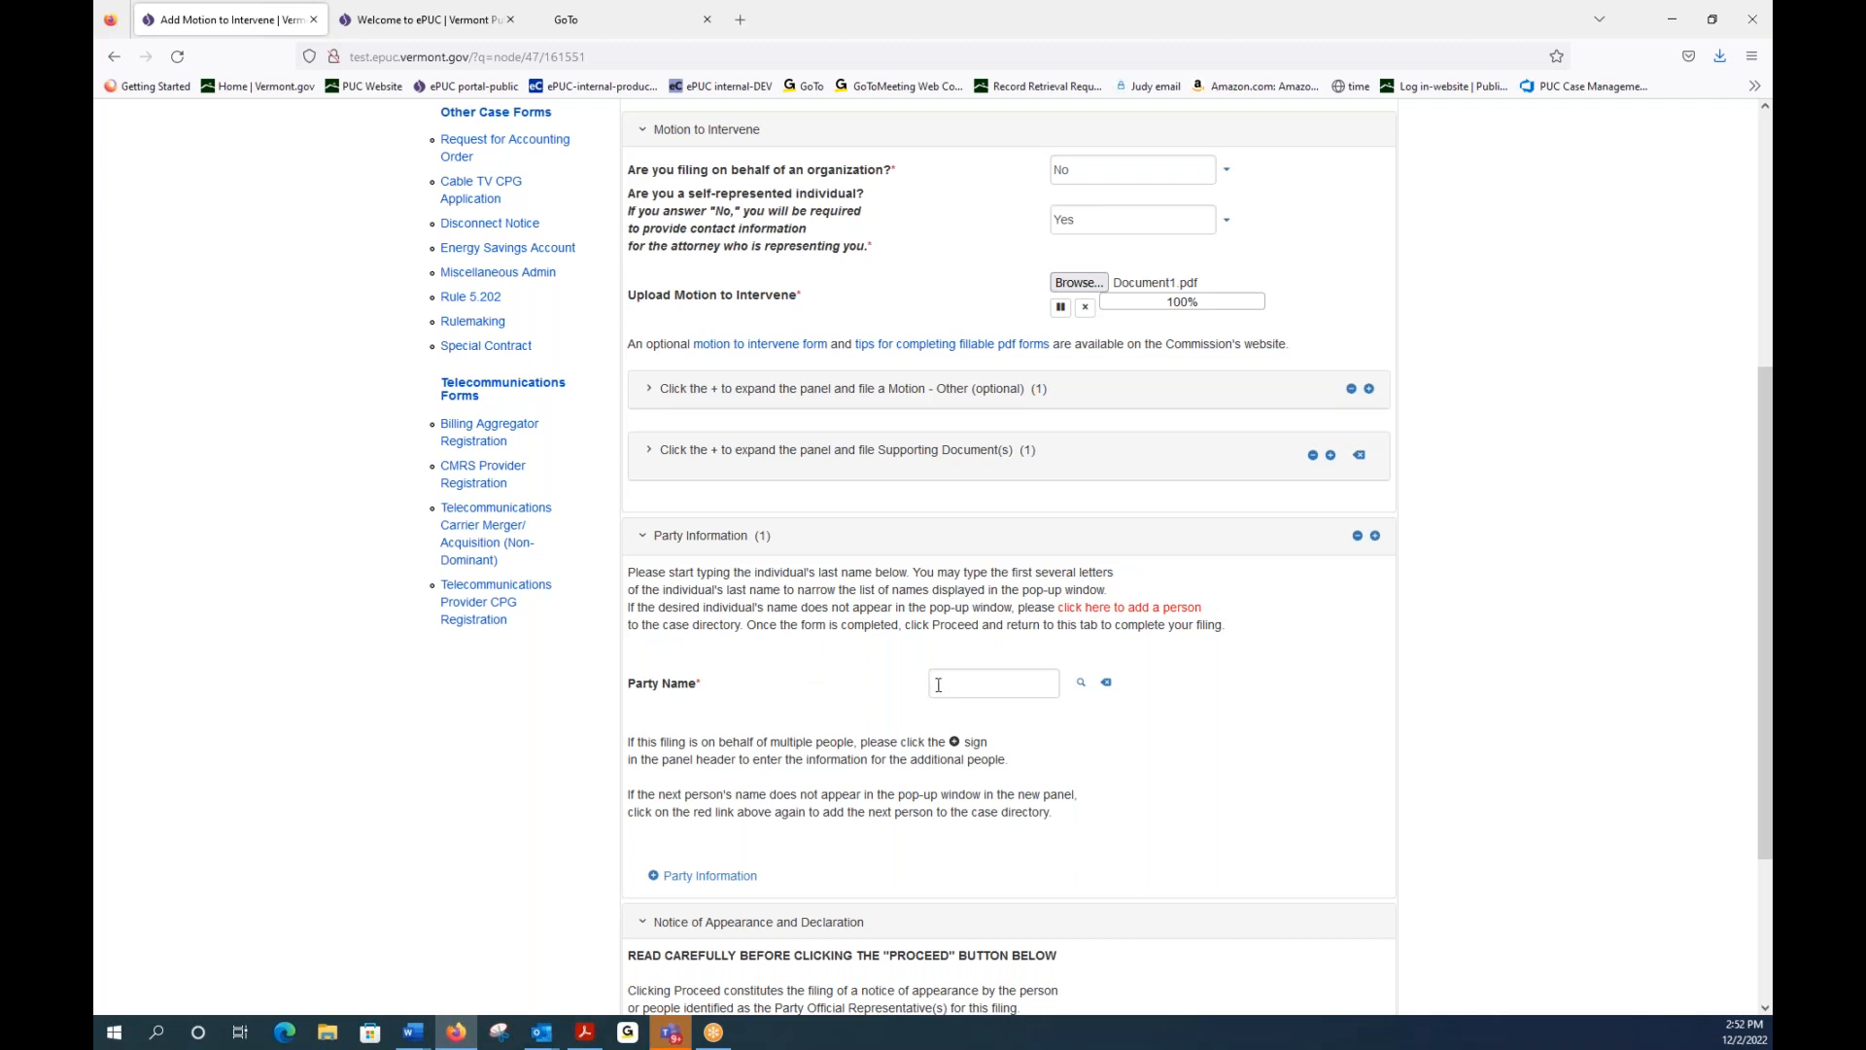
{"action": "left_click", "coordinate": [938, 684]}
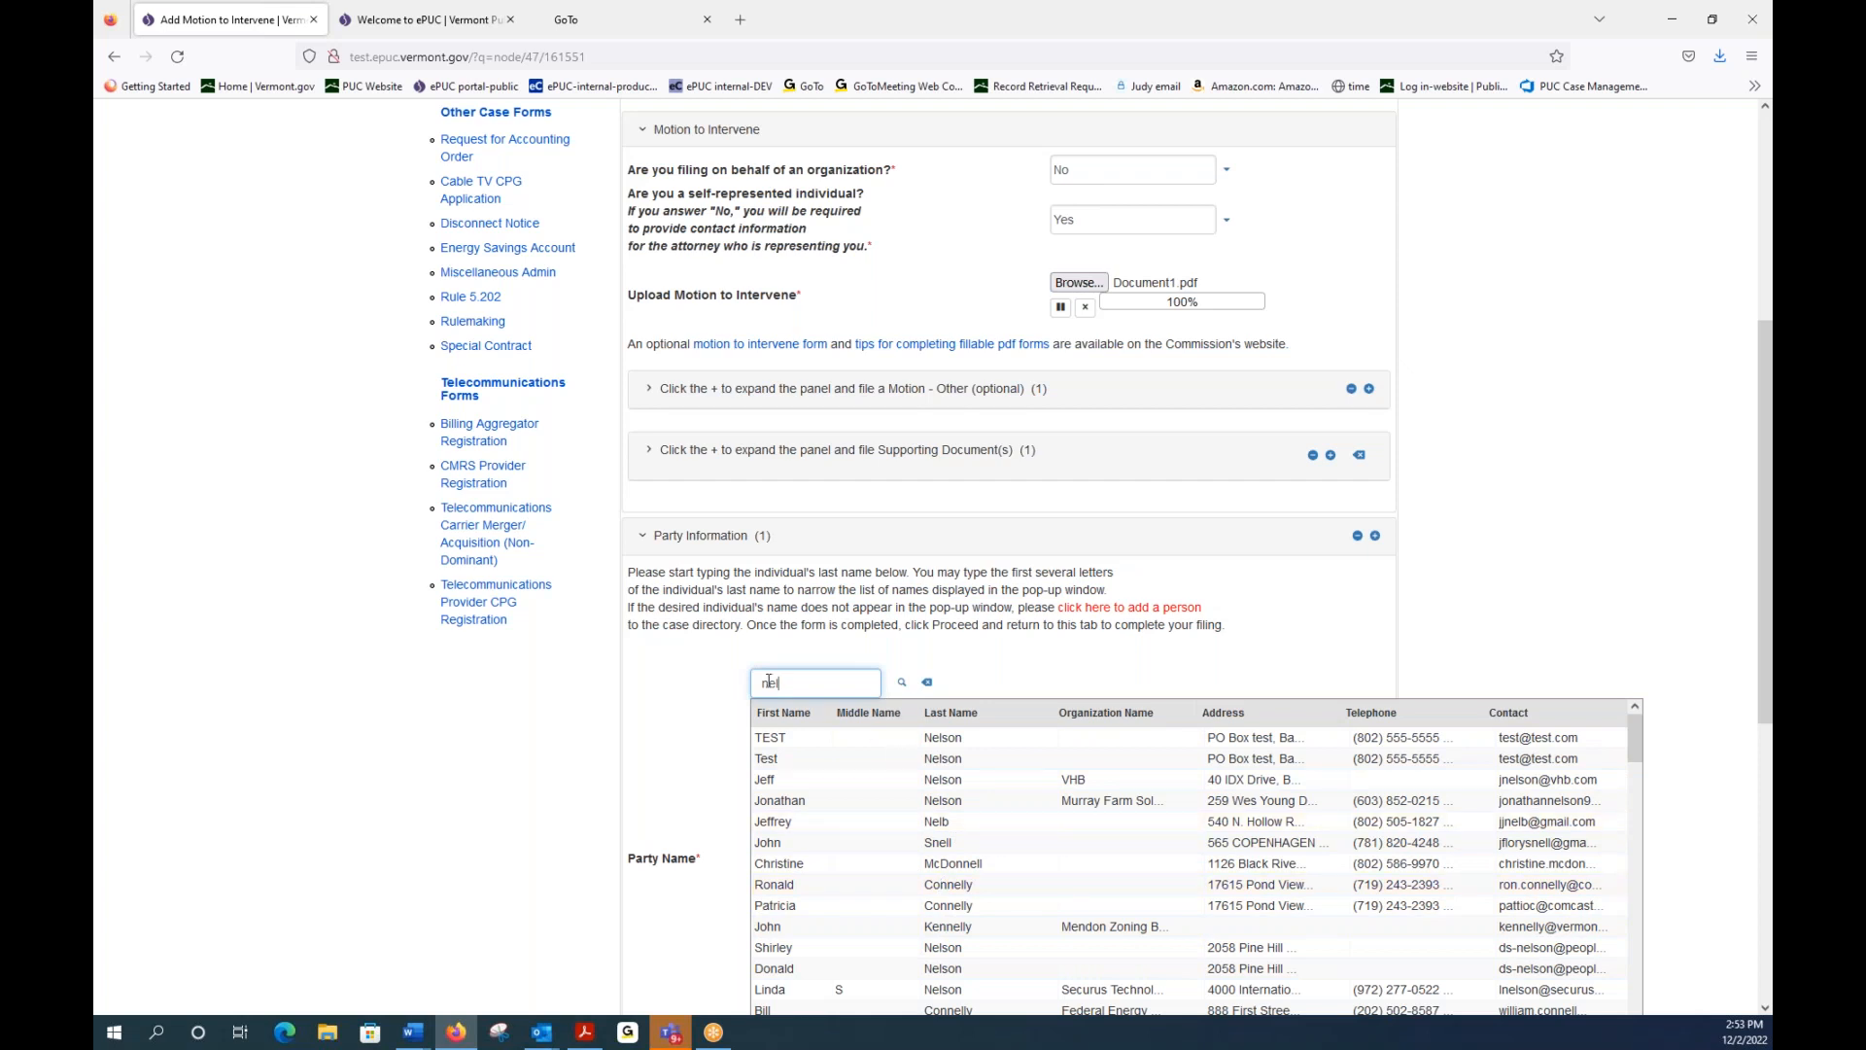
{"action": "left_click_drag", "start_coordinate": [786, 686], "coordinate": [740, 682]}
{"action": "key", "text": "BackSpace"}
{"action": "left_click", "coordinate": [1029, 669]}
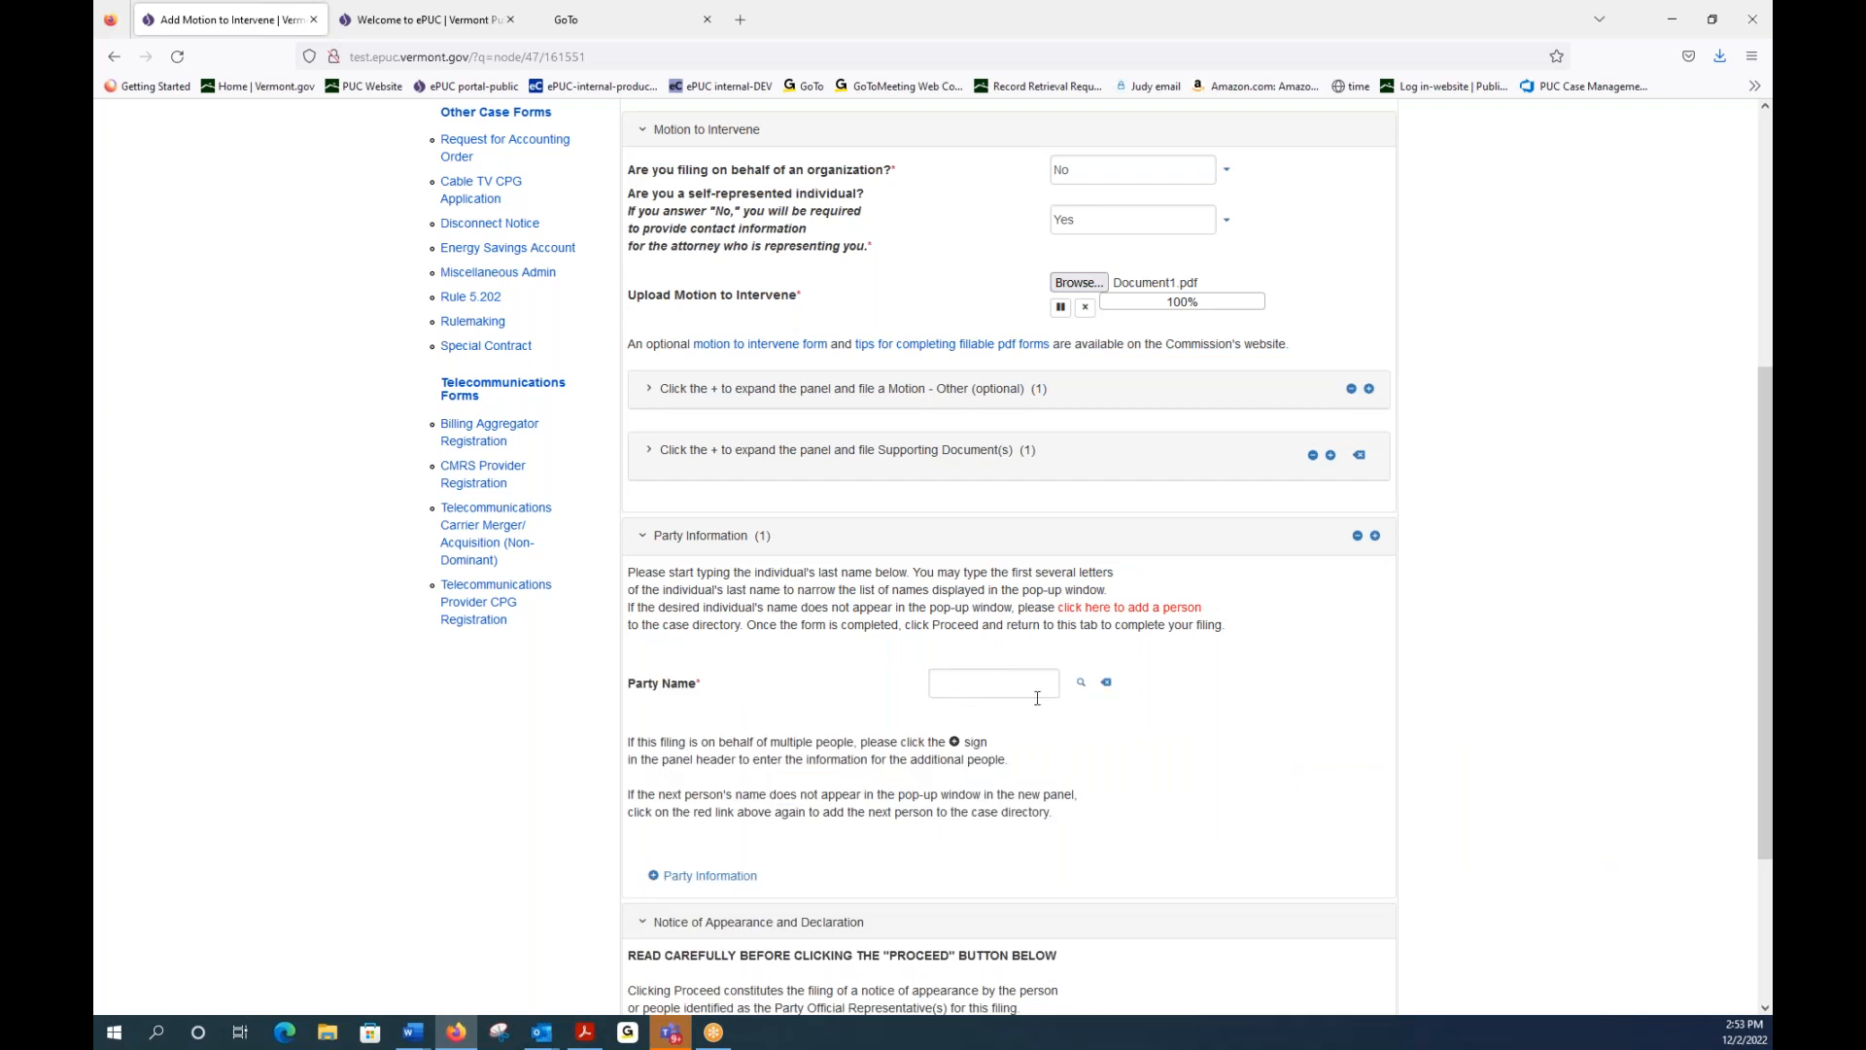
Step: Open the form for adding a person to the case directory and enter the person's last name, first name and primary email
{"action": "left_click", "coordinate": [1093, 608]}
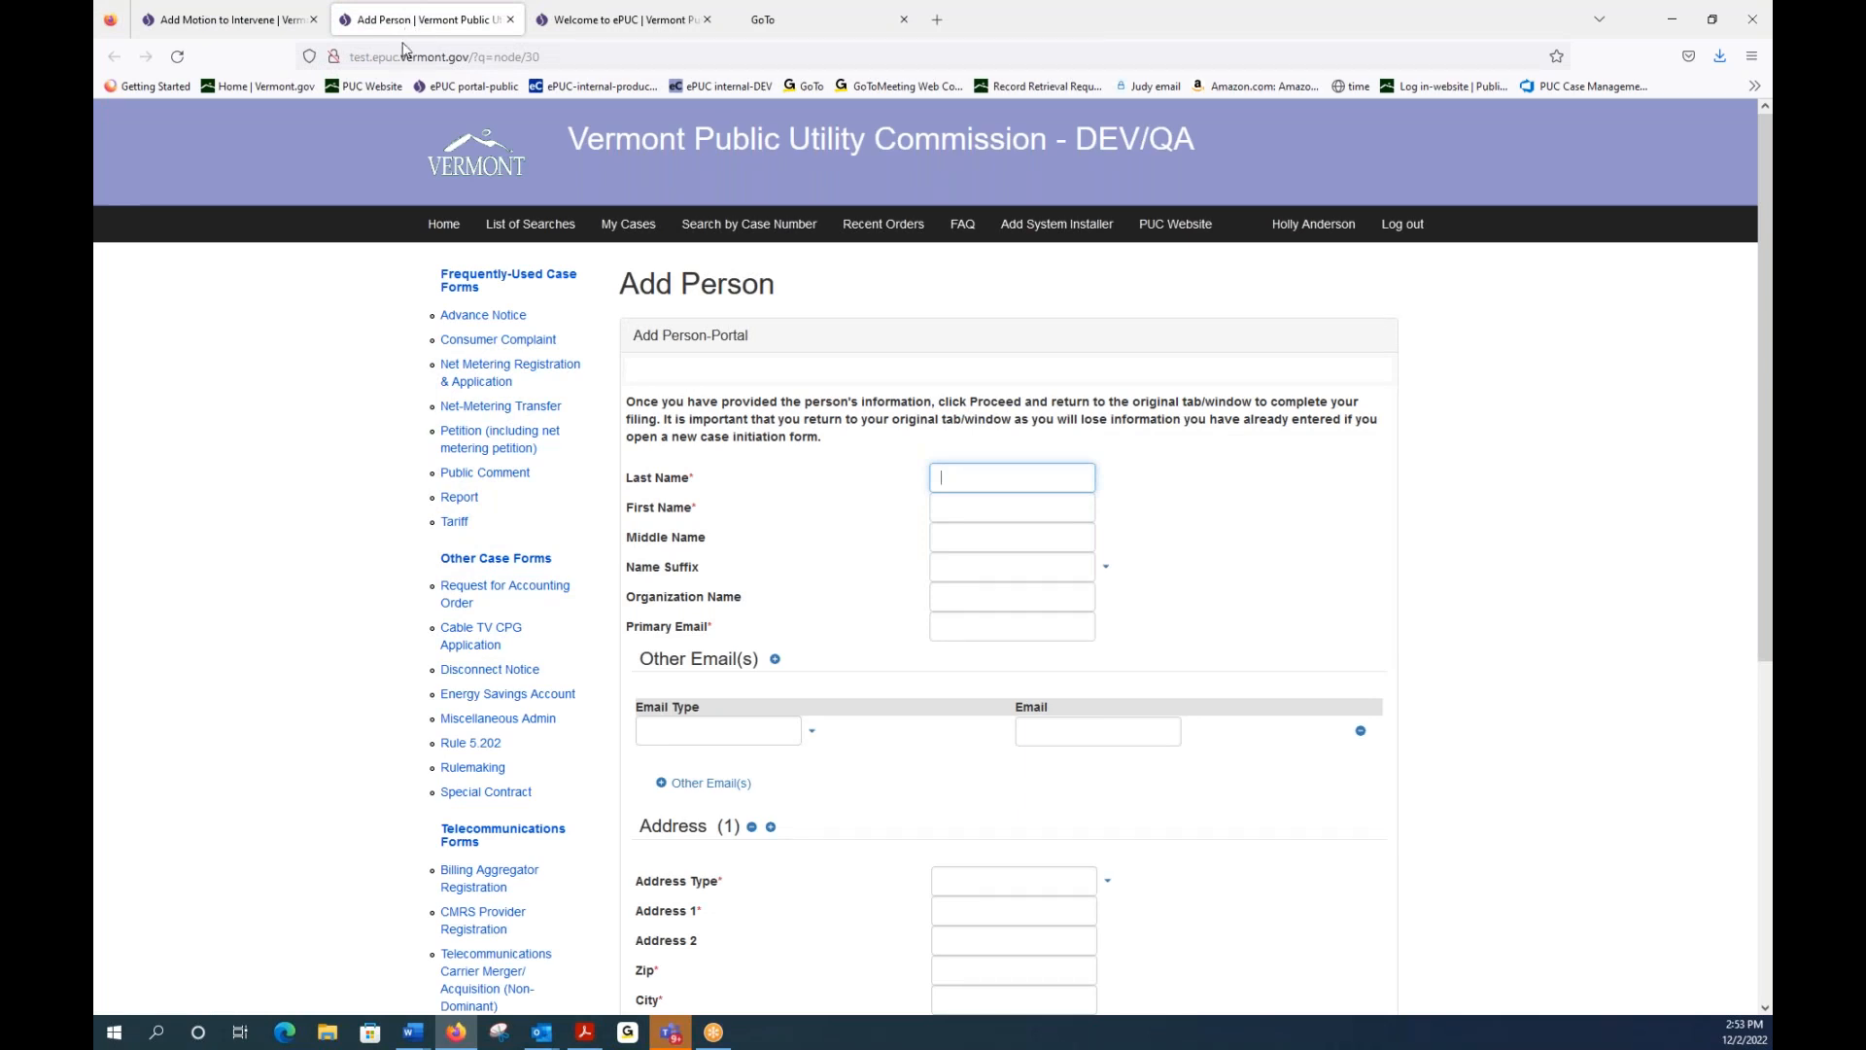
{"action": "left_click", "coordinate": [975, 481]}
{"action": "type", "text": "Raymond"}
{"action": "left_click", "coordinate": [981, 504]}
{"action": "type", "text": "Raymond"}
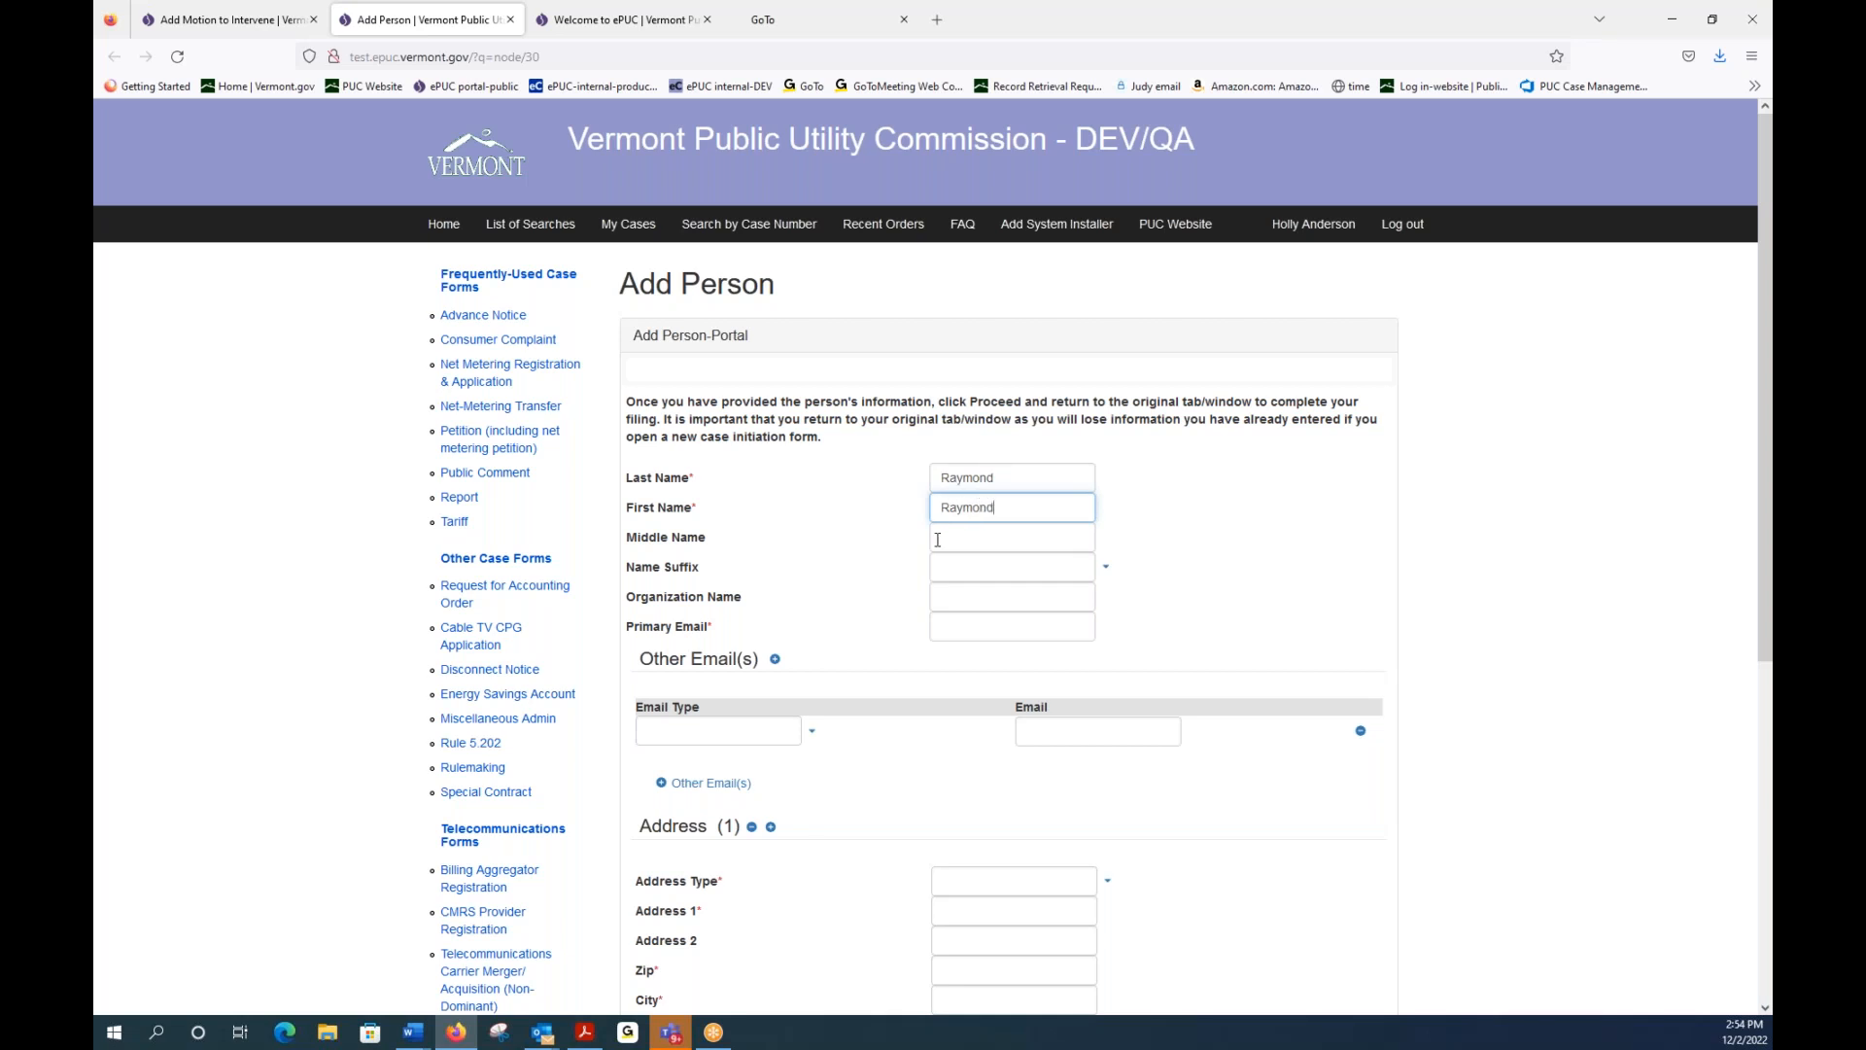
{"action": "left_click", "coordinate": [952, 628]}
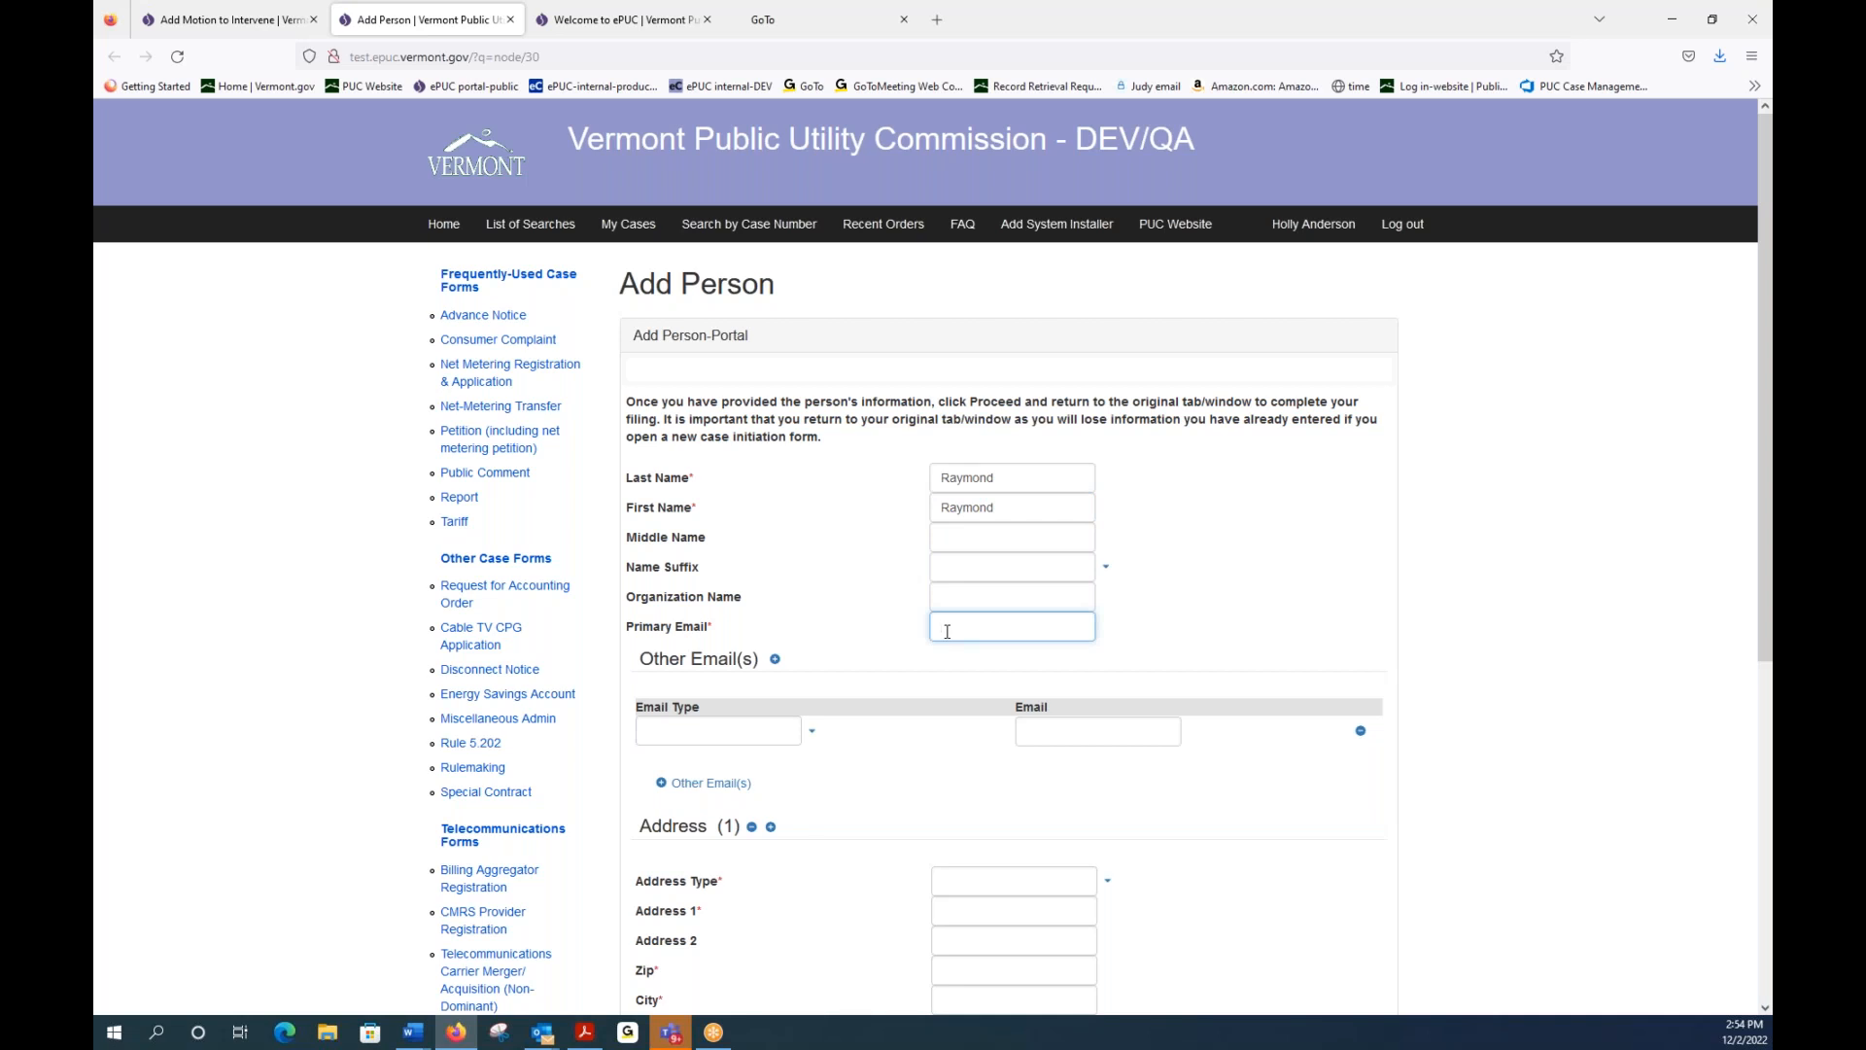
{"action": "type", "text": "test"}
{"action": "left_click", "coordinate": [957, 651]}
Step: Set the person's address type to Mailing and fill in the first address line and zip code
{"action": "scroll", "coordinate": [961, 659], "scroll_direction": "down", "scroll_amount": 5}
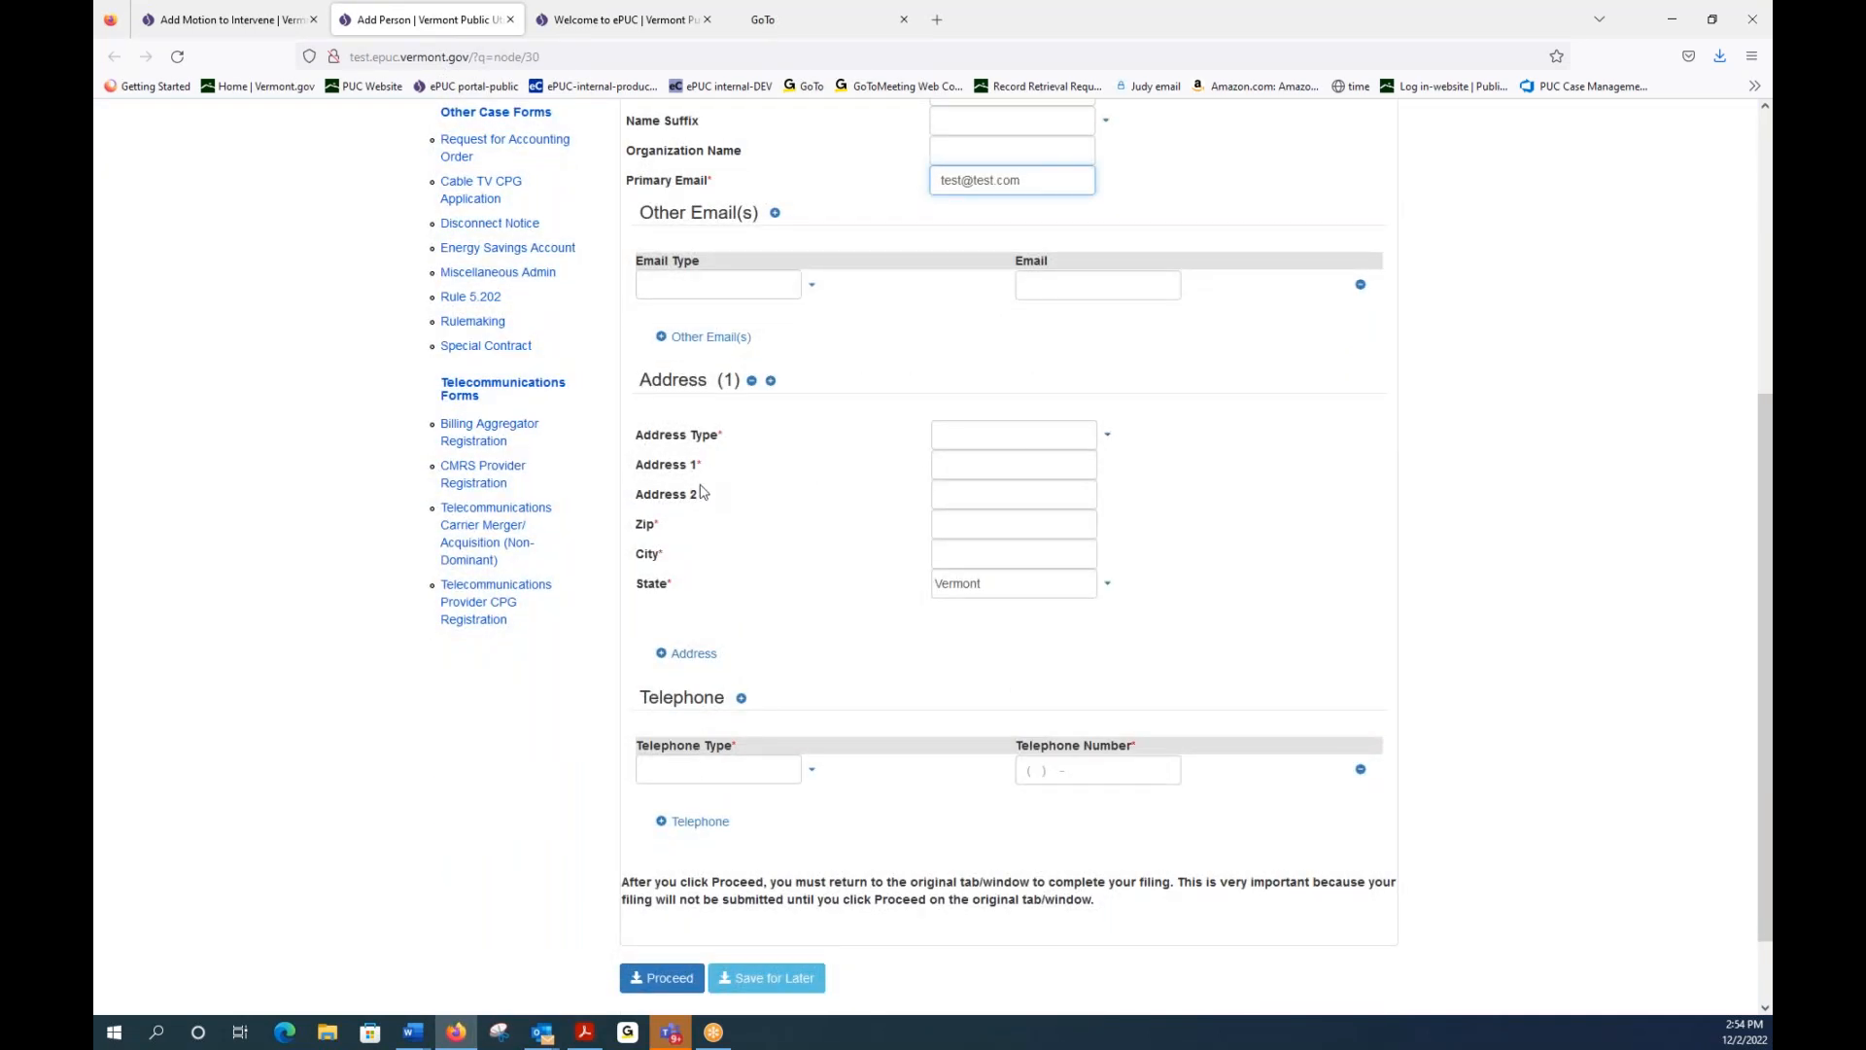
{"action": "left_click", "coordinate": [1107, 439]}
{"action": "left_click", "coordinate": [999, 486]}
{"action": "left_click", "coordinate": [1018, 464]}
{"action": "type", "text": "po"}
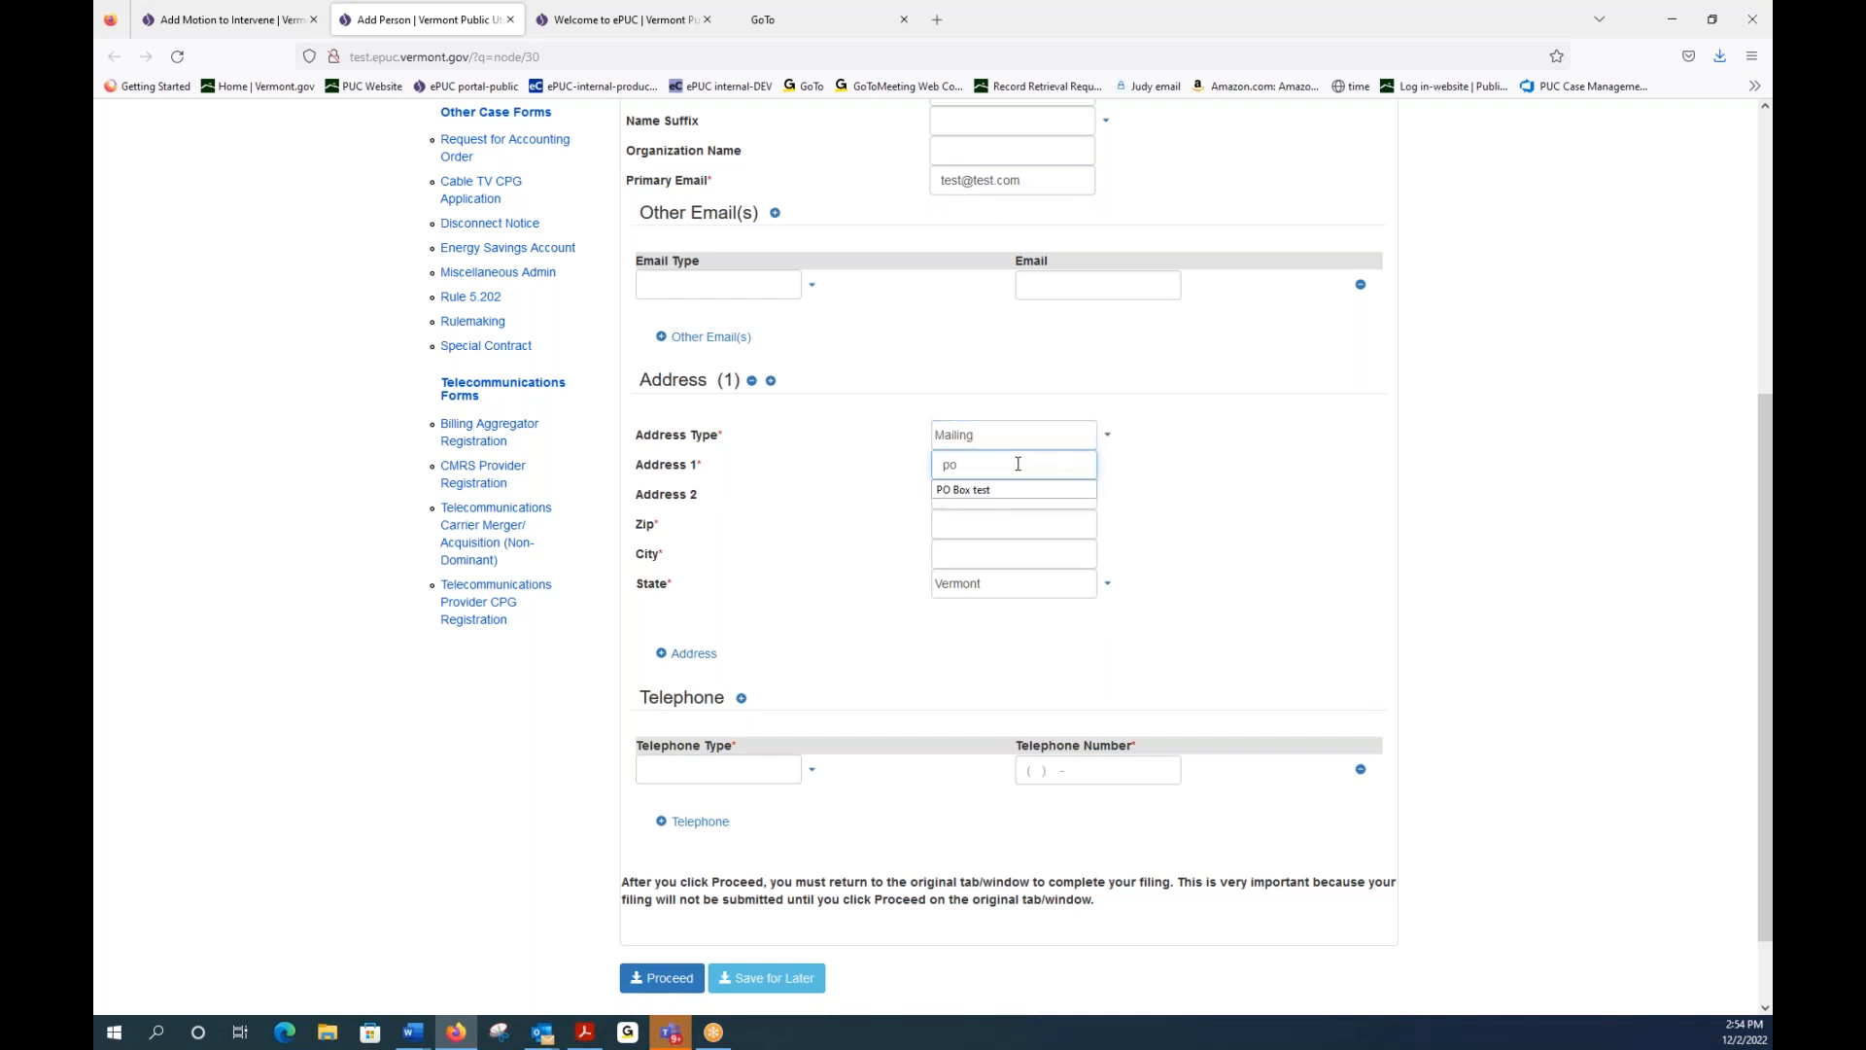
{"action": "left_click", "coordinate": [970, 490]}
{"action": "left_click", "coordinate": [974, 517]}
{"action": "type", "text": "05641"}
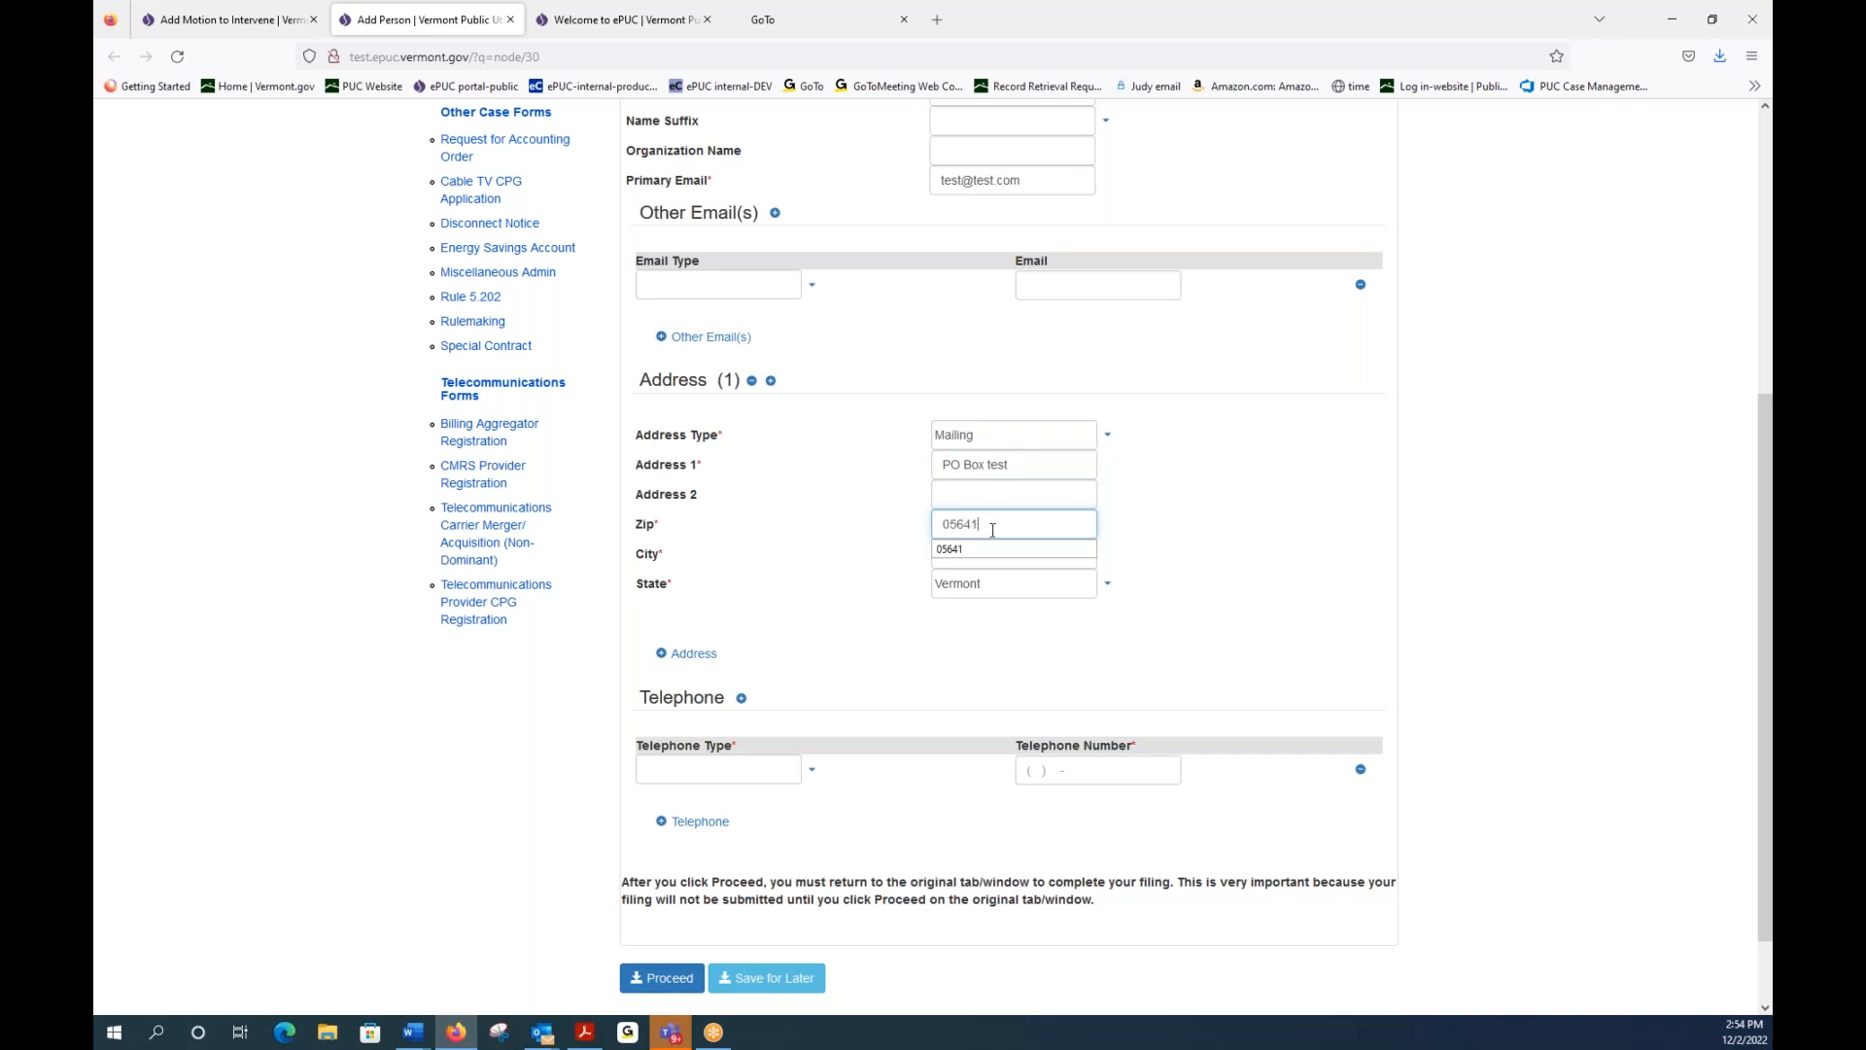
{"action": "left_click", "coordinate": [1193, 563]}
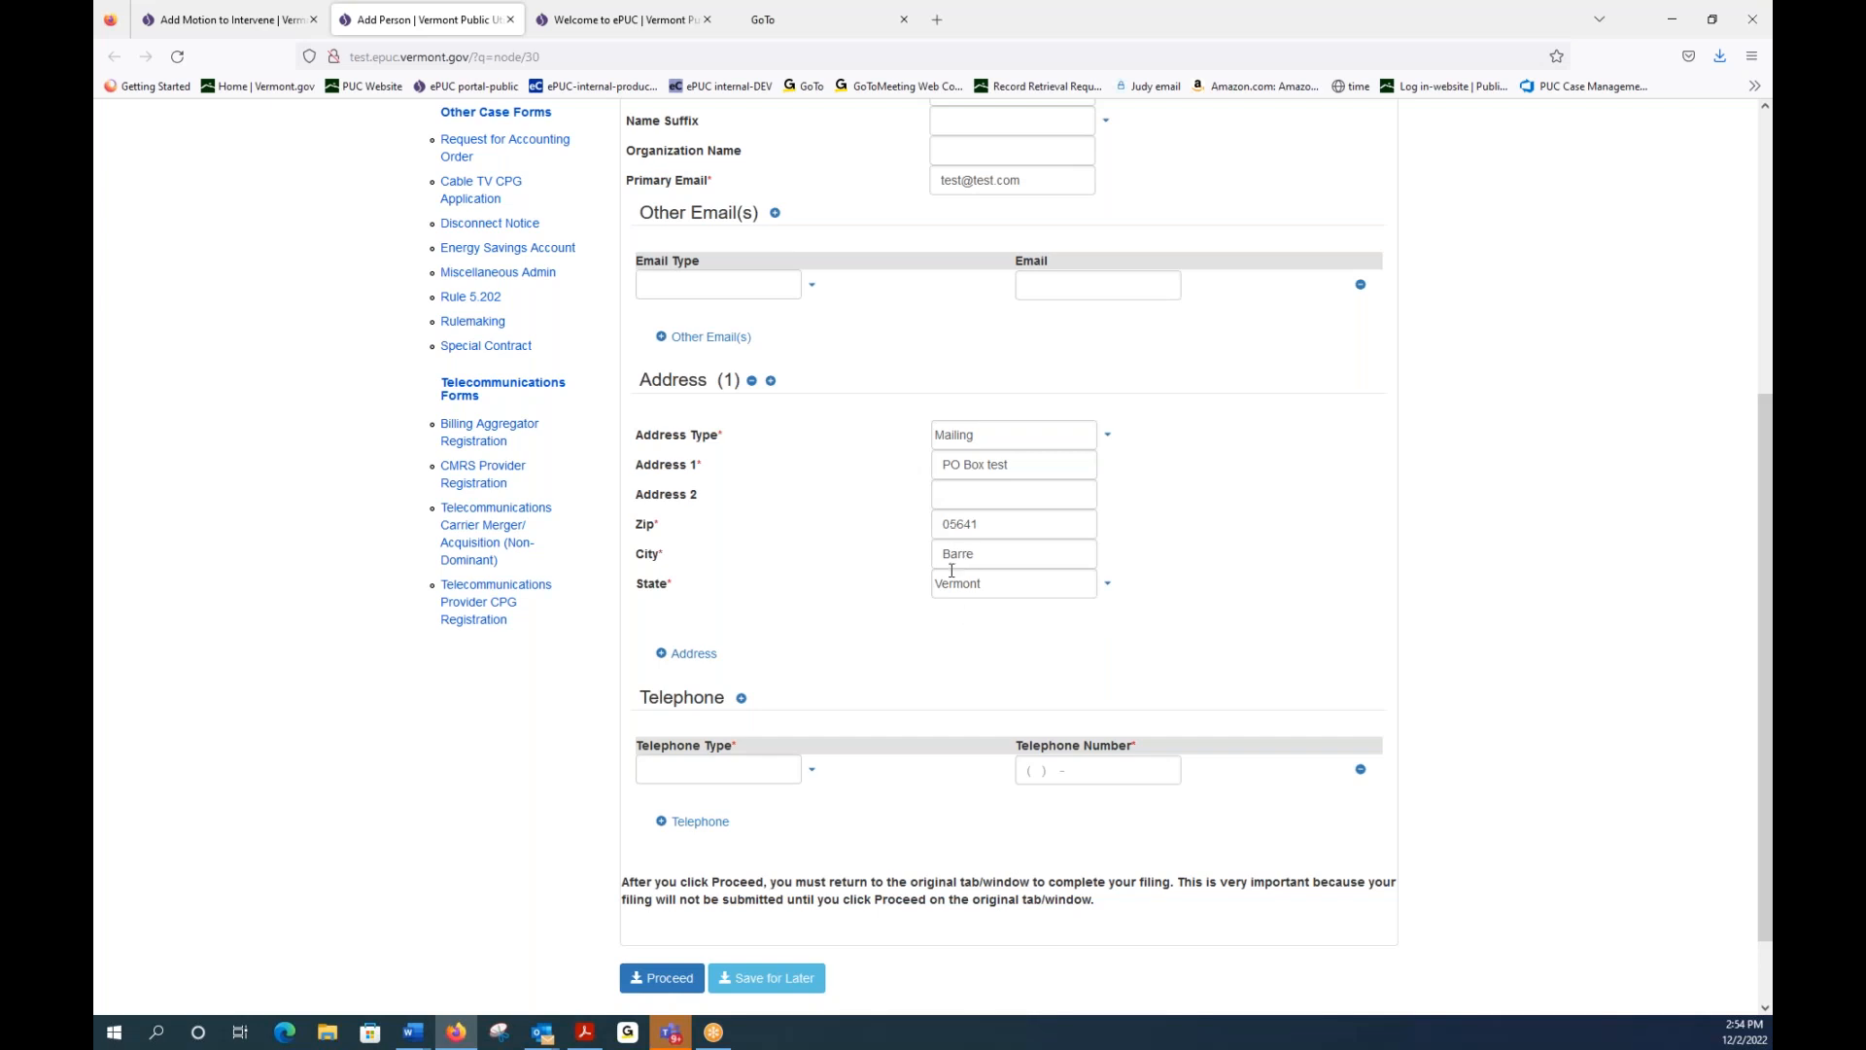
Step: Set the telephone type to Mobile, enter the person's telephone number and submit the new person
{"action": "left_click", "coordinate": [815, 776]}
{"action": "left_click", "coordinate": [661, 862]}
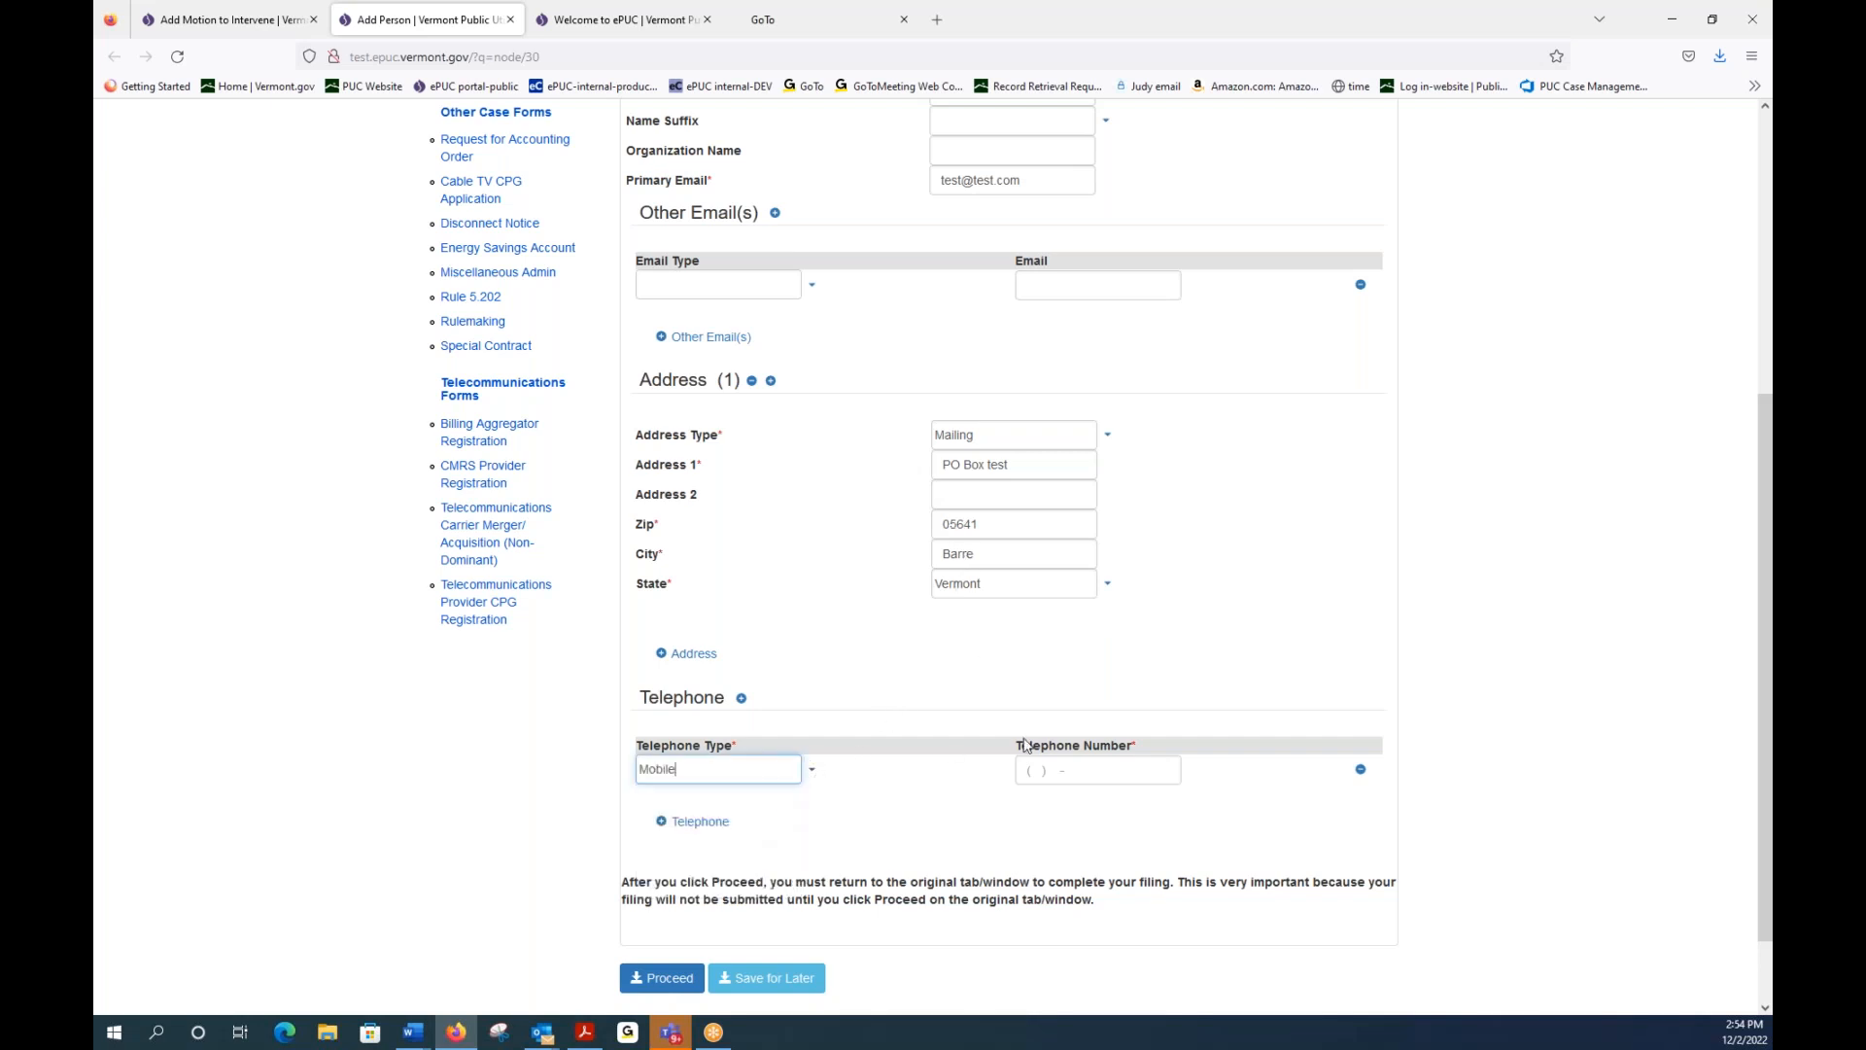
{"action": "left_click", "coordinate": [1039, 772]}
{"action": "type", "text": "80"}
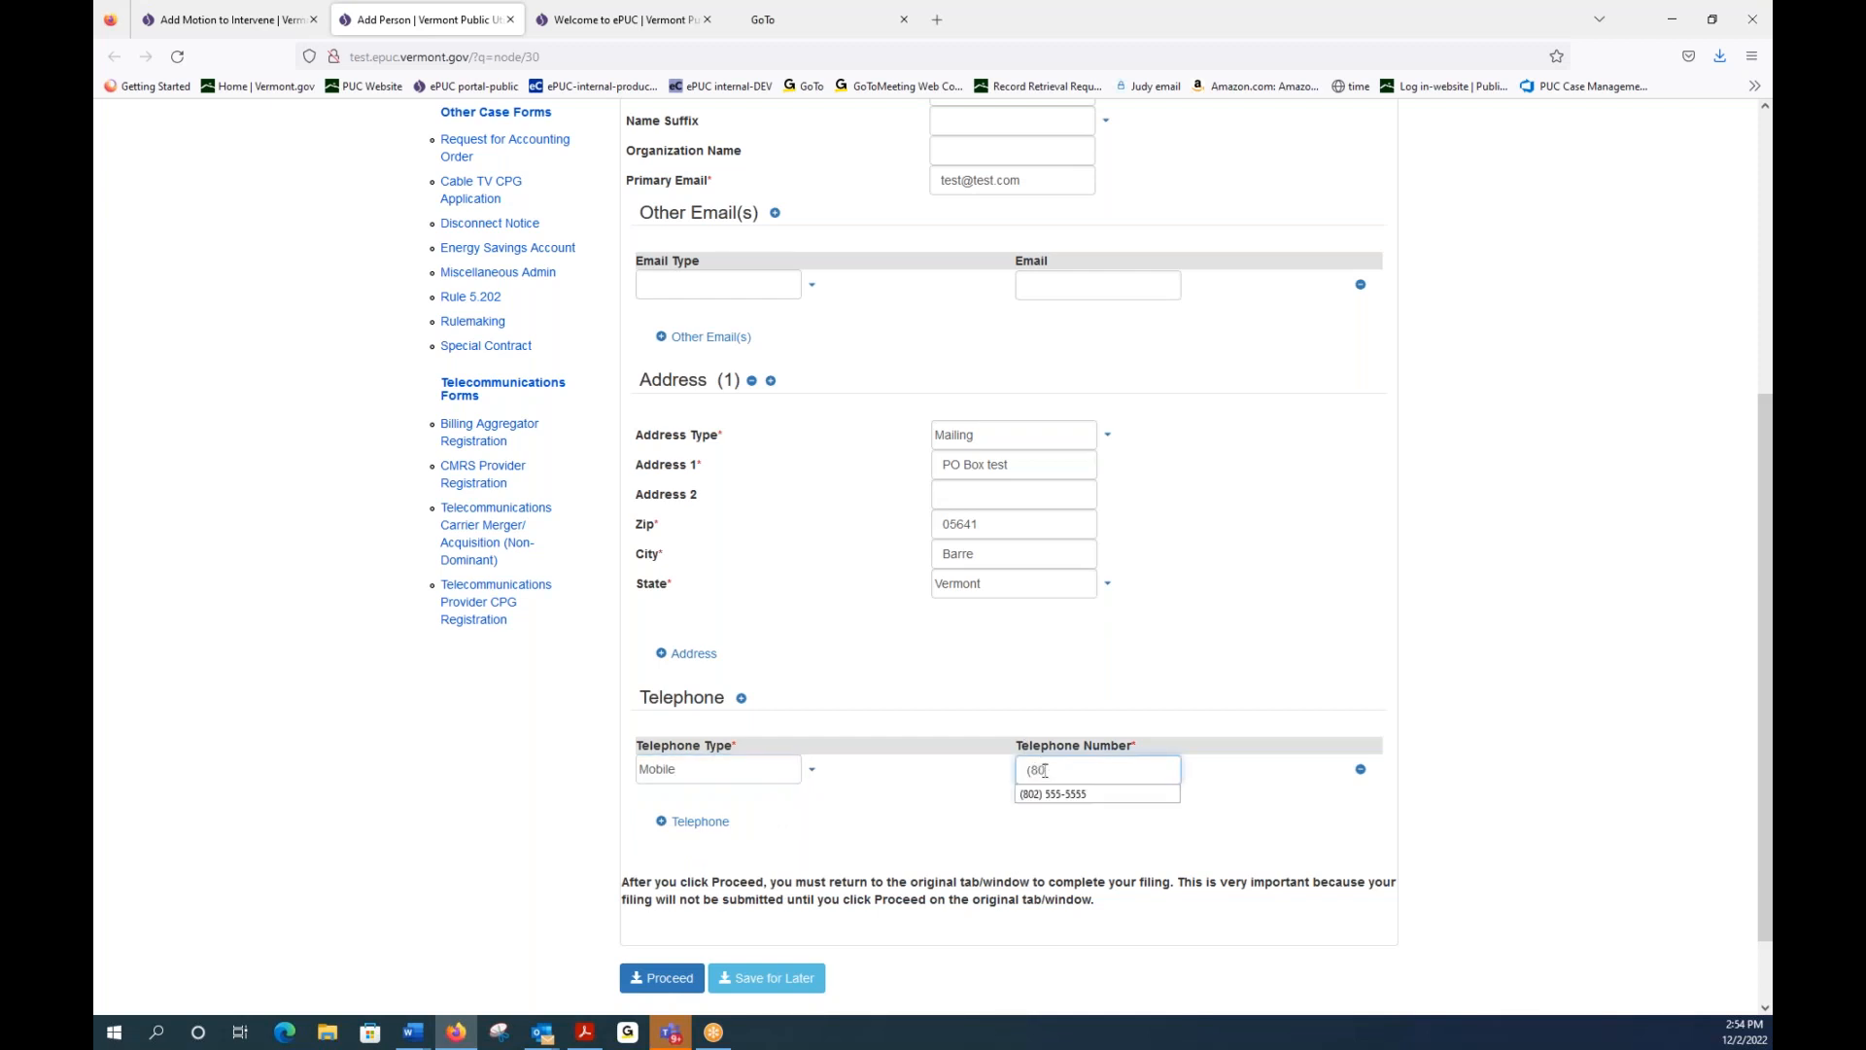
{"action": "type", "text": "2) 555-5555"}
{"action": "left_click", "coordinate": [668, 983]}
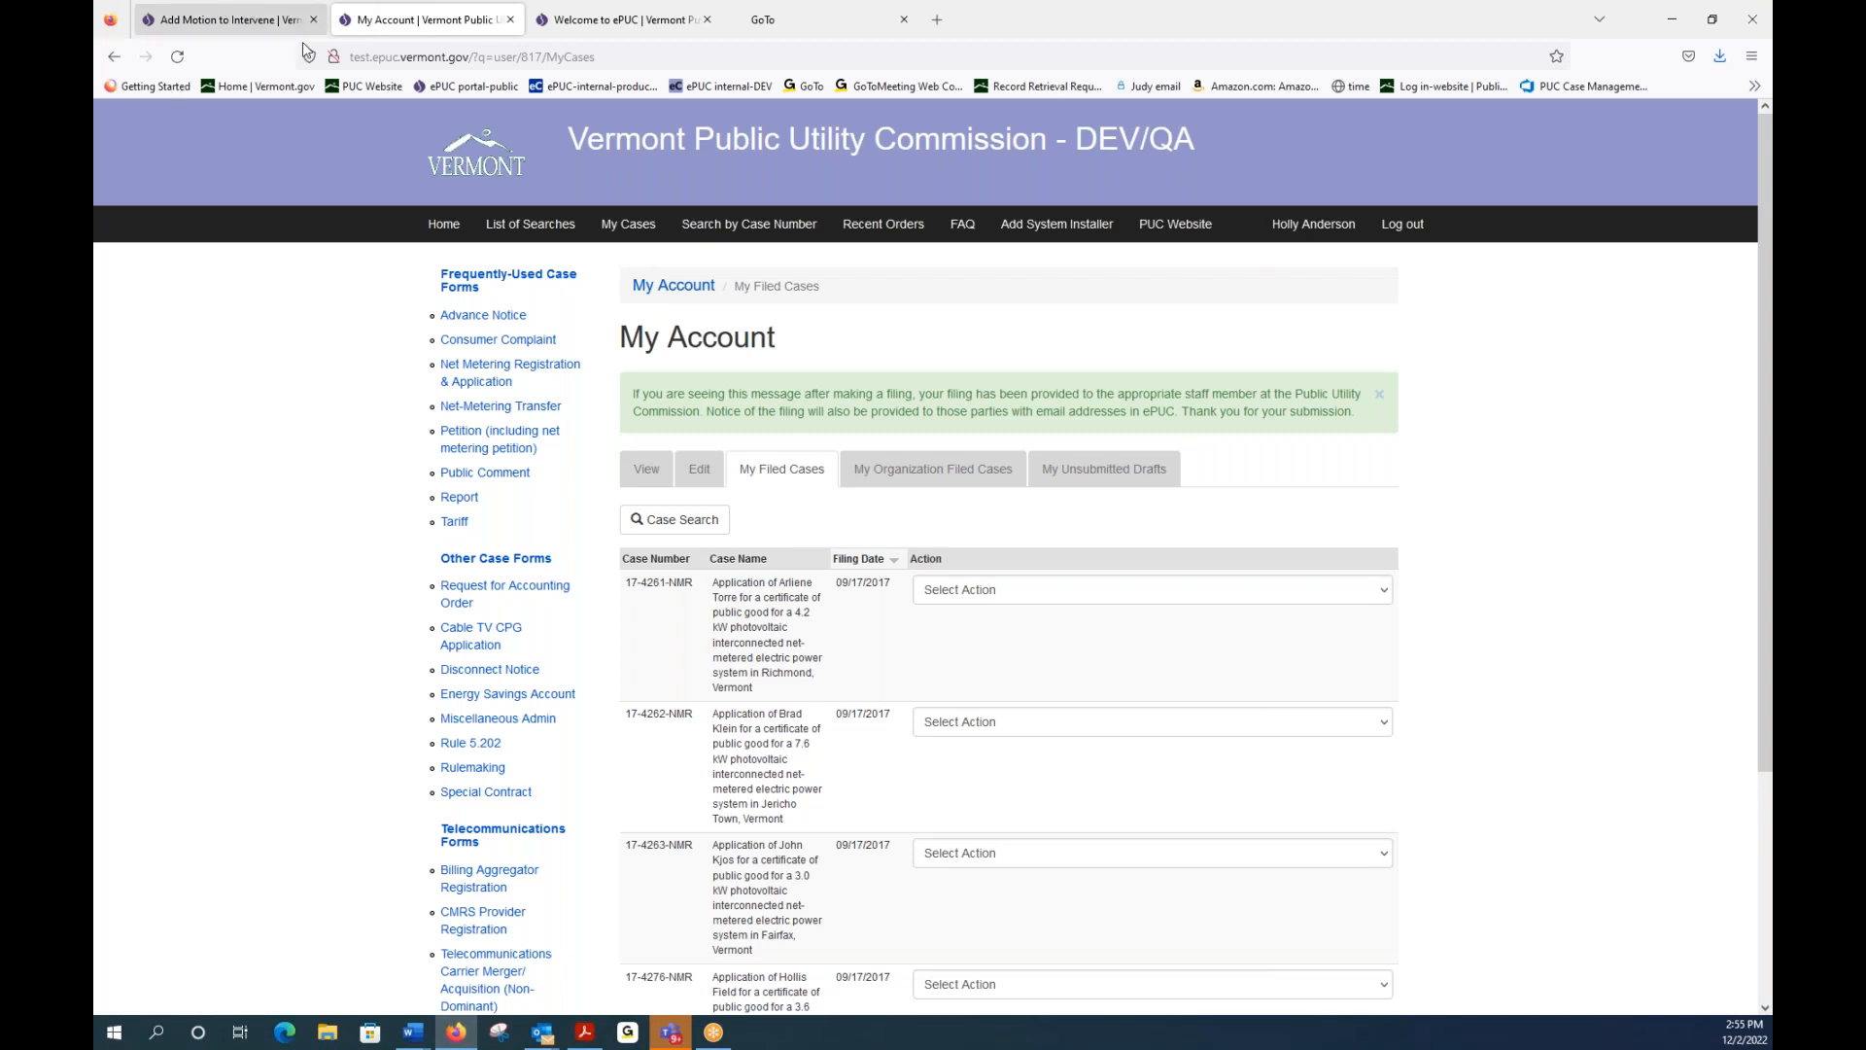
Step: Return to the motion to intervene form and select the newly added person as the party
{"action": "left_click", "coordinate": [222, 23]}
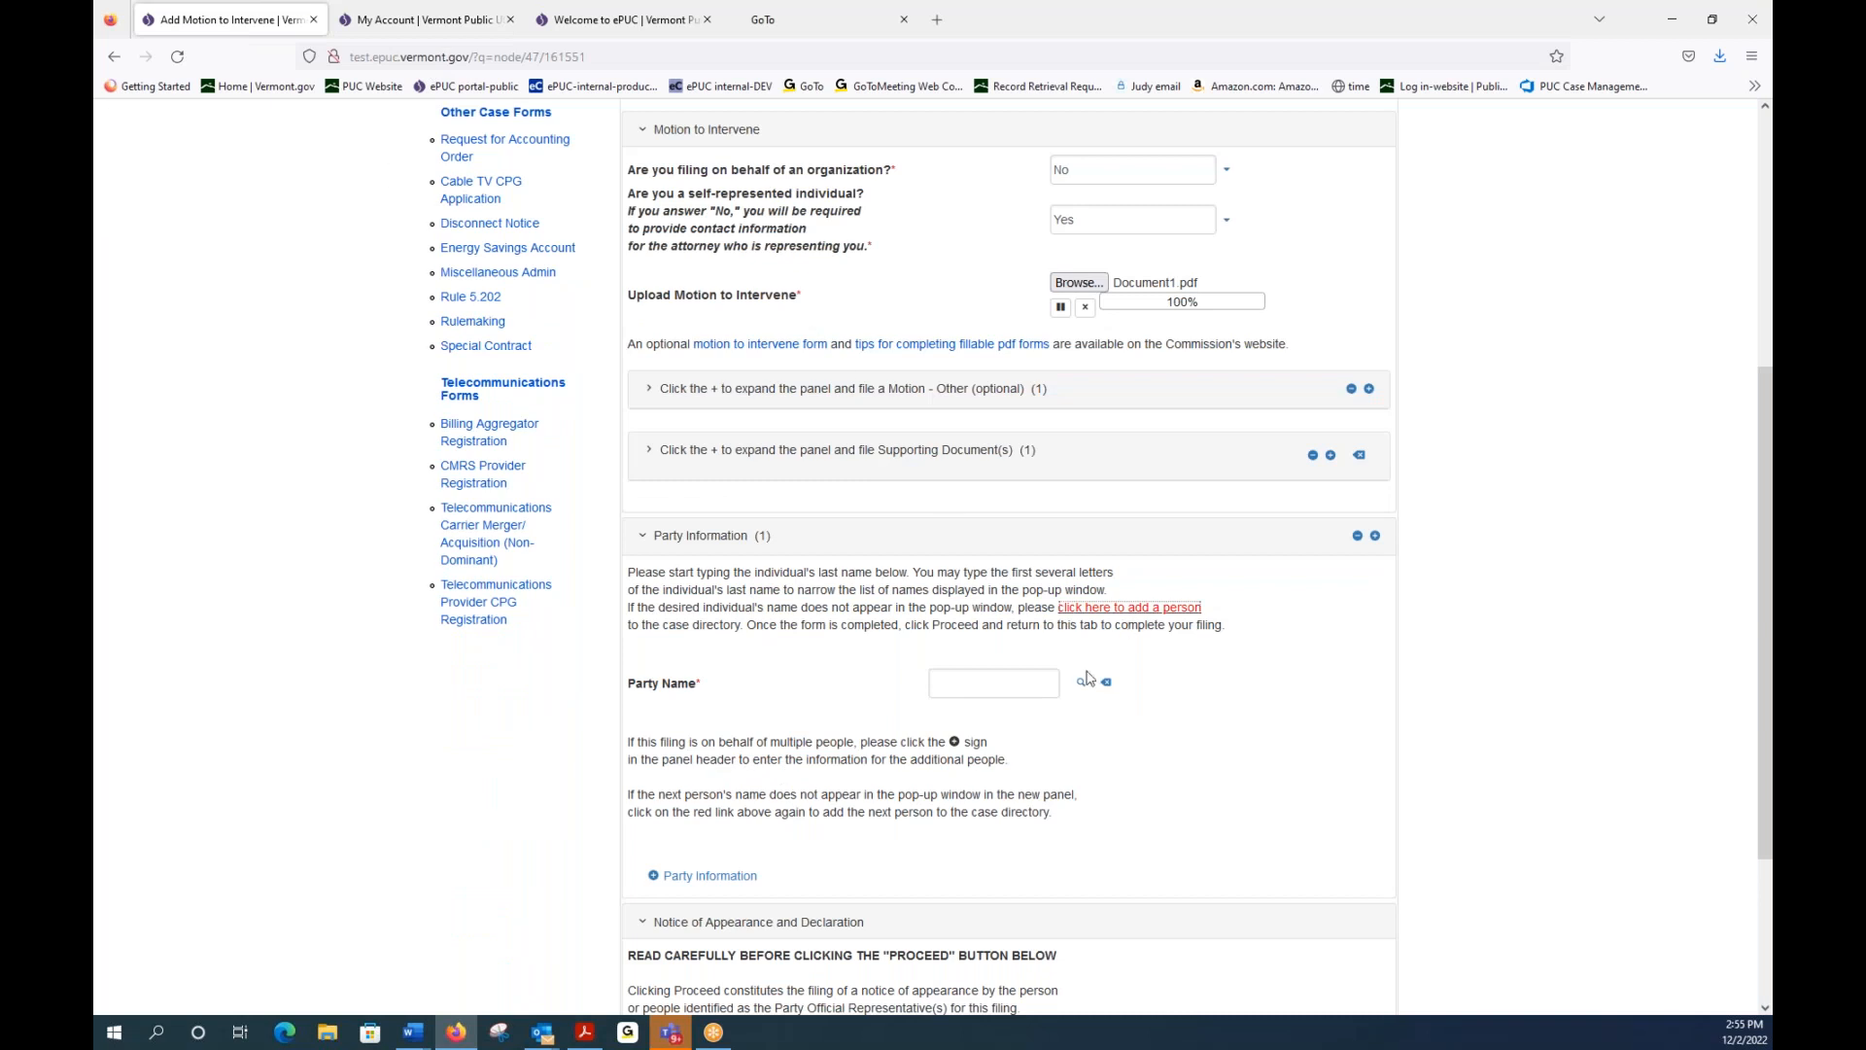
{"action": "left_click", "coordinate": [969, 684]}
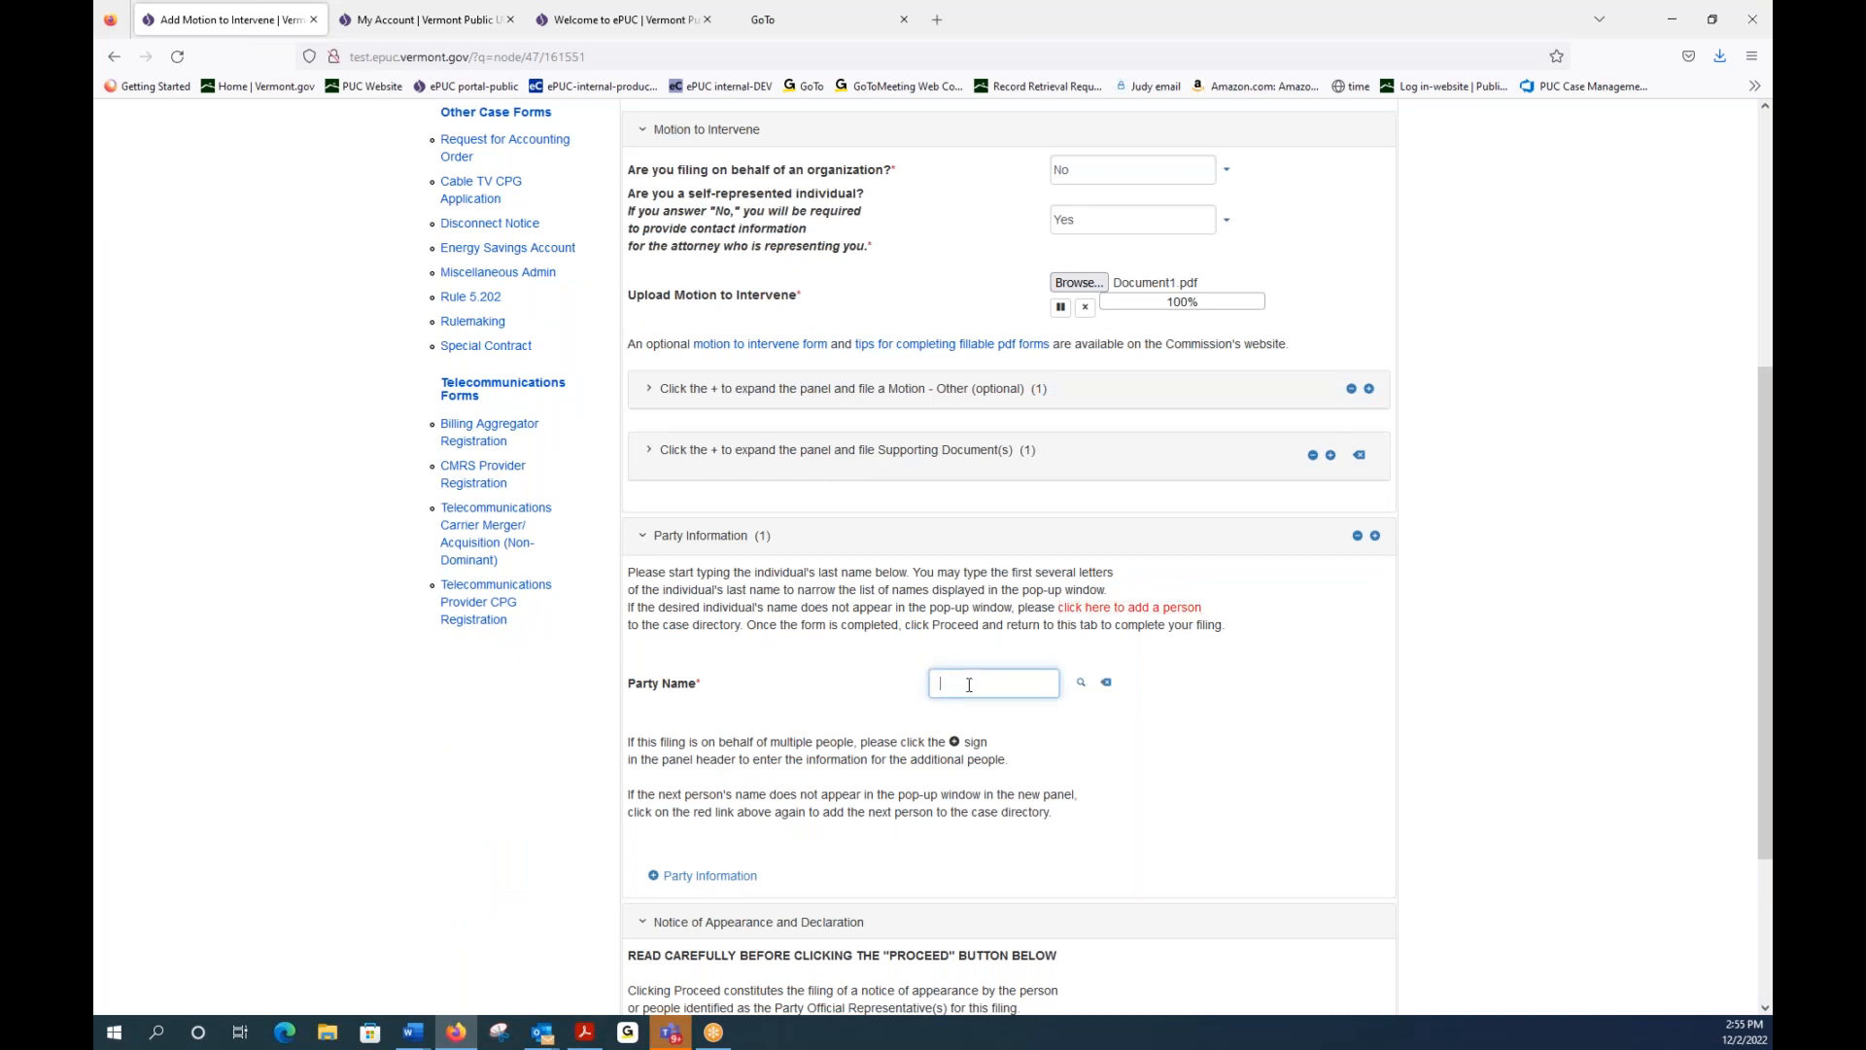
{"action": "type", "text": "raymond"}
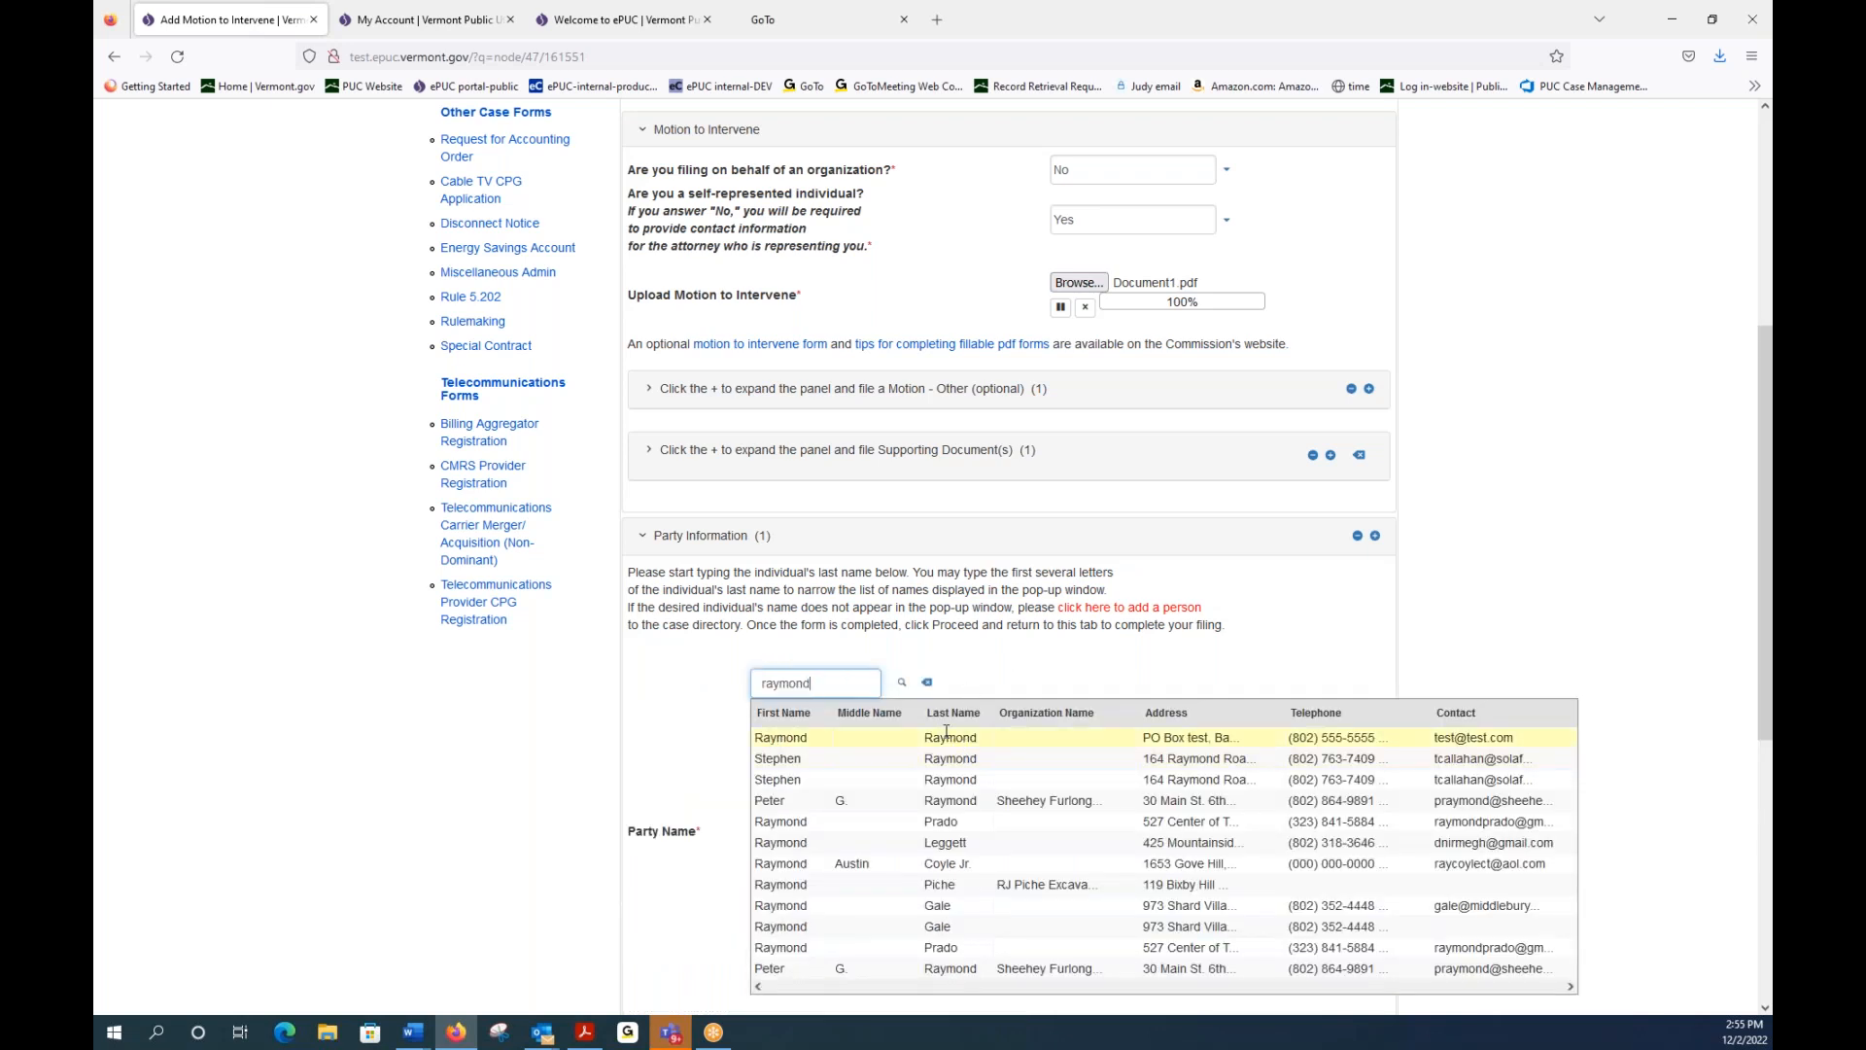
{"action": "left_click", "coordinate": [950, 737]}
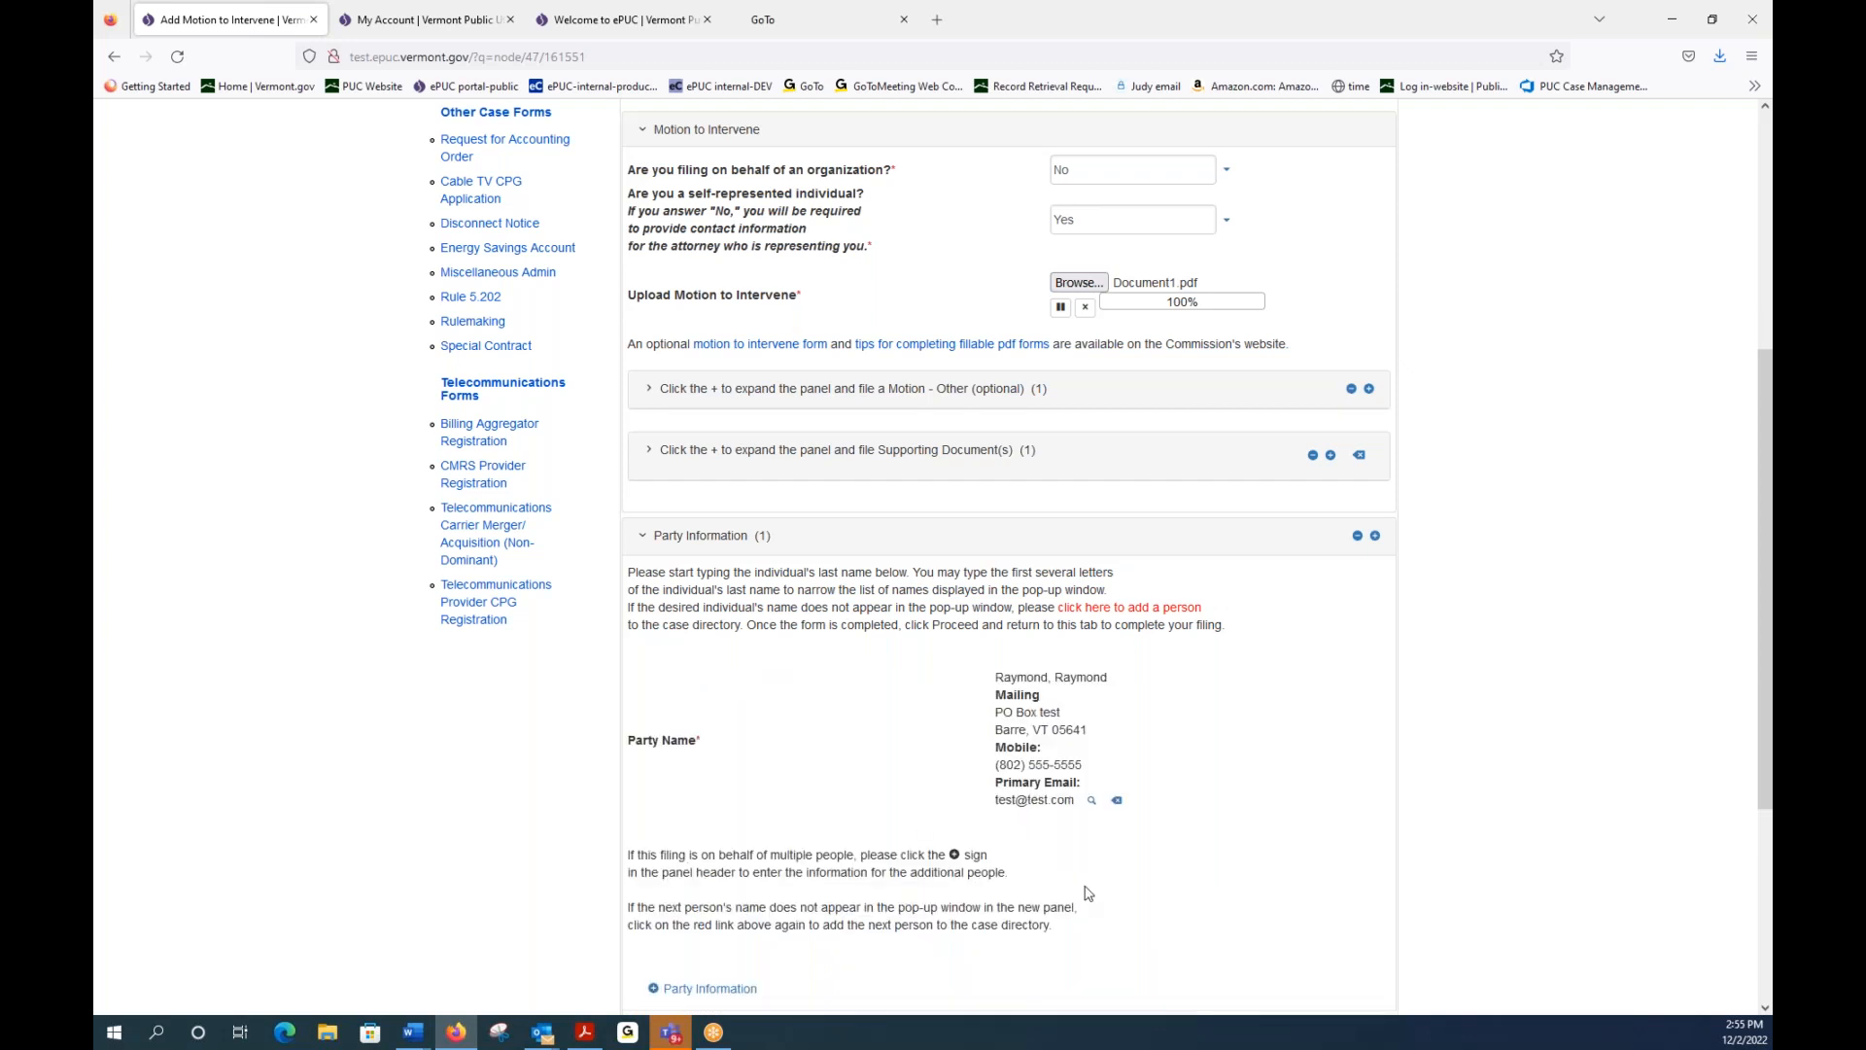
Step: Add a second Party Information section to the form and remove it again
{"action": "scroll", "coordinate": [1229, 634], "scroll_direction": "down", "scroll_amount": 2}
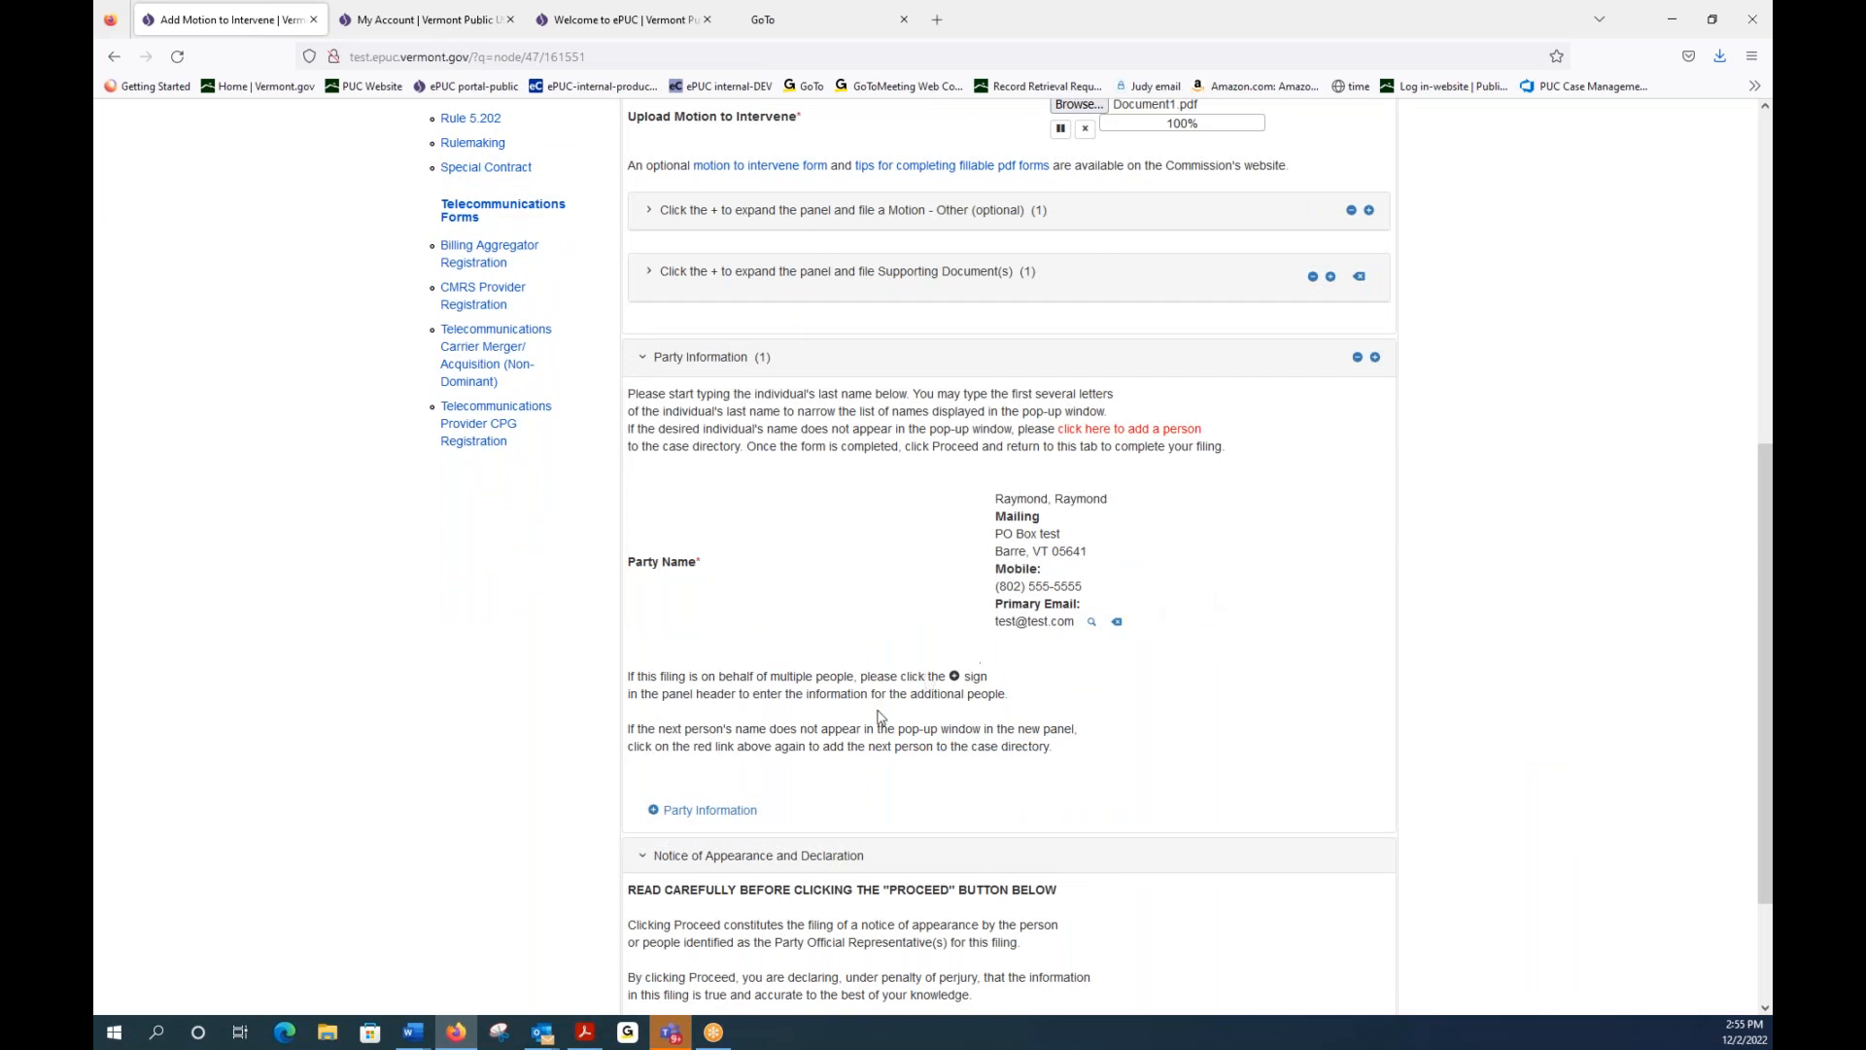
{"action": "left_click", "coordinate": [717, 822]}
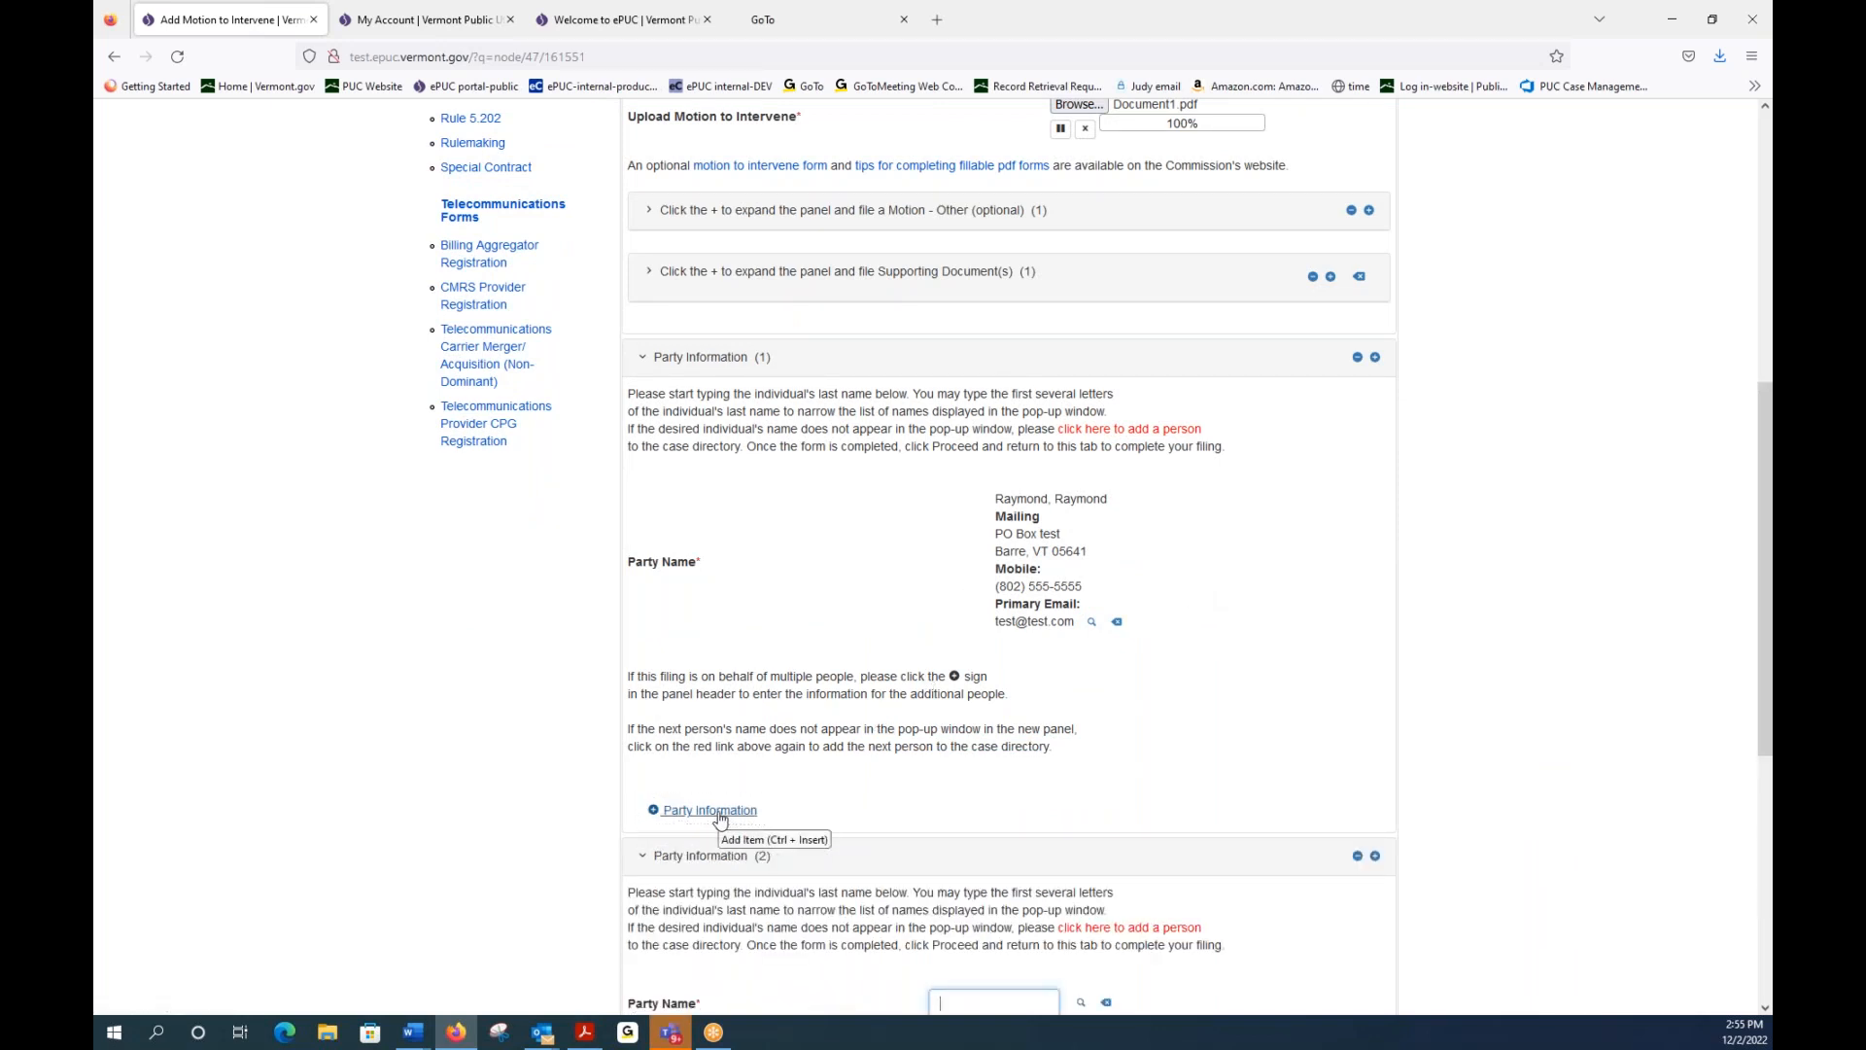
{"action": "scroll", "coordinate": [820, 404], "scroll_direction": "down", "scroll_amount": 3}
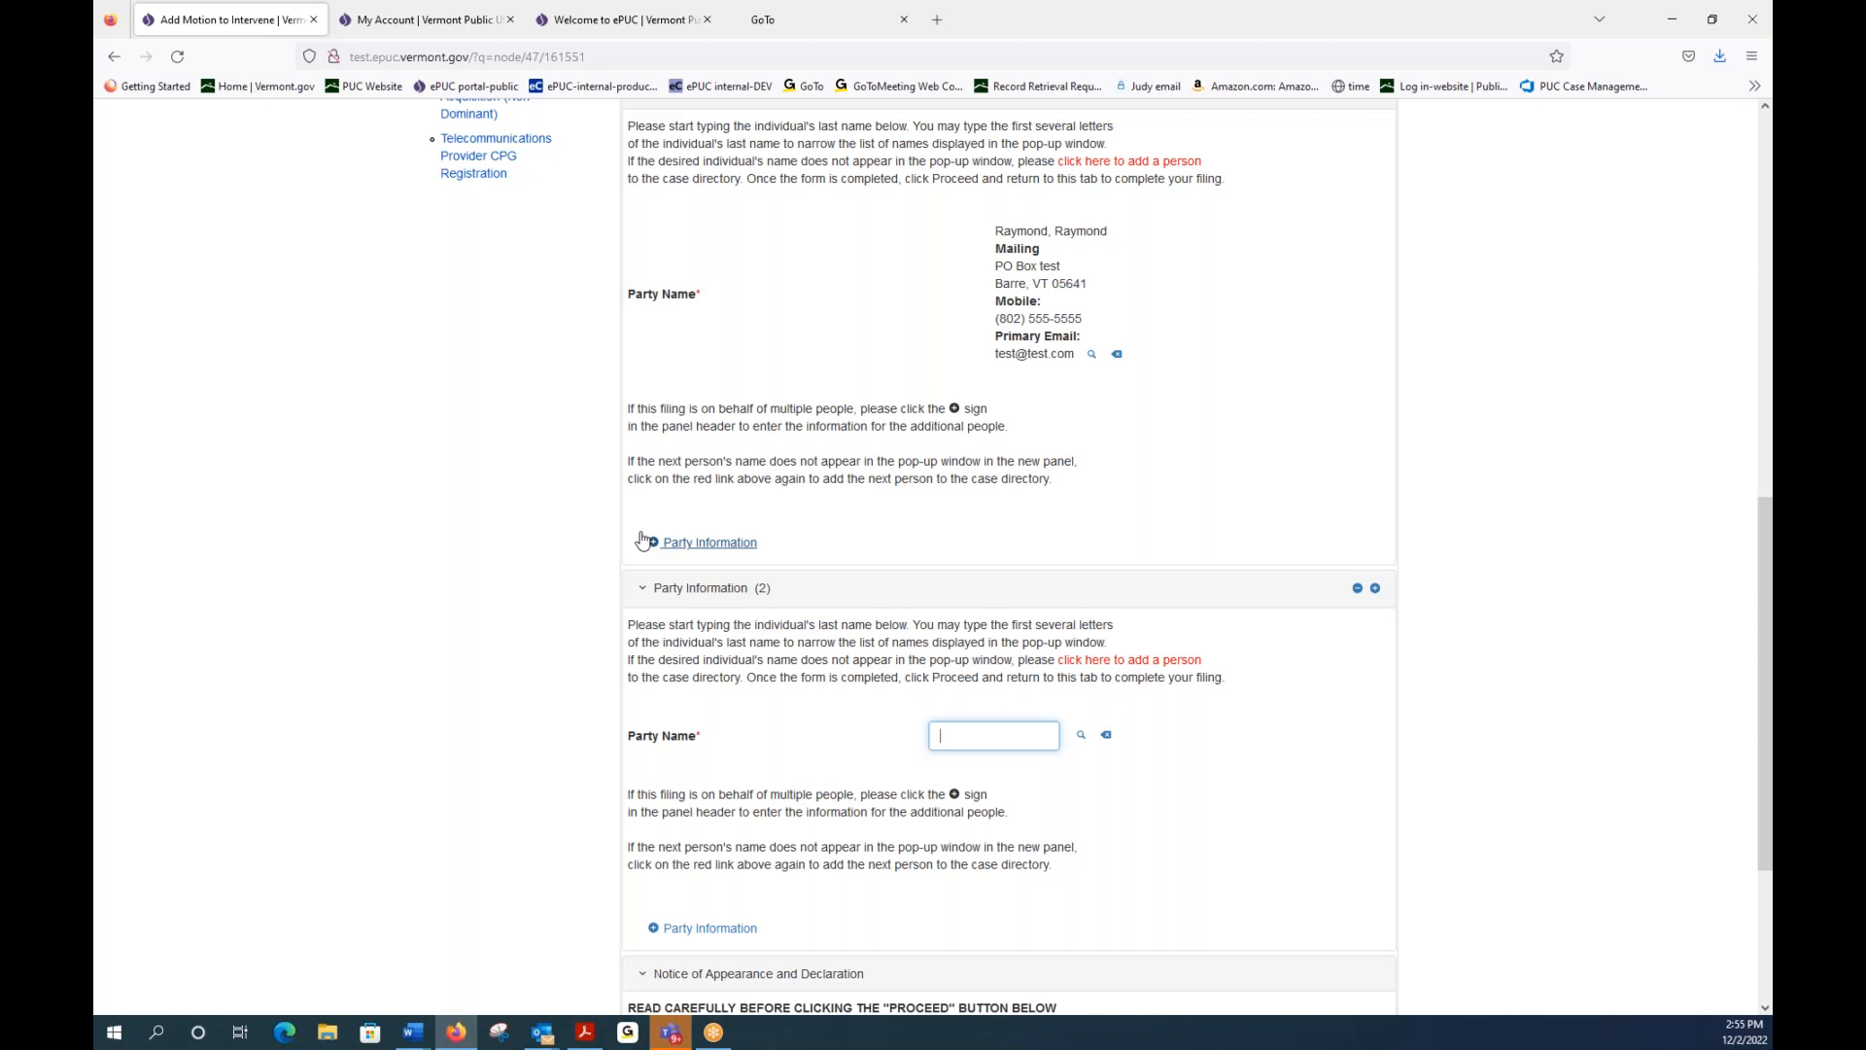
{"action": "left_click", "coordinate": [1358, 590]}
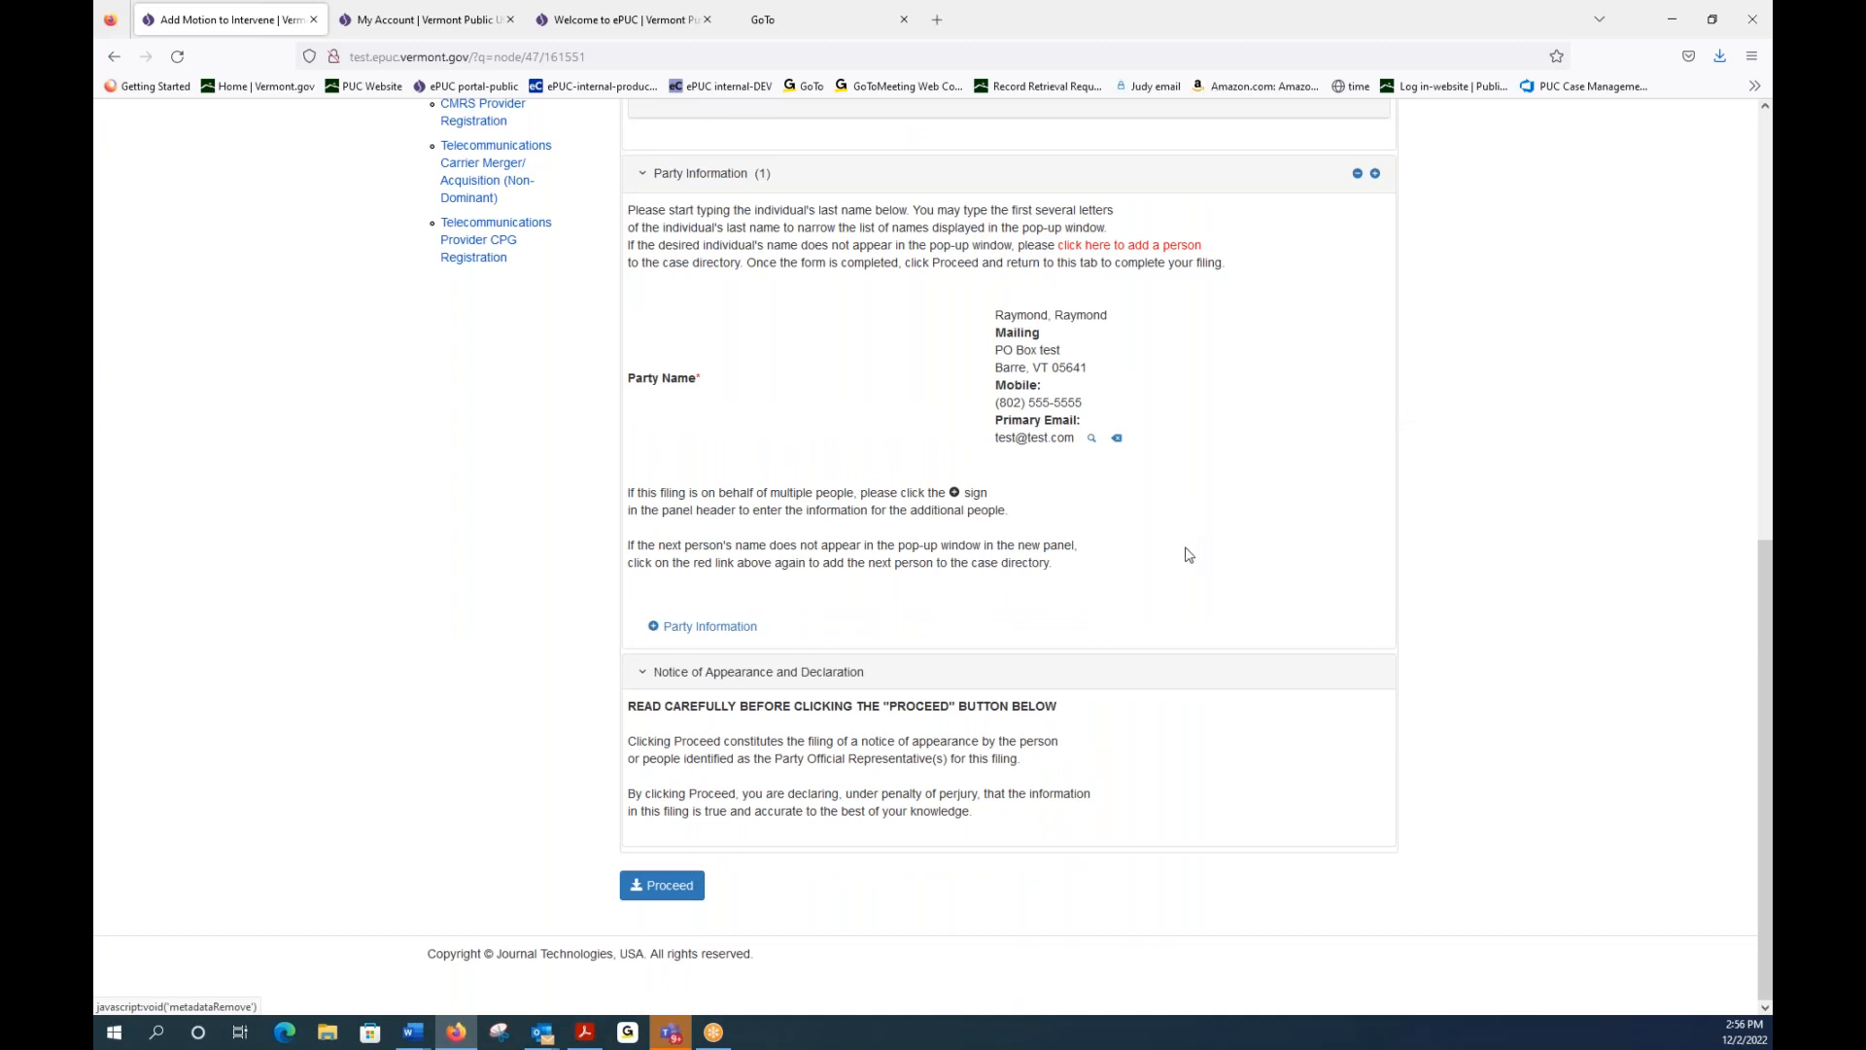
Step: Review the completed motion to intervene form from the case information to the declaration and submit the filing
{"action": "scroll", "coordinate": [1244, 550], "scroll_direction": "up", "scroll_amount": 5}
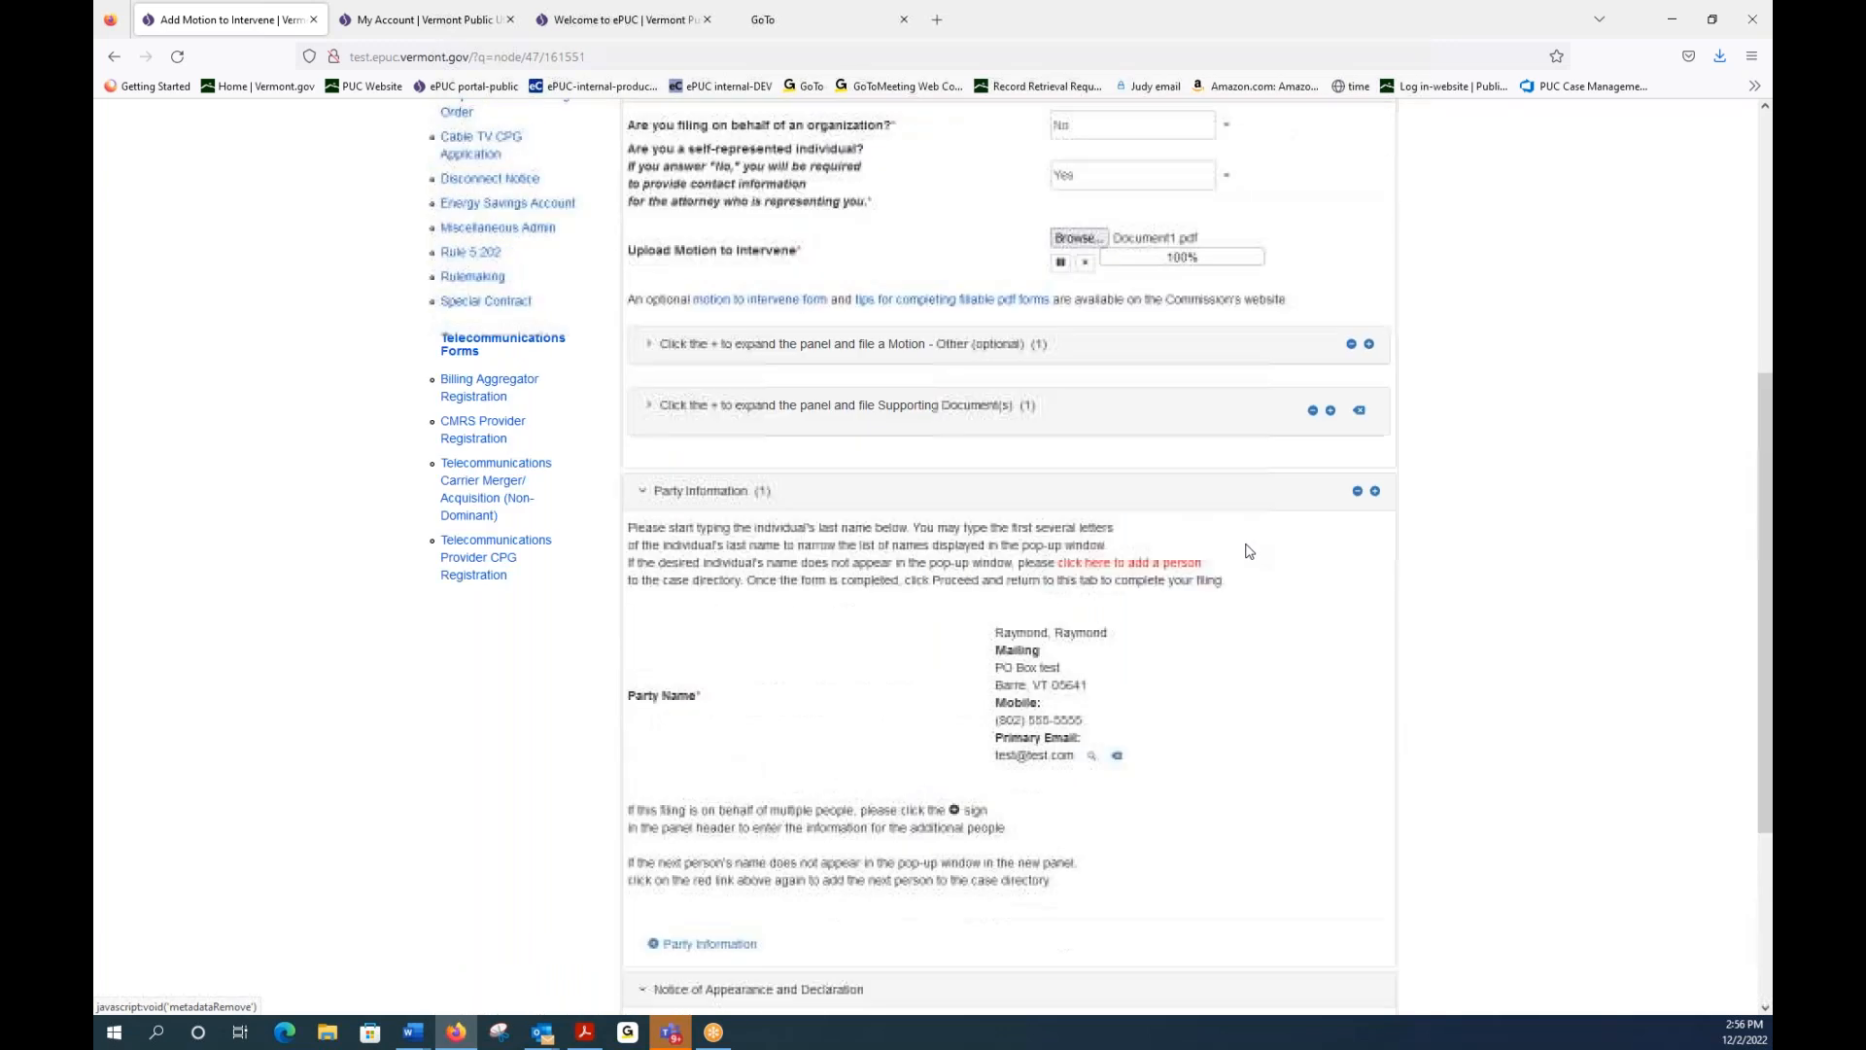
{"action": "scroll", "coordinate": [1248, 551], "scroll_direction": "up", "scroll_amount": 3}
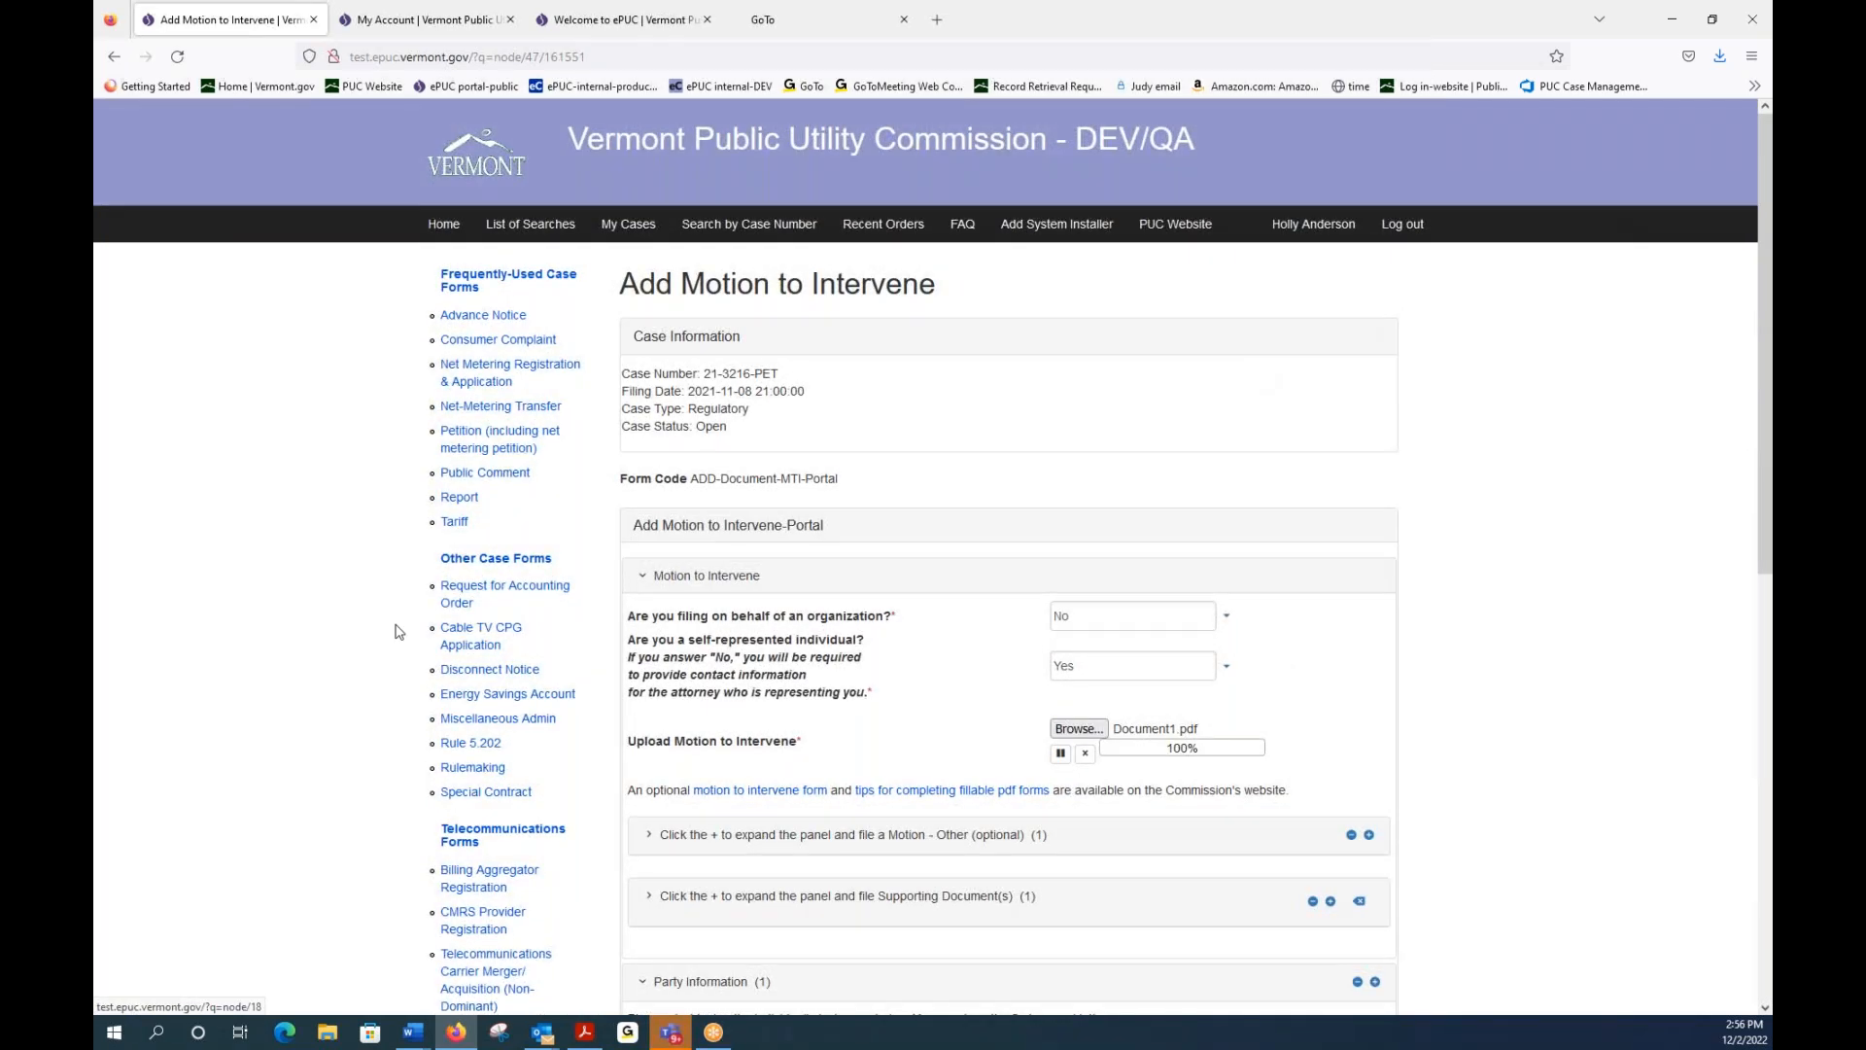
{"action": "scroll", "coordinate": [1329, 618], "scroll_direction": "down", "scroll_amount": 3}
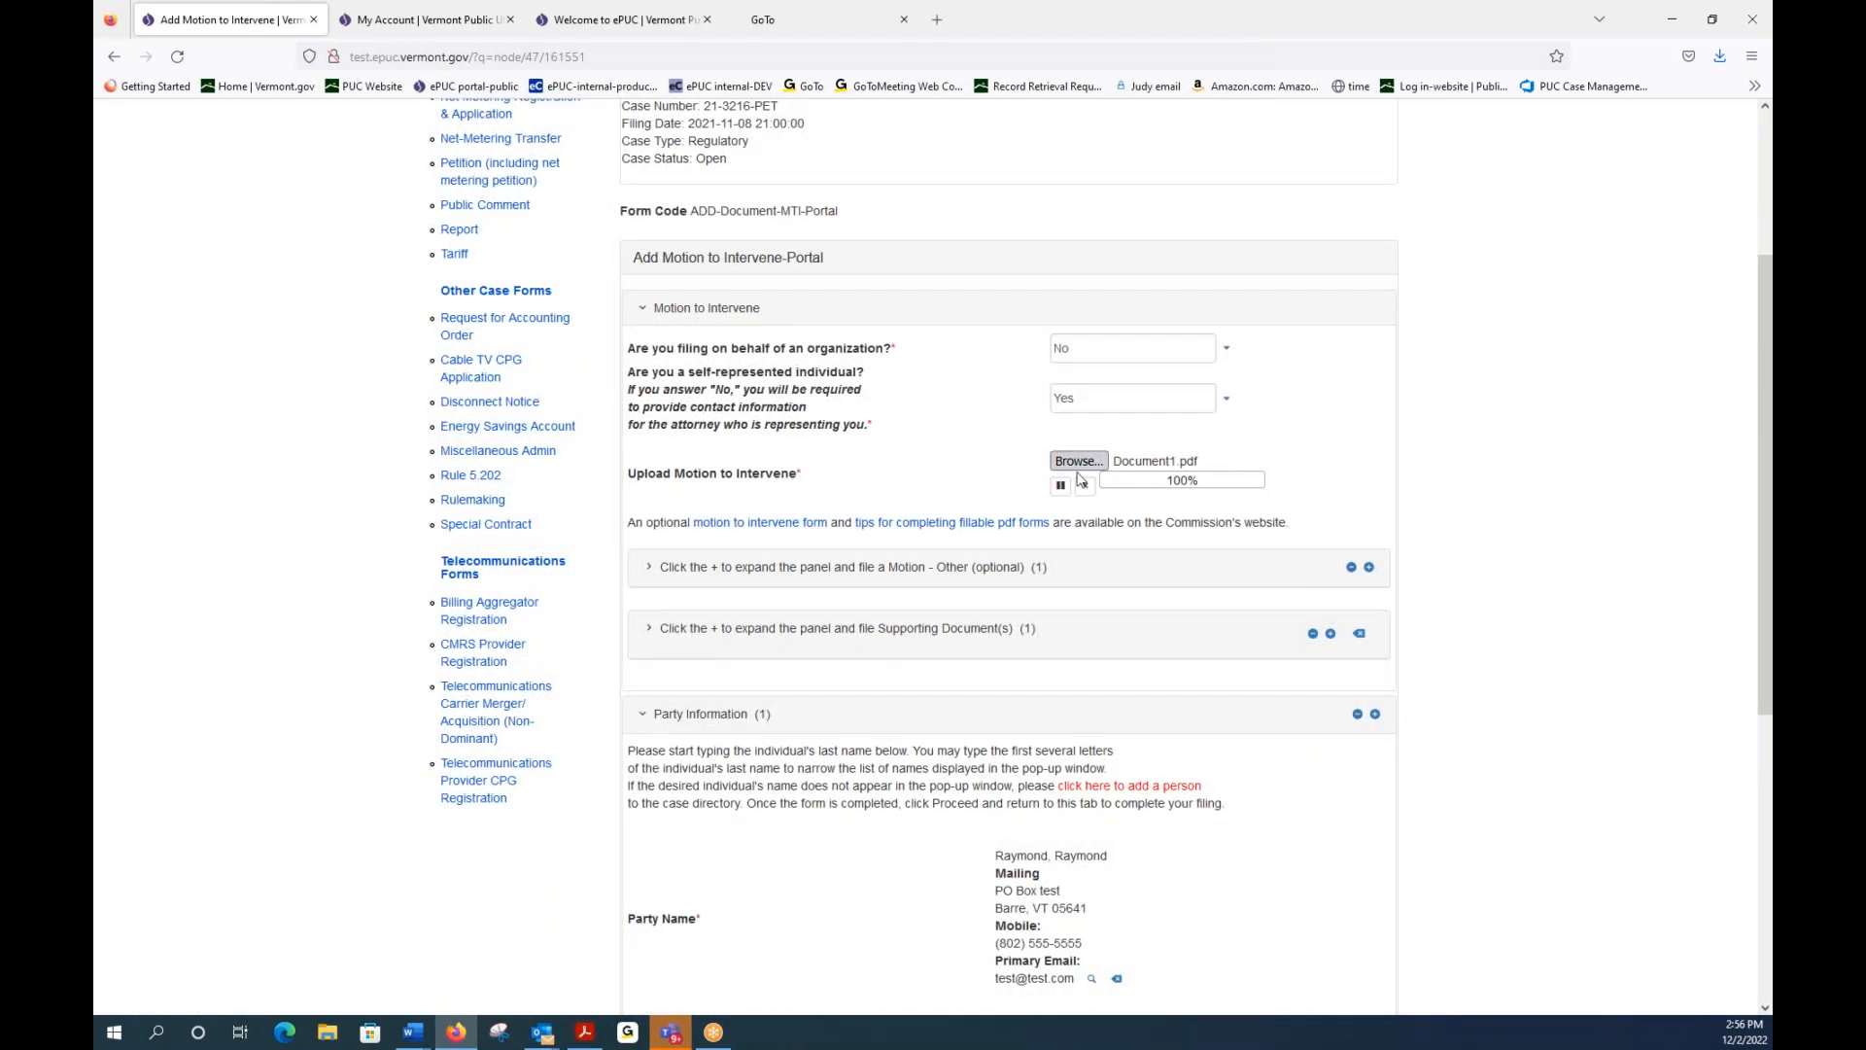
{"action": "scroll", "coordinate": [1082, 479], "scroll_direction": "down", "scroll_amount": 5}
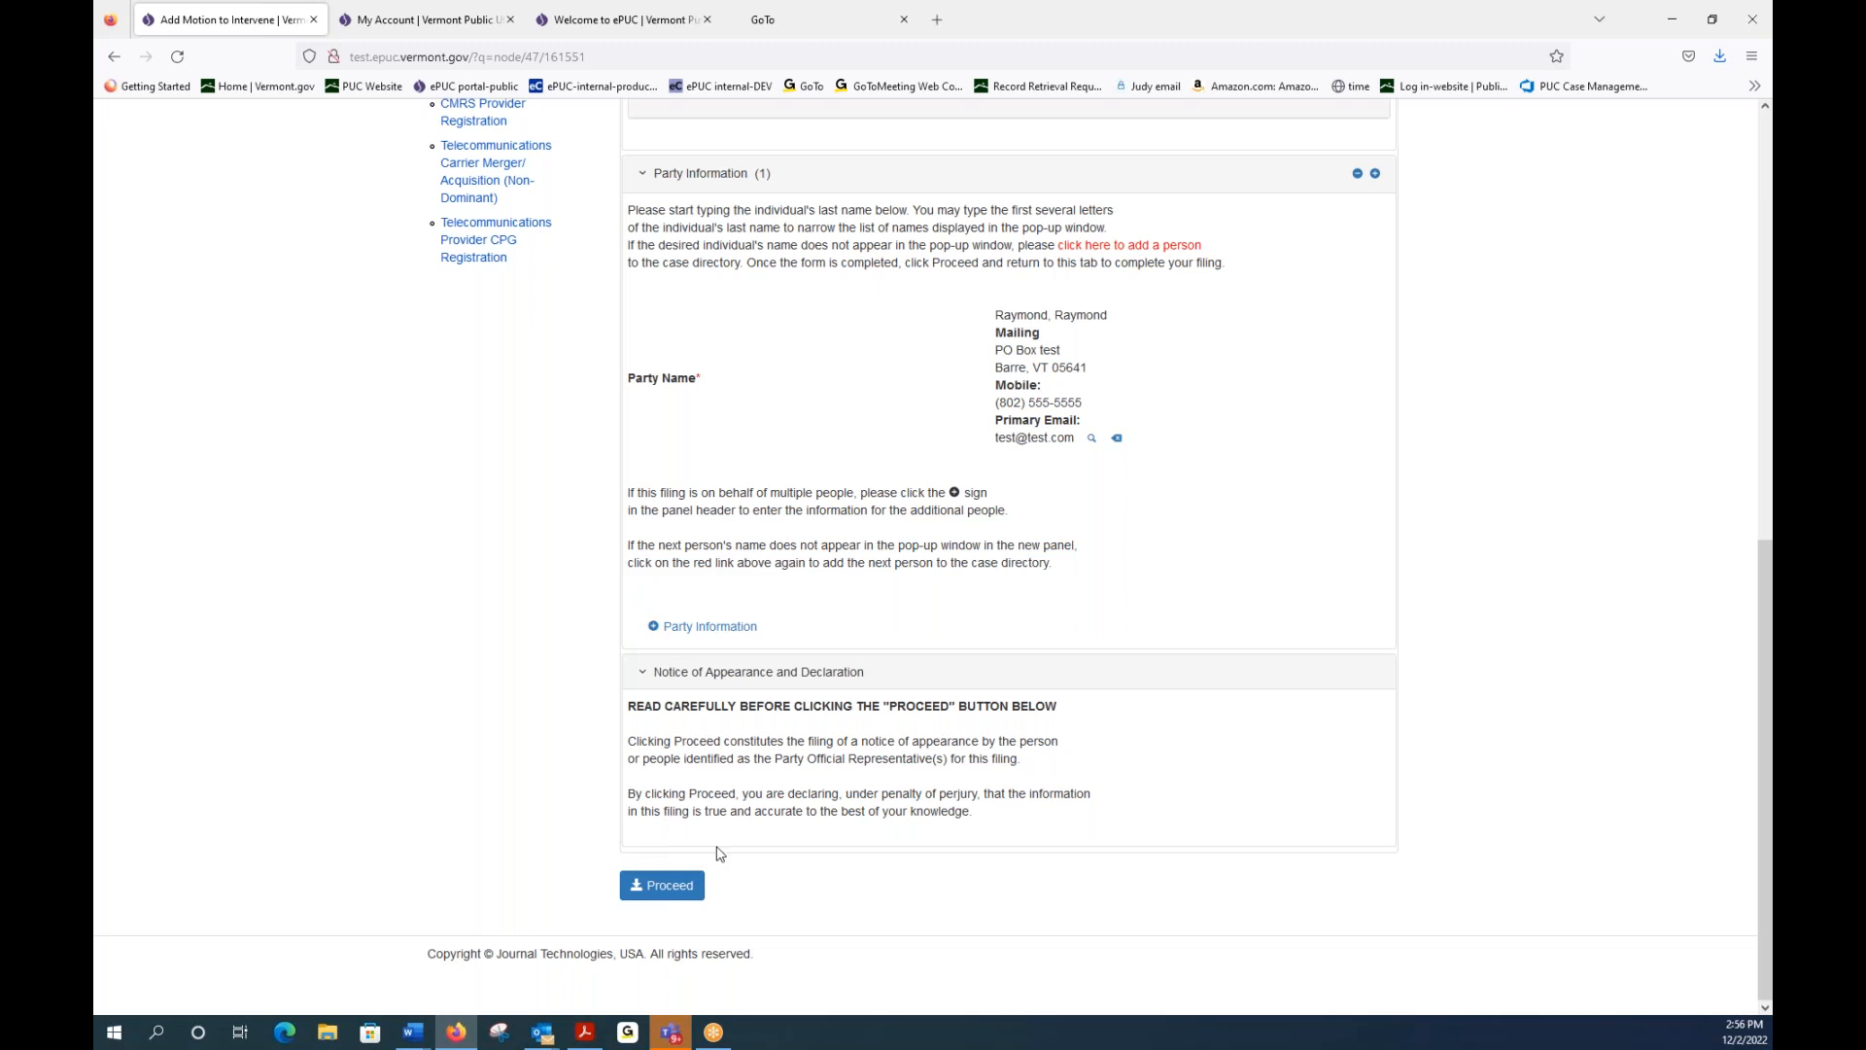
{"action": "left_click", "coordinate": [665, 896]}
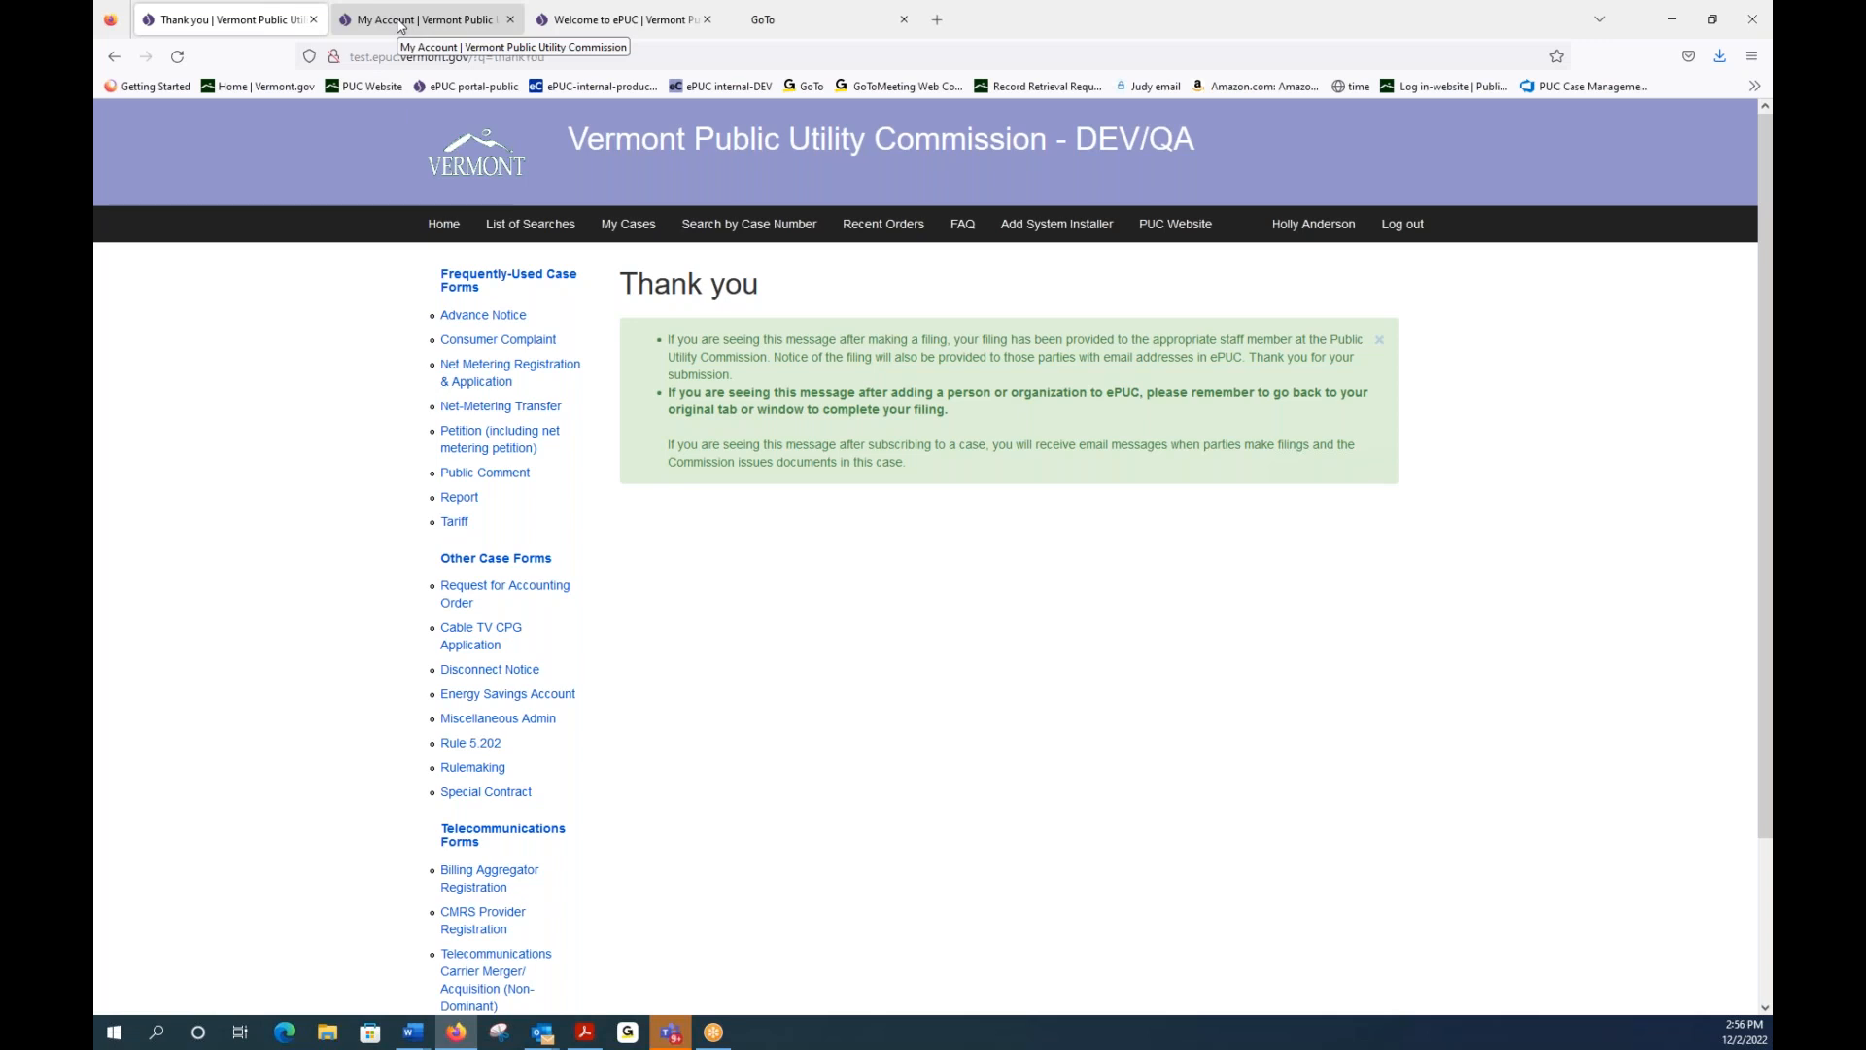
Step: Search for case 21-3216-PET, open its details and check the Motions section among all other documents for the filed motion
{"action": "left_click", "coordinate": [749, 228]}
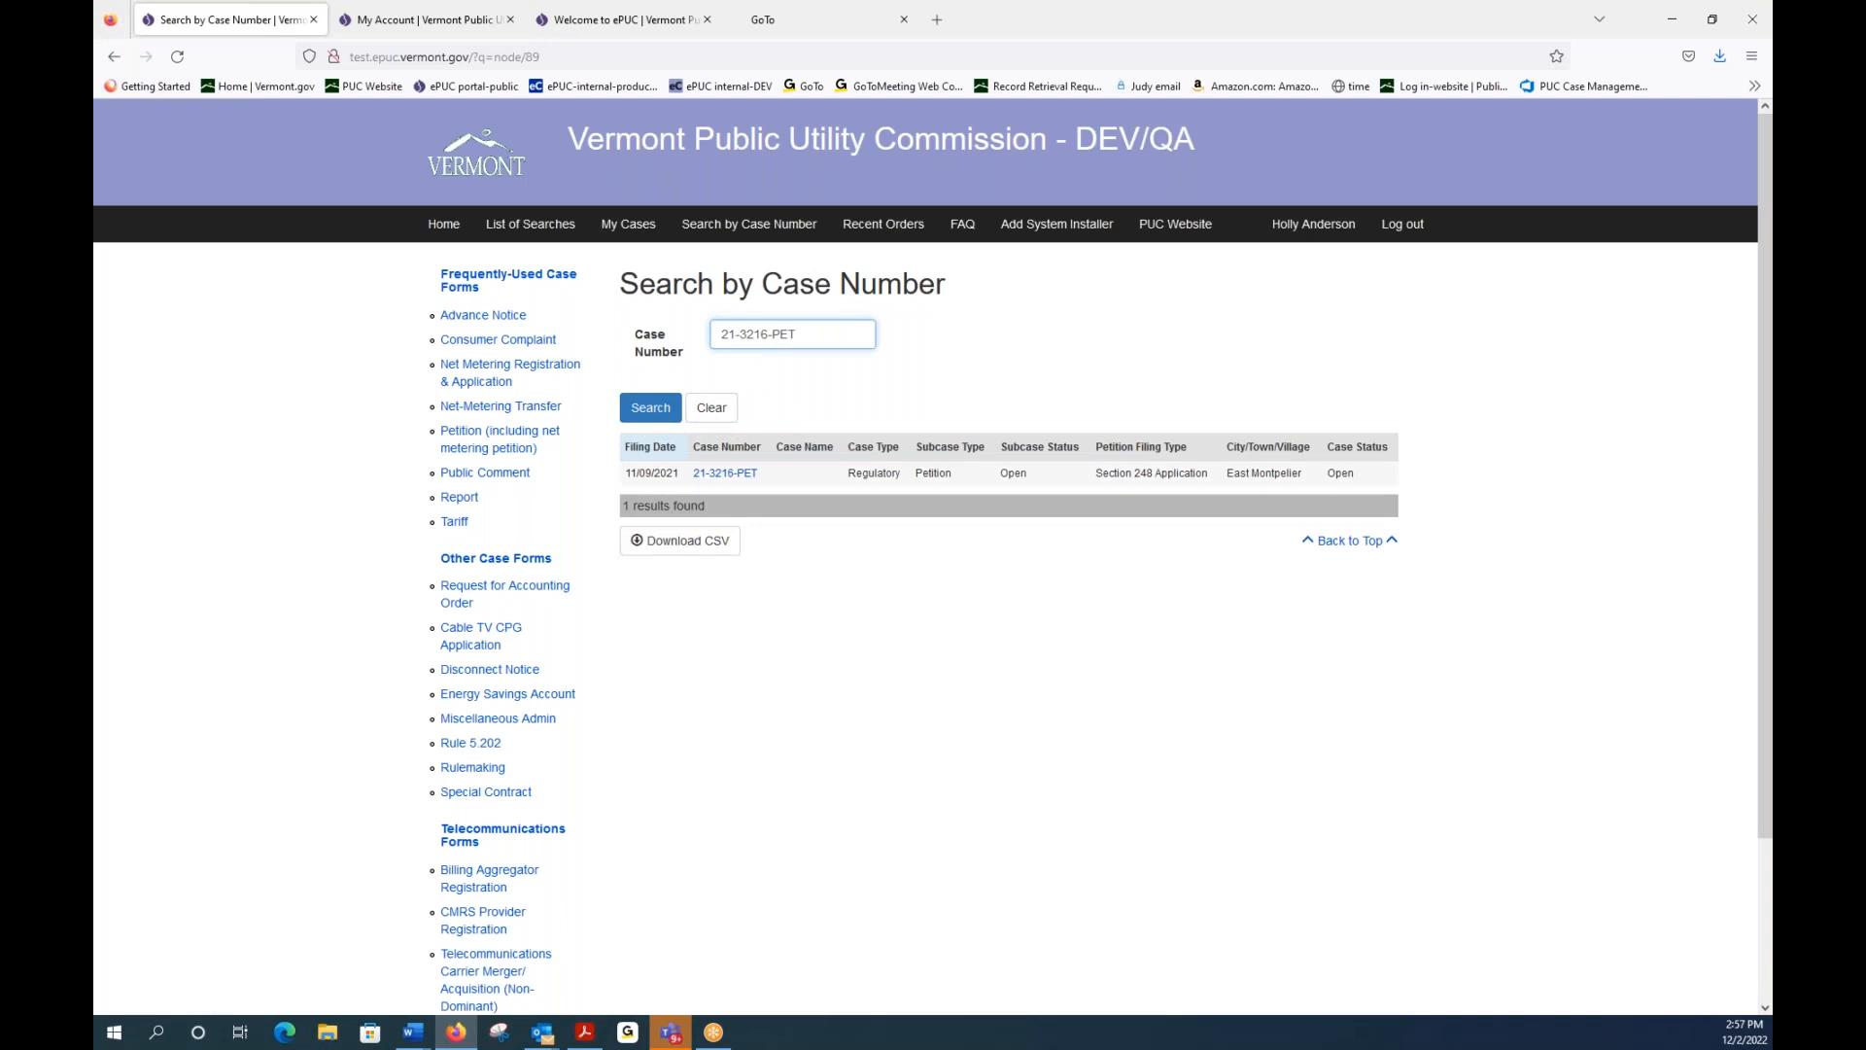
{"action": "left_click", "coordinate": [730, 474]}
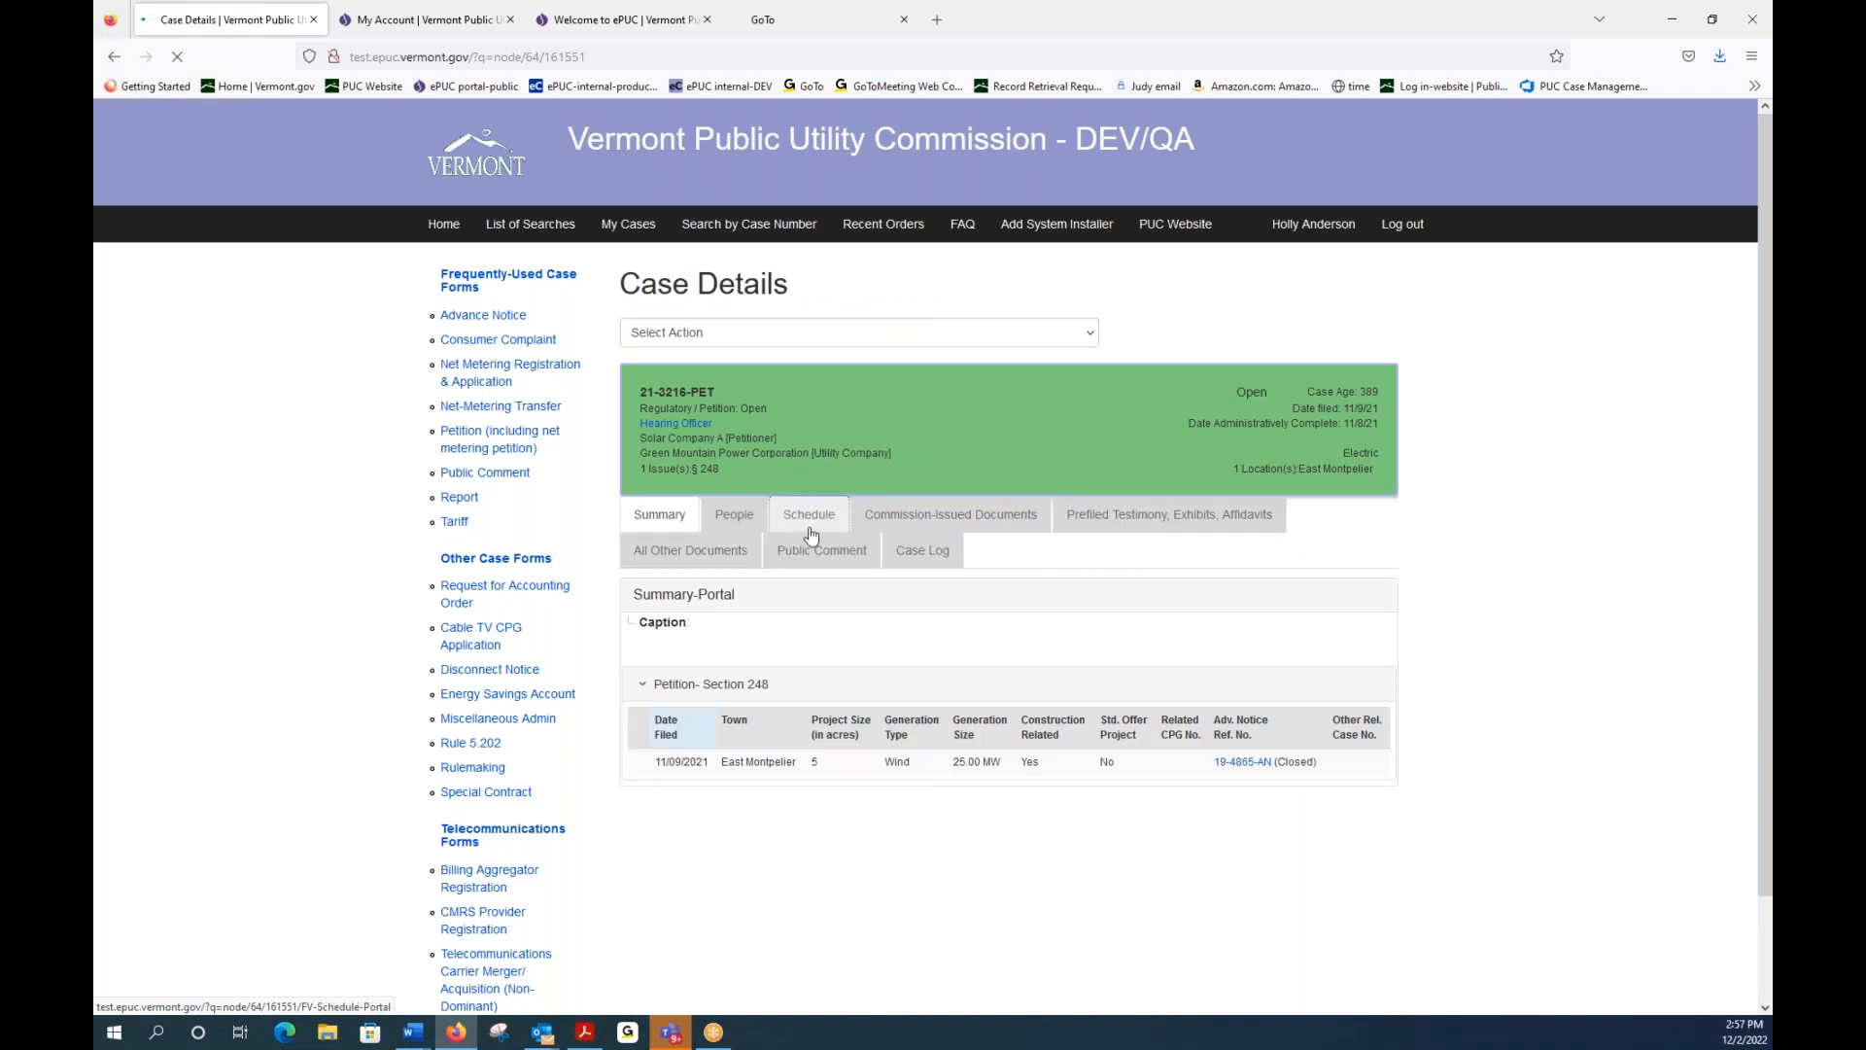
{"action": "left_click", "coordinate": [709, 560]}
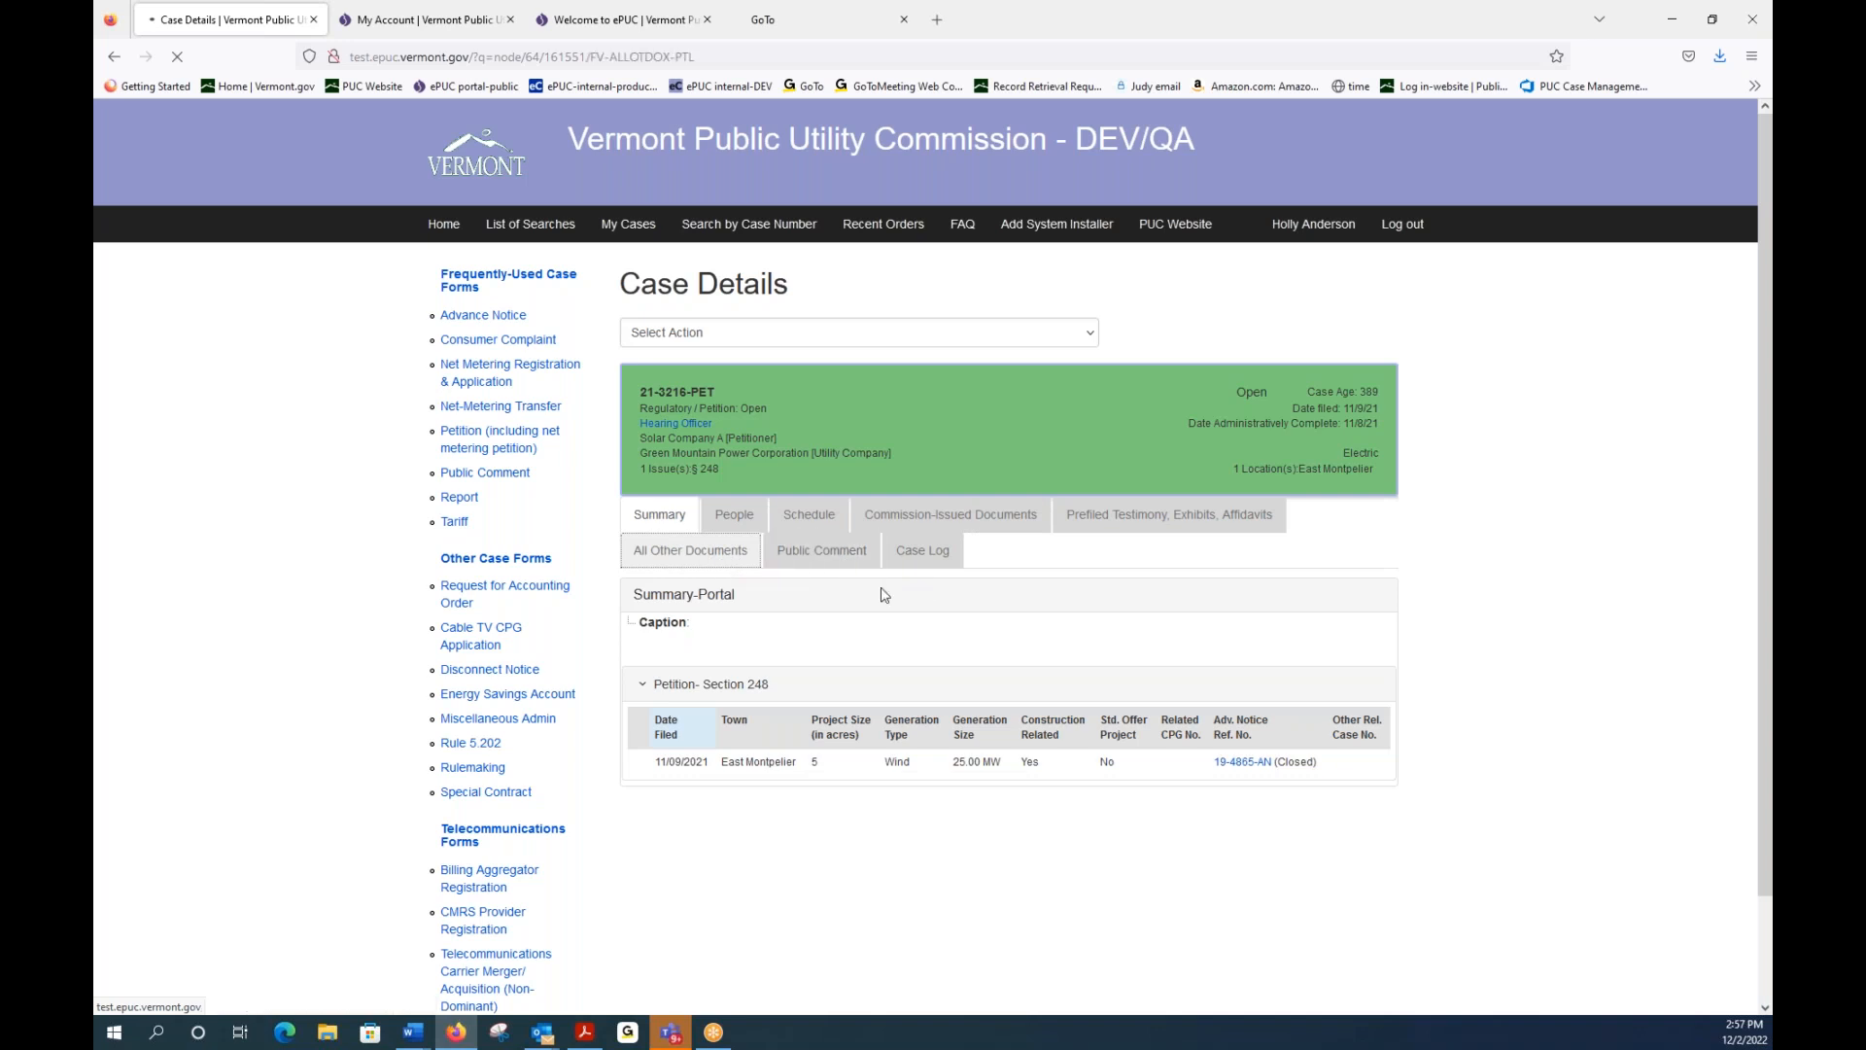
{"action": "scroll", "coordinate": [894, 632], "scroll_direction": "down", "scroll_amount": 3}
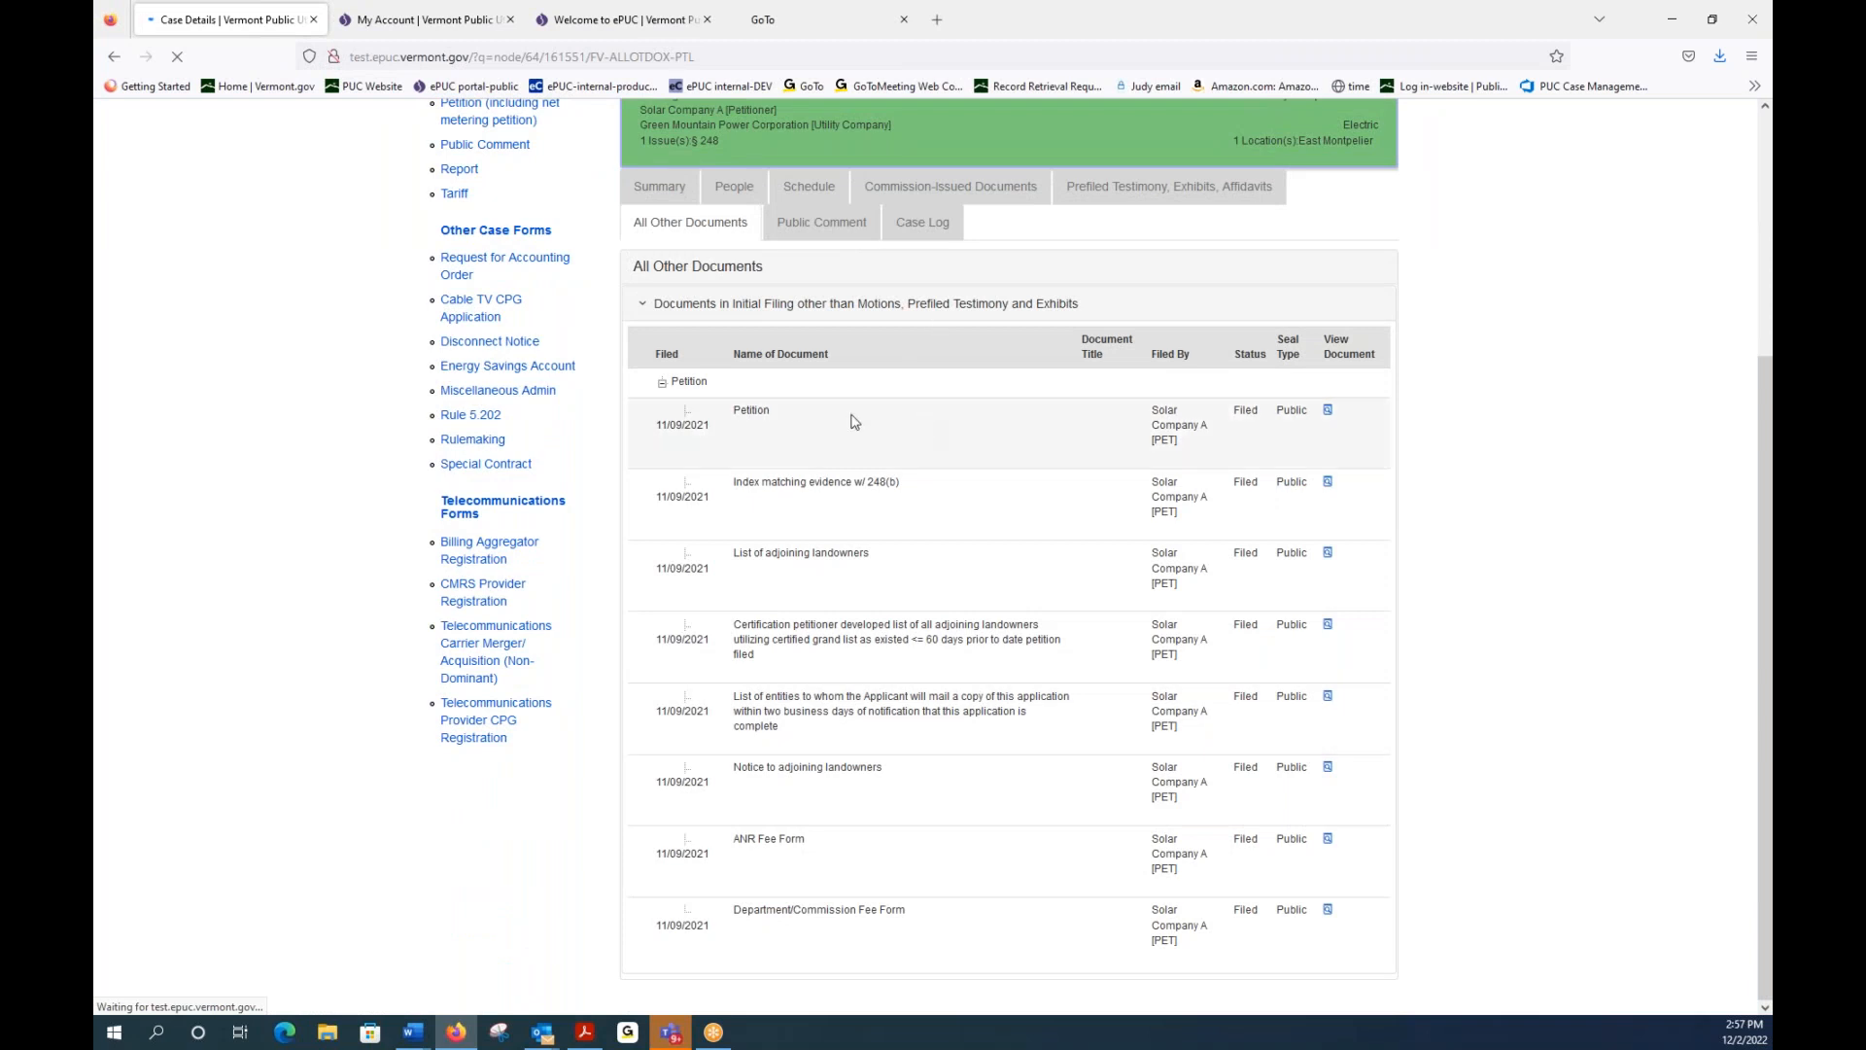
{"action": "scroll", "coordinate": [918, 433], "scroll_direction": "down", "scroll_amount": 7}
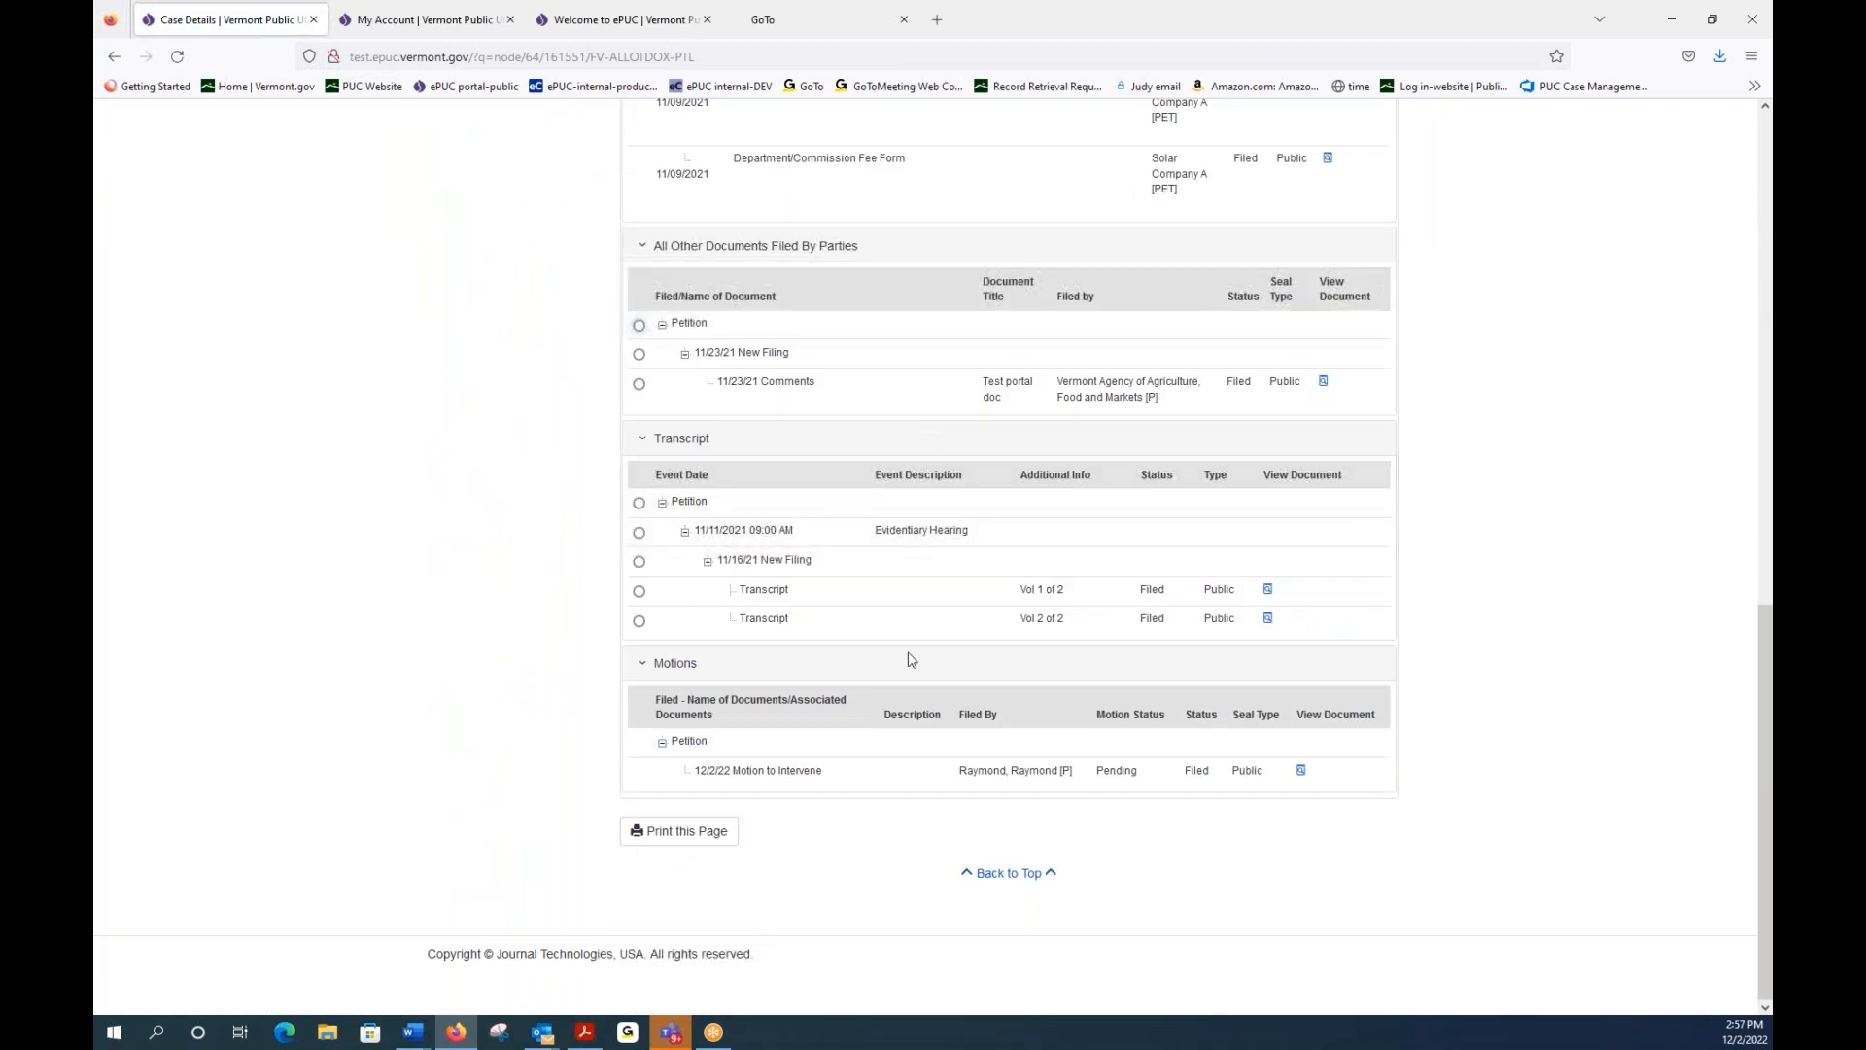